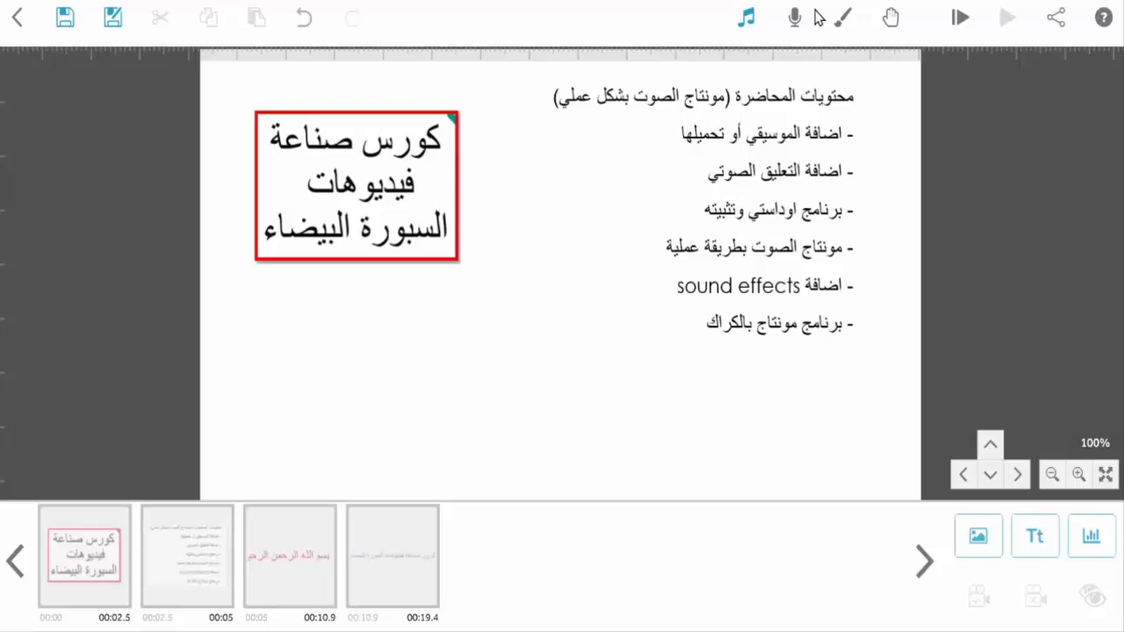
Open the music library and look through its genre filters and sorting options
left_click(747, 25)
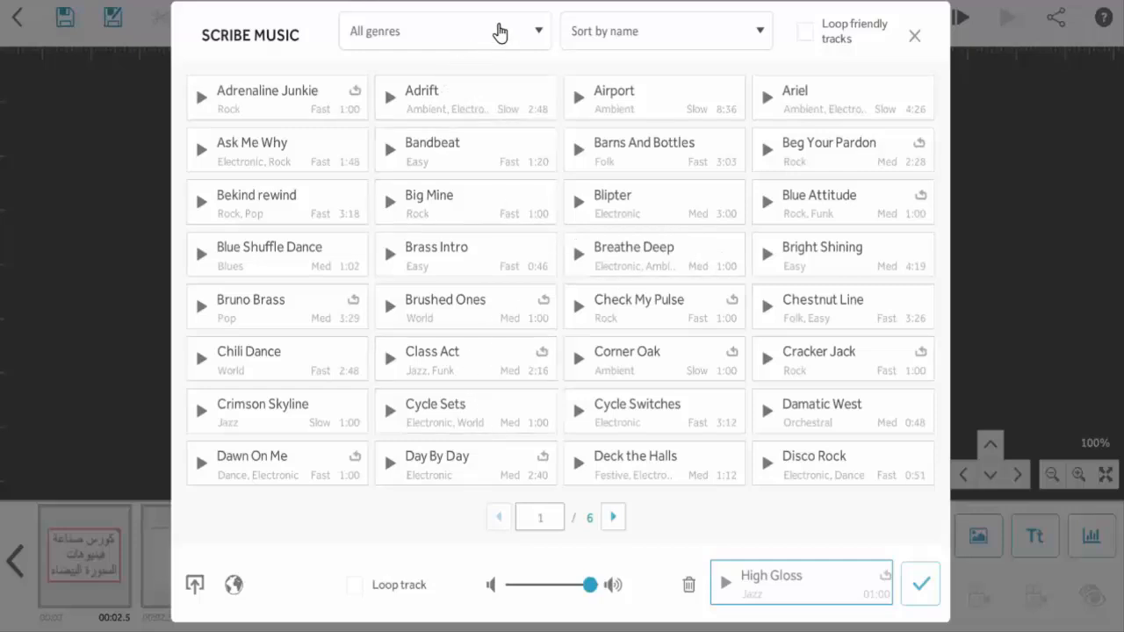
left_click(500, 33)
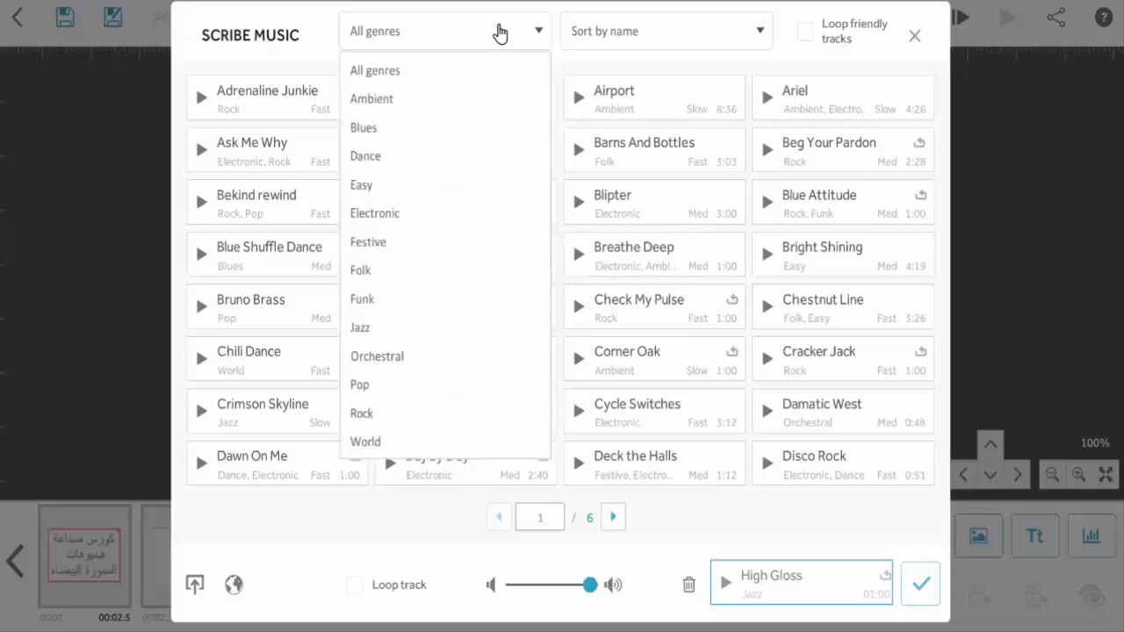
left_click(705, 32)
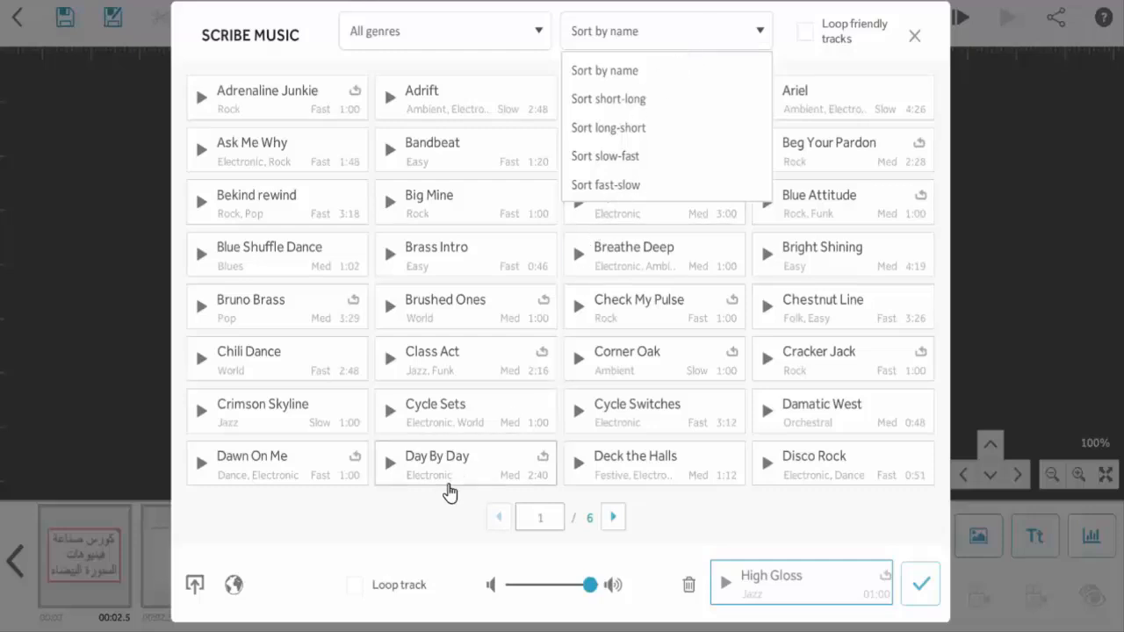
left_click(423, 514)
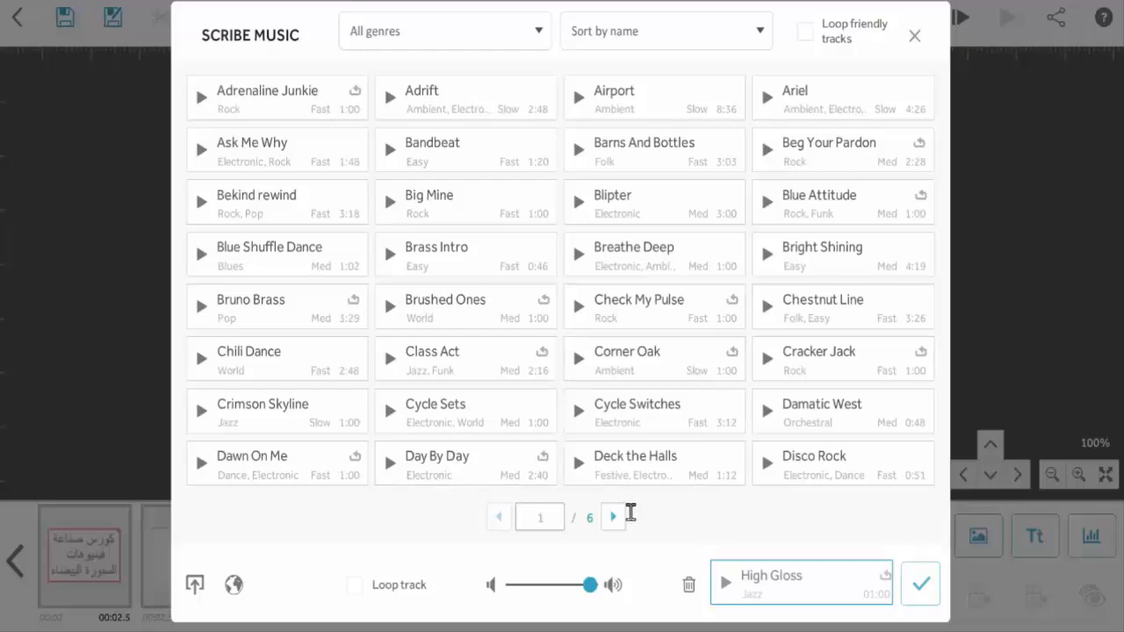
On the library's second page, preview Fire Within and Ghostly, and choose Ghostly as the background track
left_click(614, 518)
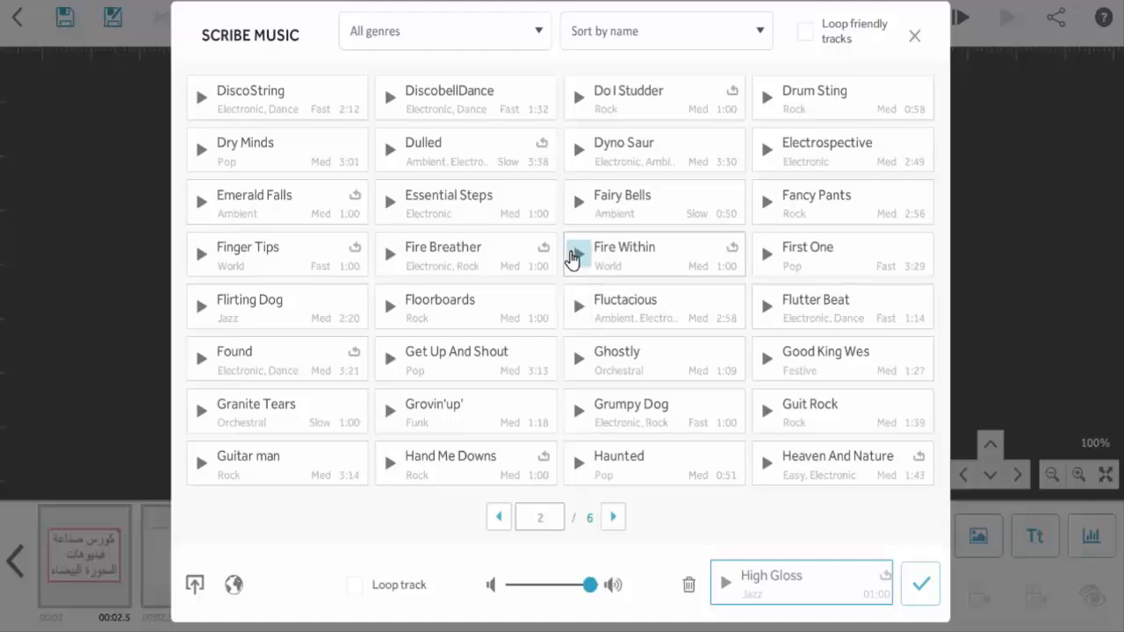
left_click(579, 256)
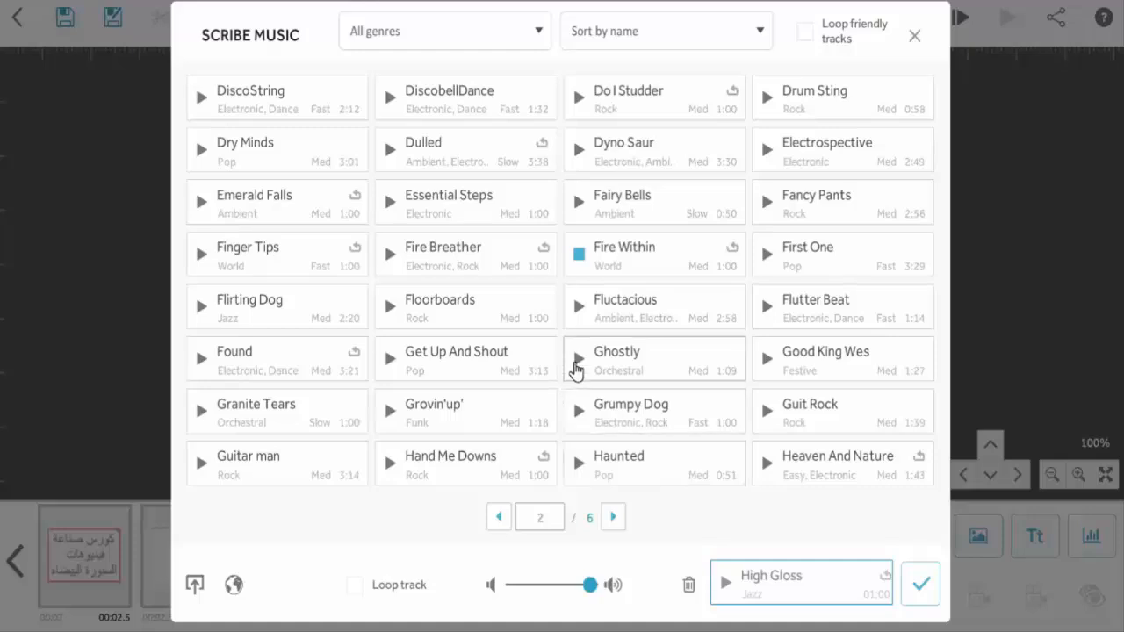
left_click(579, 363)
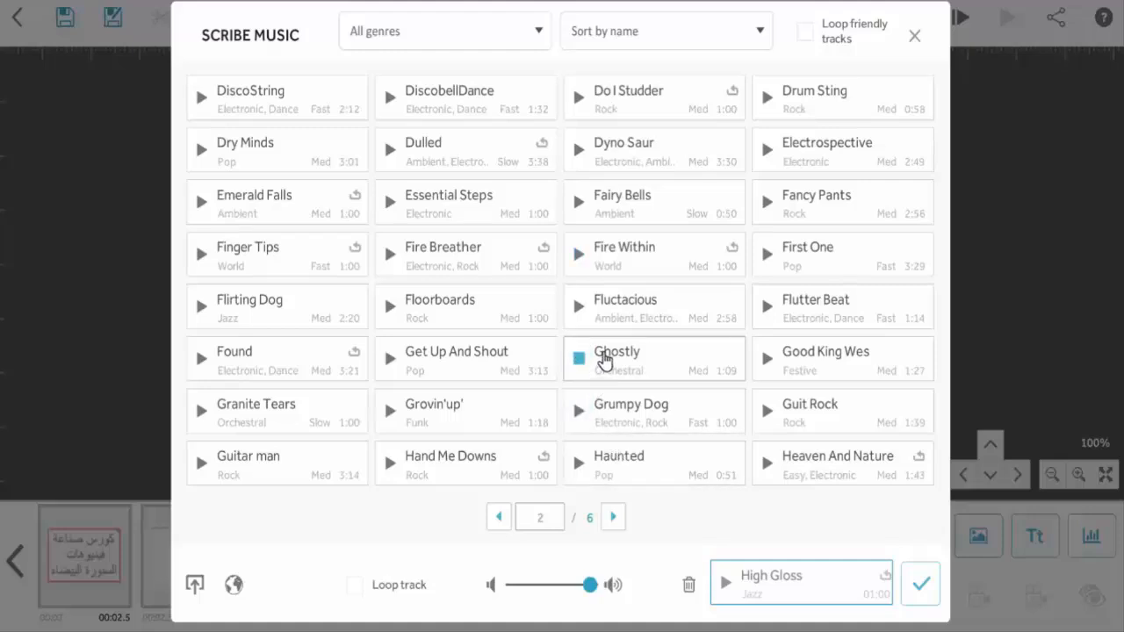
left_click(603, 360)
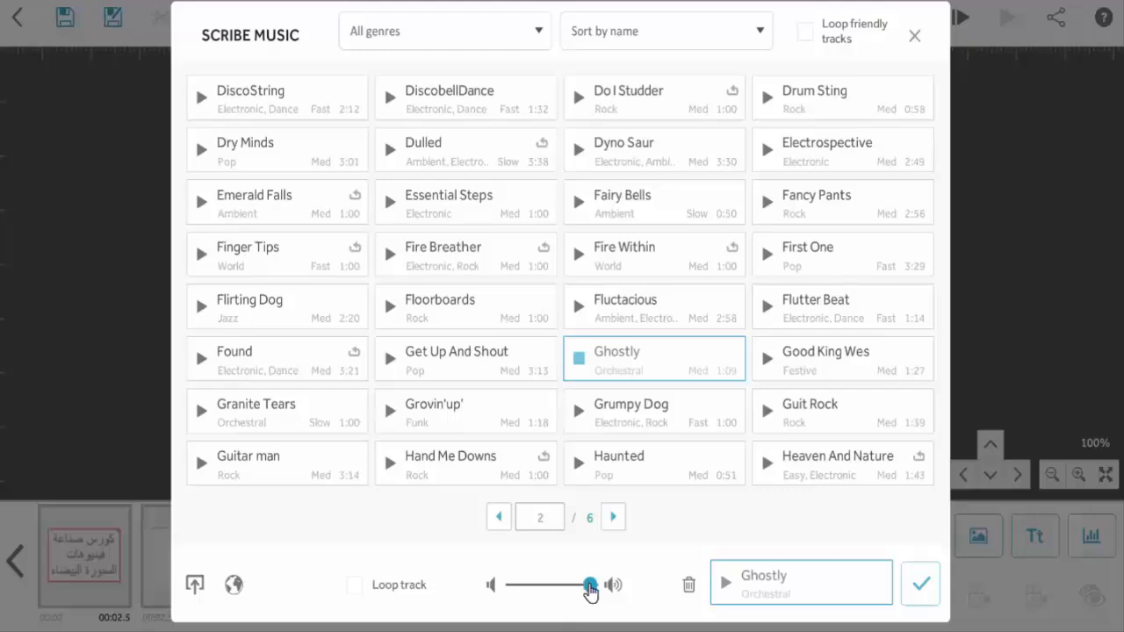
Lower the music volume to about half, listen to the chosen Ghostly track, and apply it to the project
left_click_drag(575, 593, 518, 586)
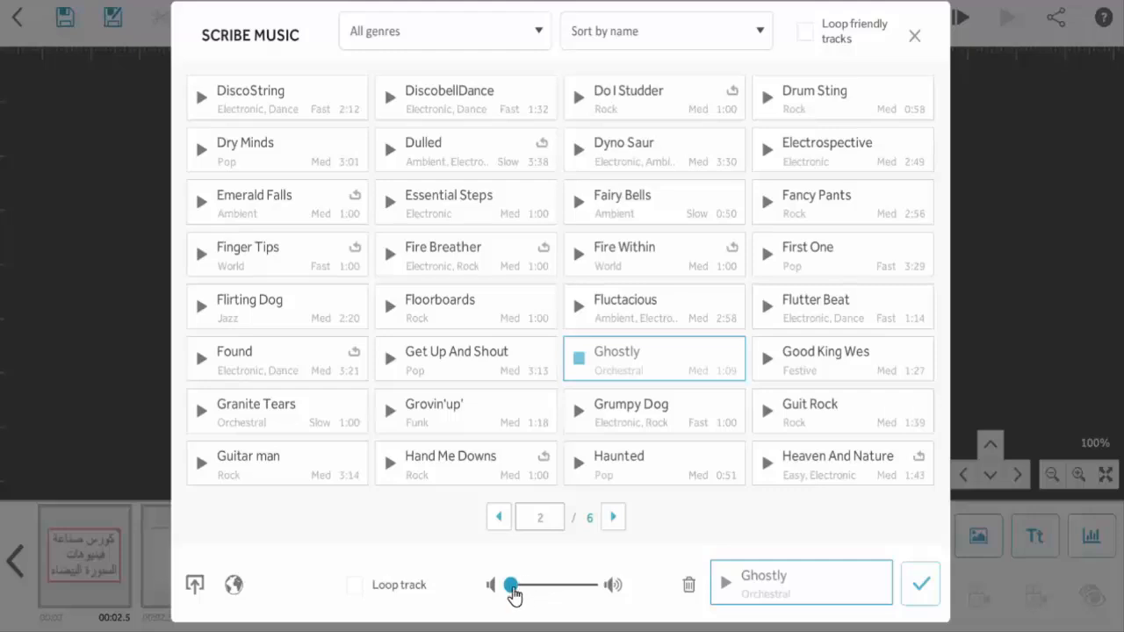
left_click_drag(512, 595, 546, 595)
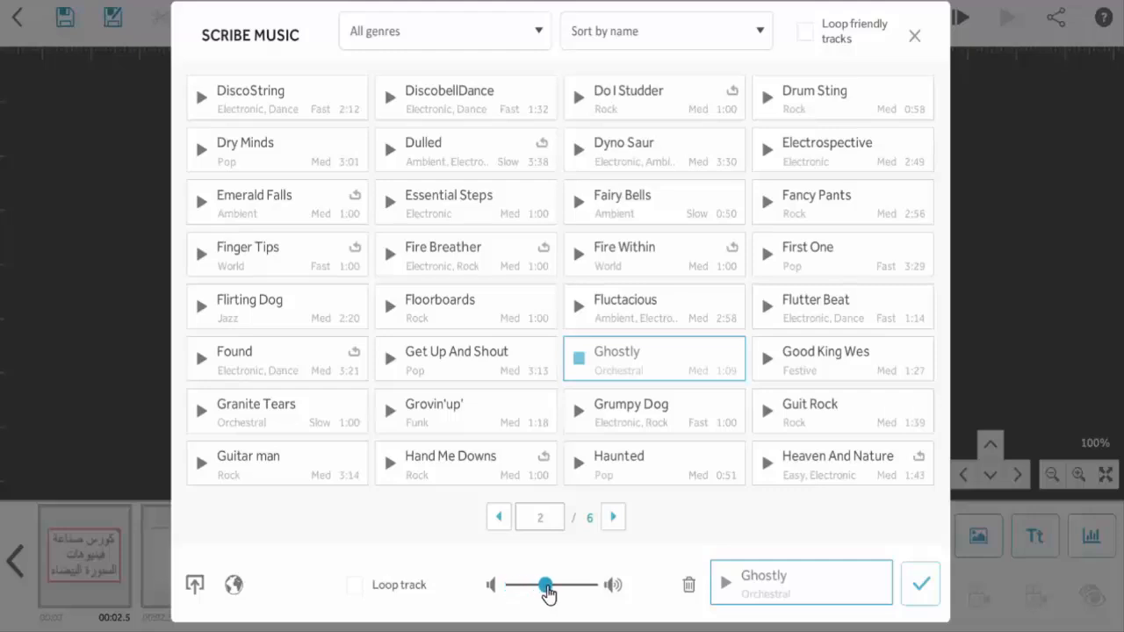
left_click(722, 584)
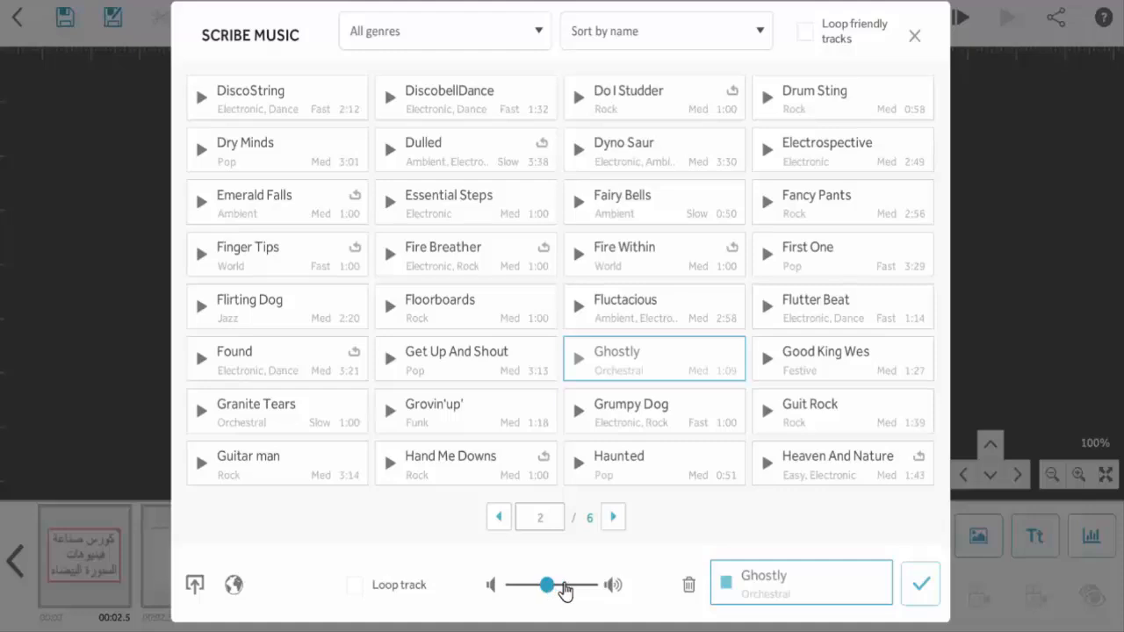
left_click(920, 587)
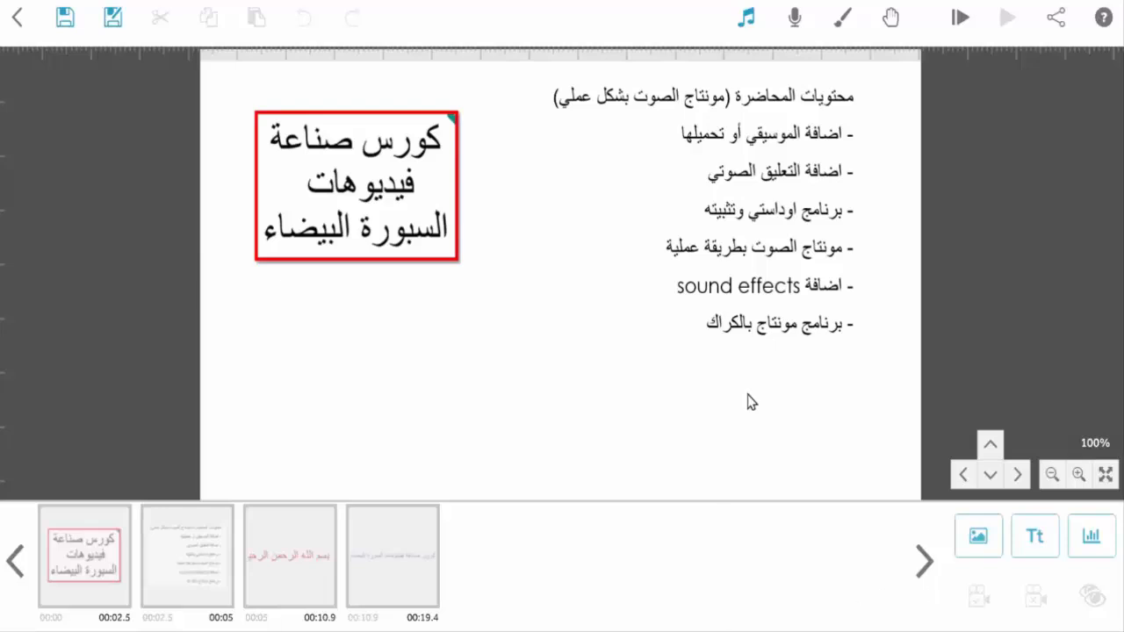
Play the video from the start to hear the Ghostly track, stop it, and return the canvas to the lecture contents text
left_click(963, 21)
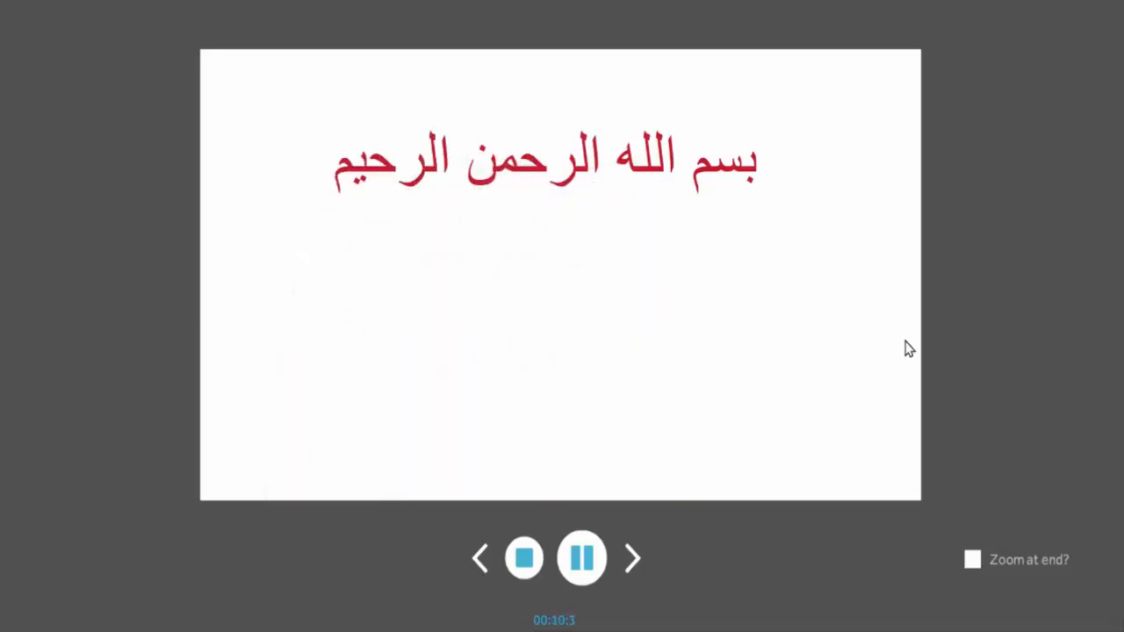
left_click(522, 559)
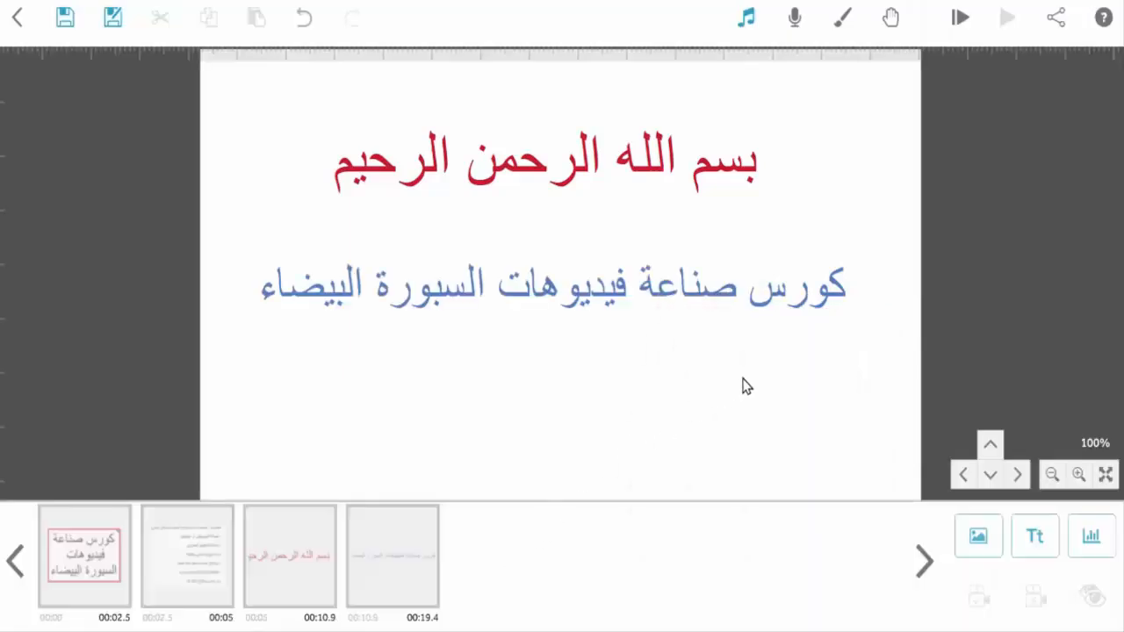
left_click(197, 566)
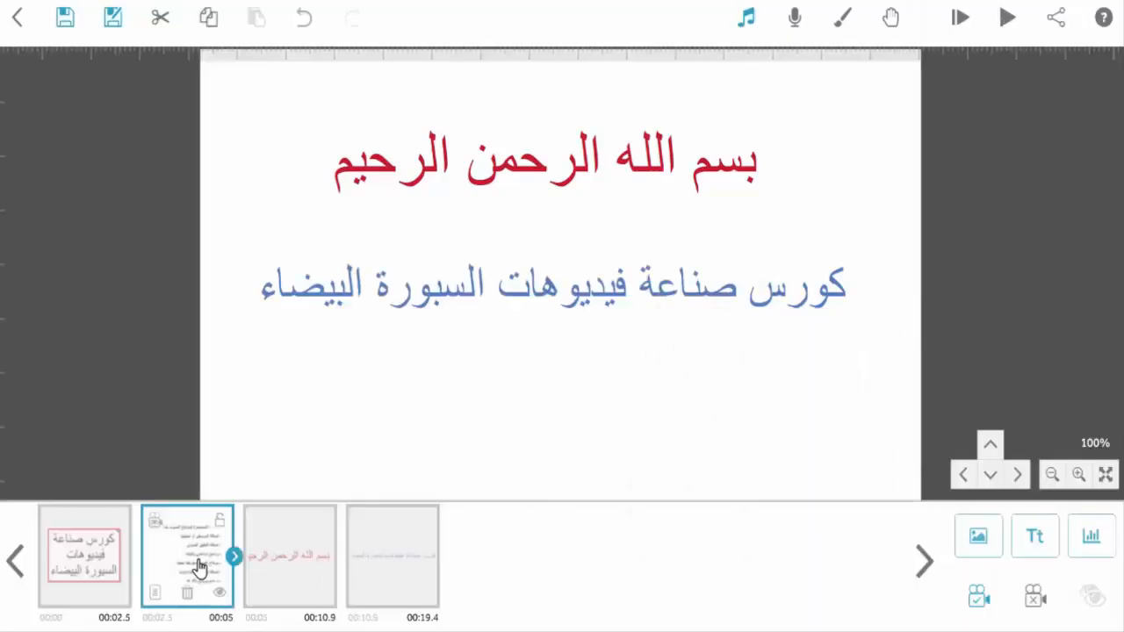
left_click(156, 525)
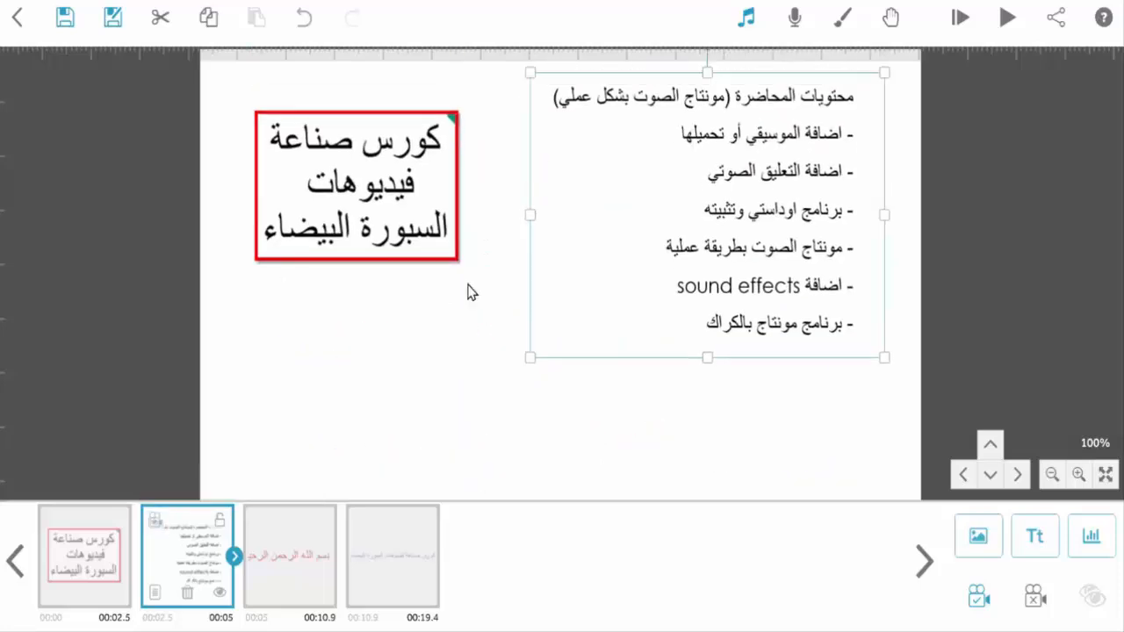
Limit the music library to loop-friendly tracks and try selecting Adrenaline Junkie, Emerald Falls and Hurry On Over
left_click(745, 17)
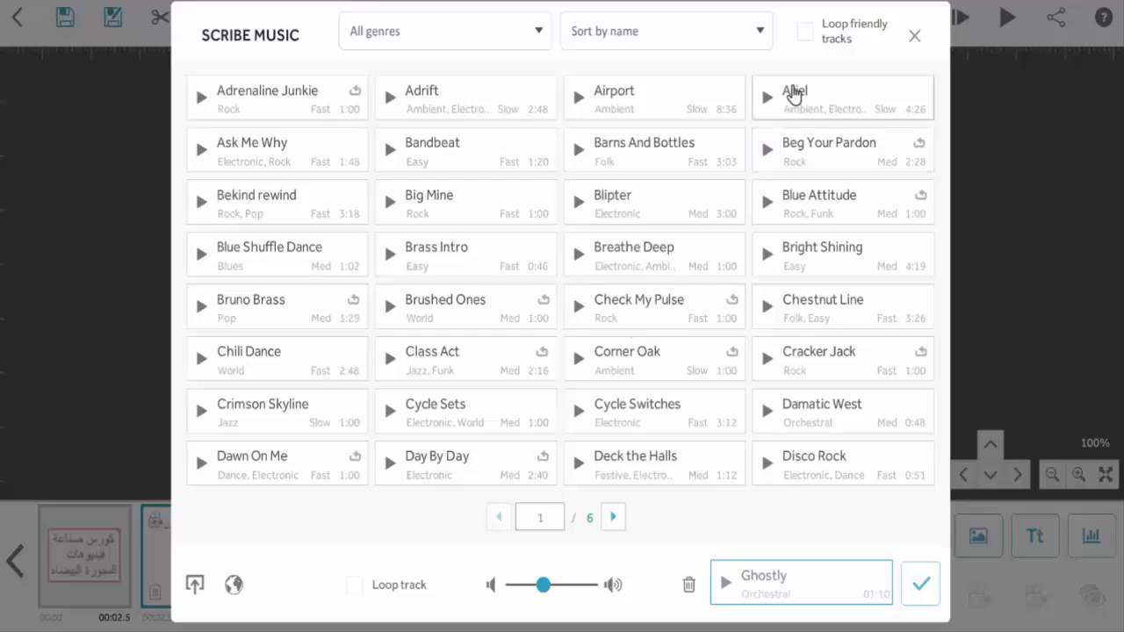
left_click(806, 39)
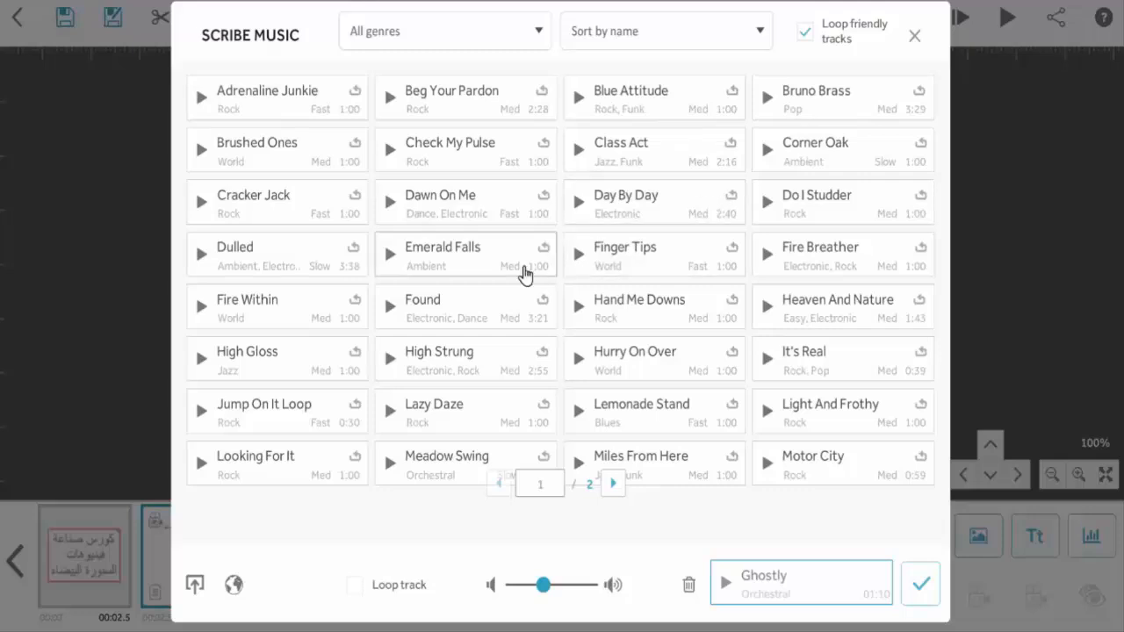
left_click(291, 104)
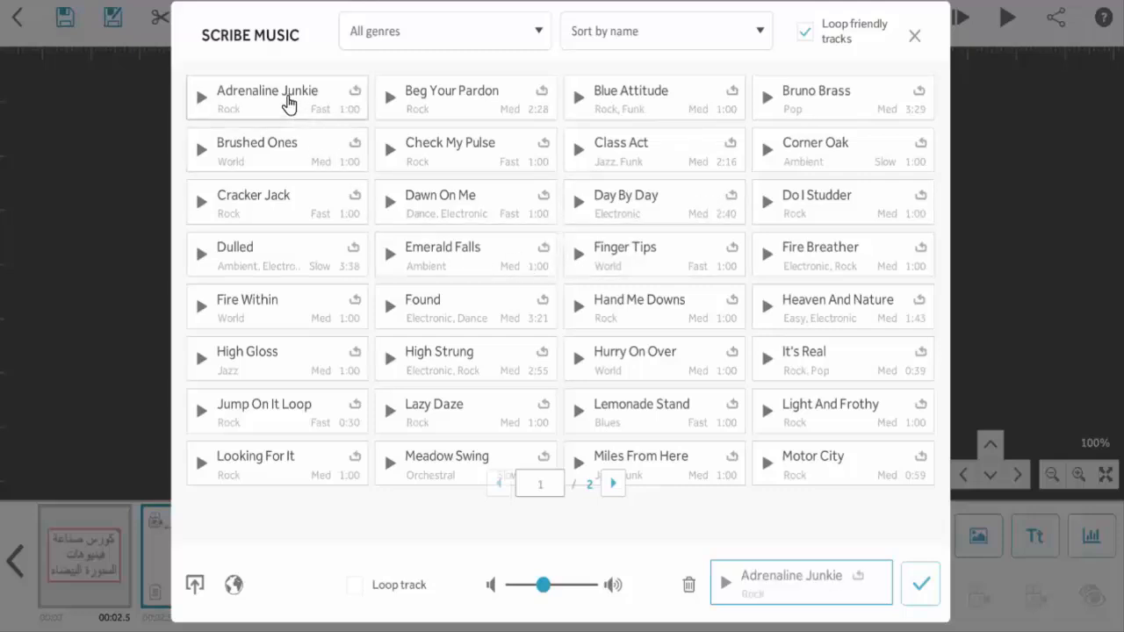
left_click(488, 254)
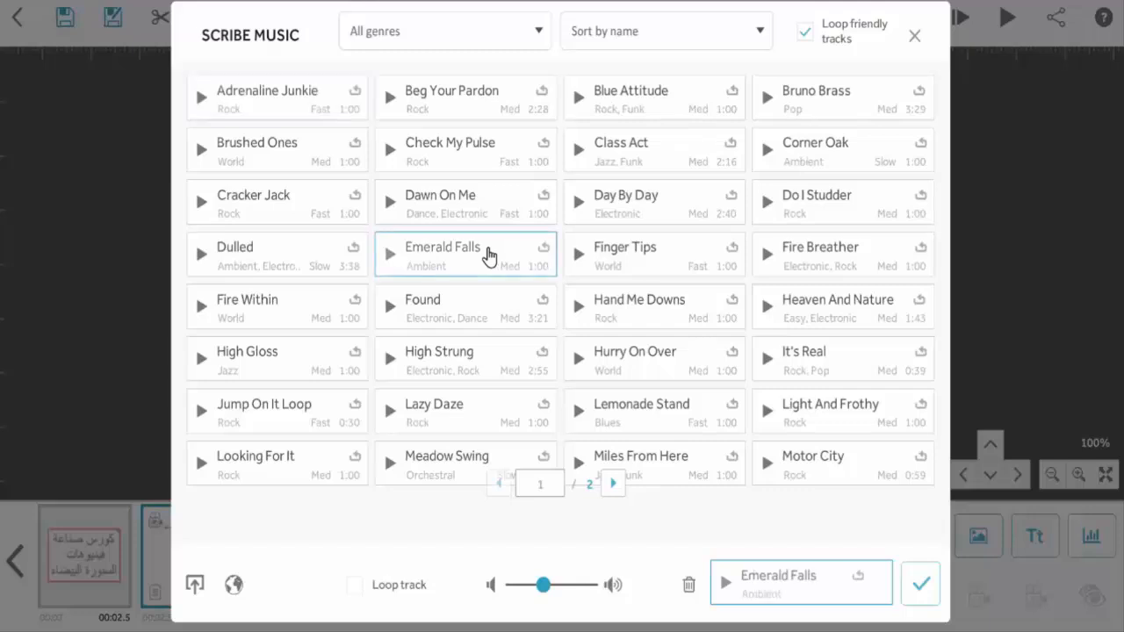
left_click(662, 364)
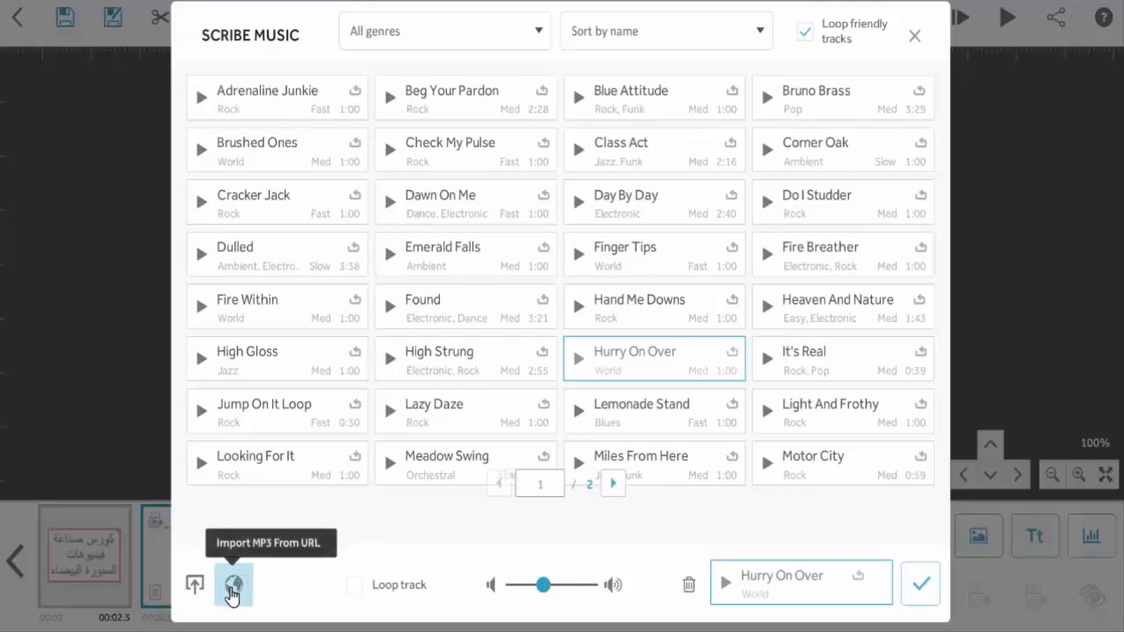
Look at the option for importing an MP3 from a web URL and close it without entering an address
left_click(233, 588)
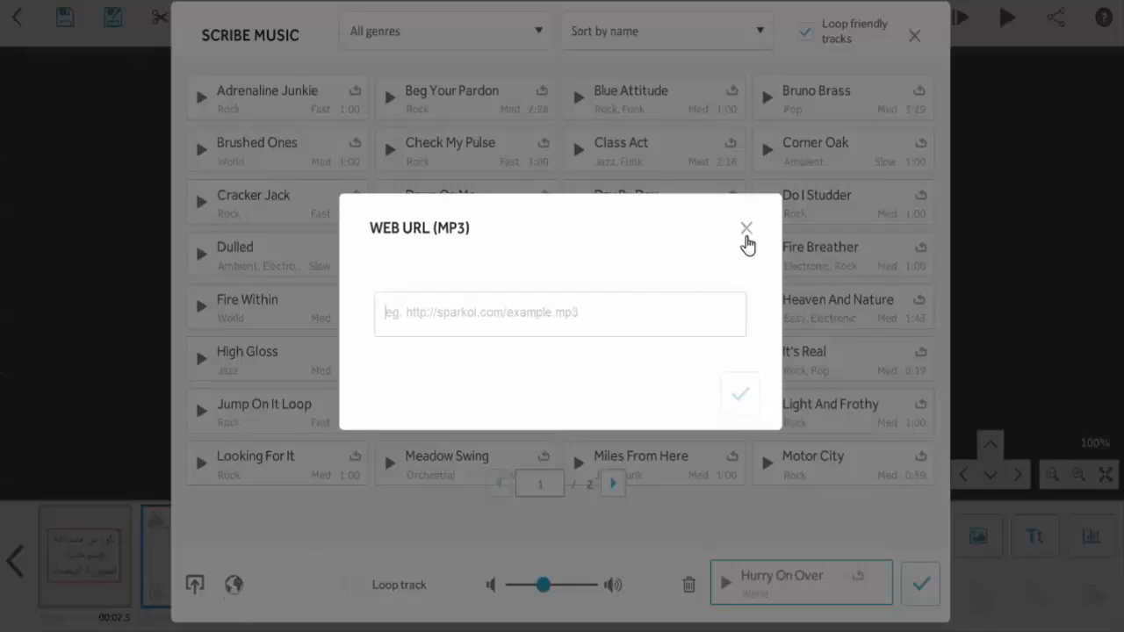
left_click(746, 230)
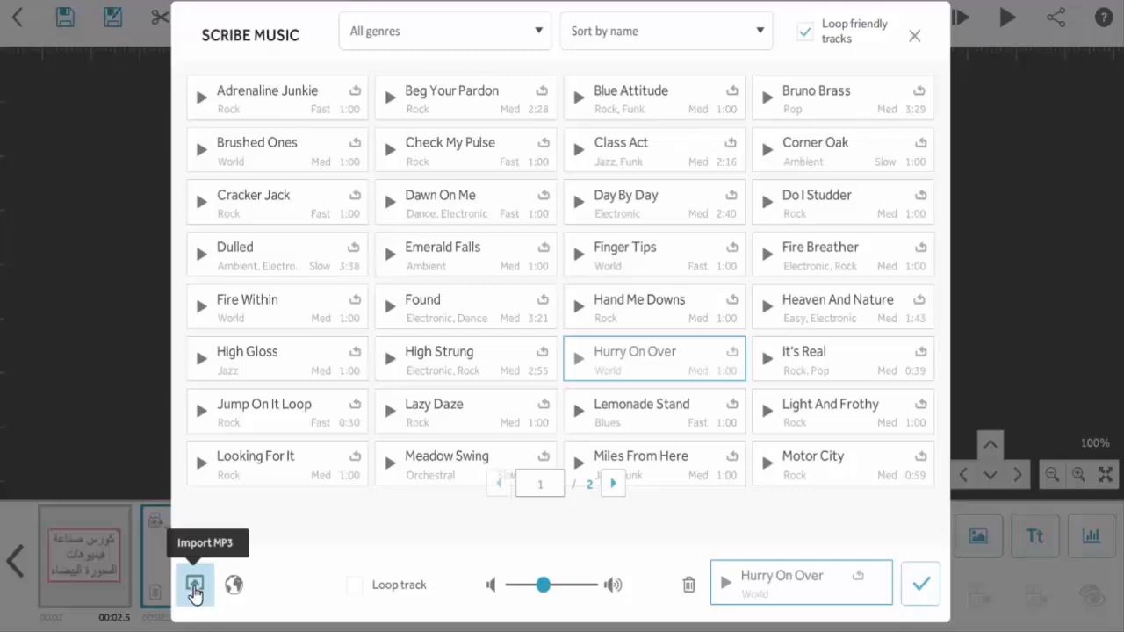
Import the MP3 file sad-soul-chasing-a-feeling-185750 (1) from the desktop folder الكورس as the background track
left_click(195, 587)
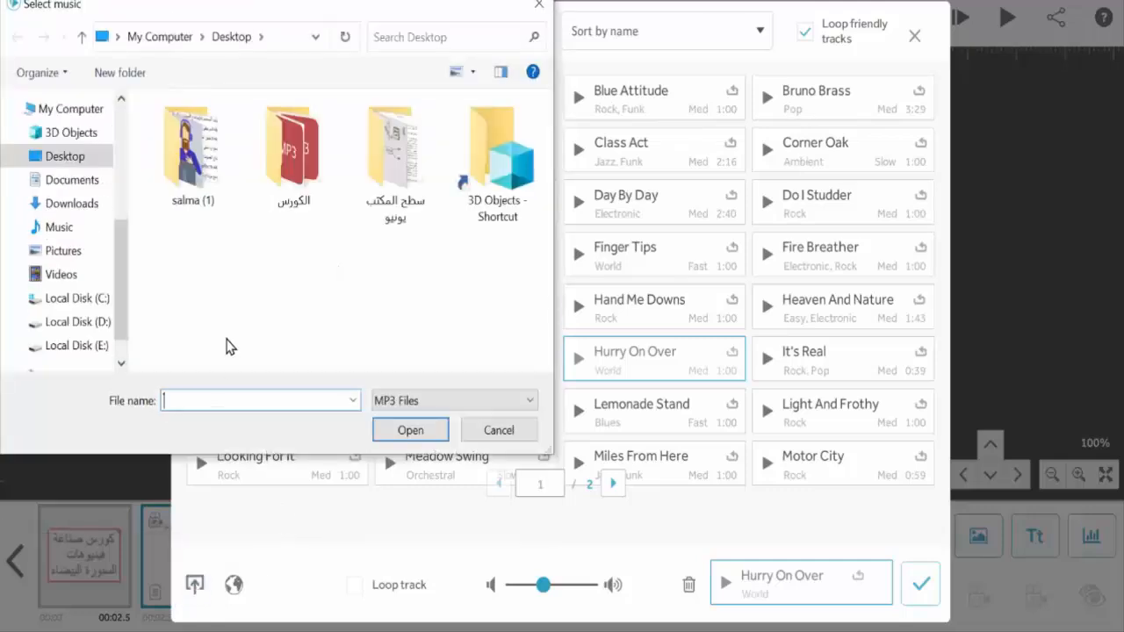
double_click(290, 198)
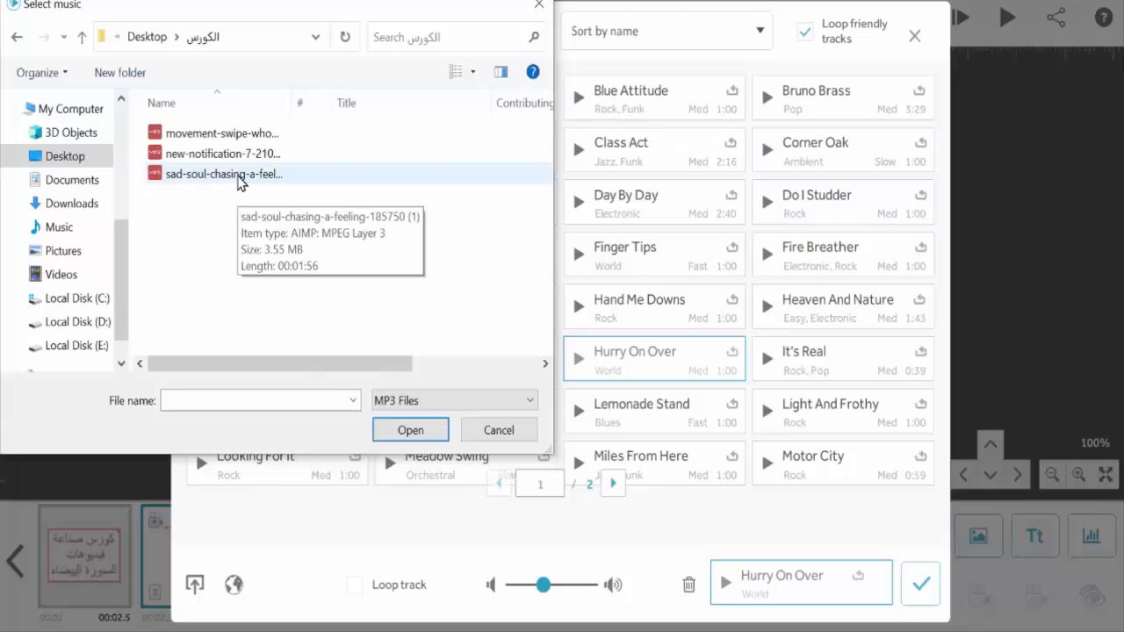
left_click(241, 175)
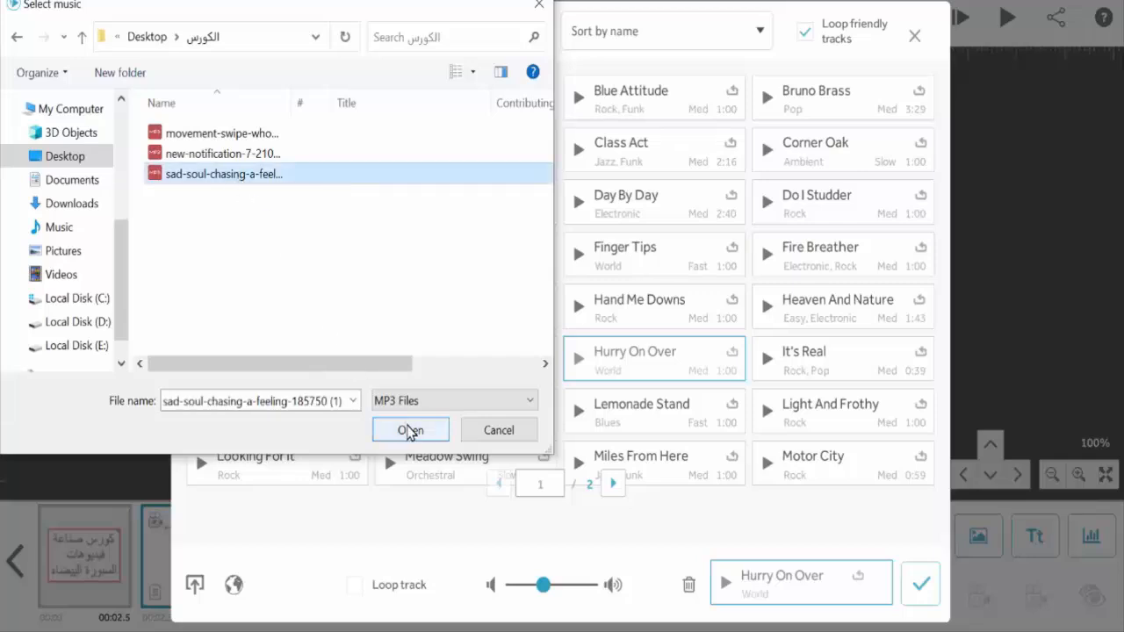
left_click(411, 431)
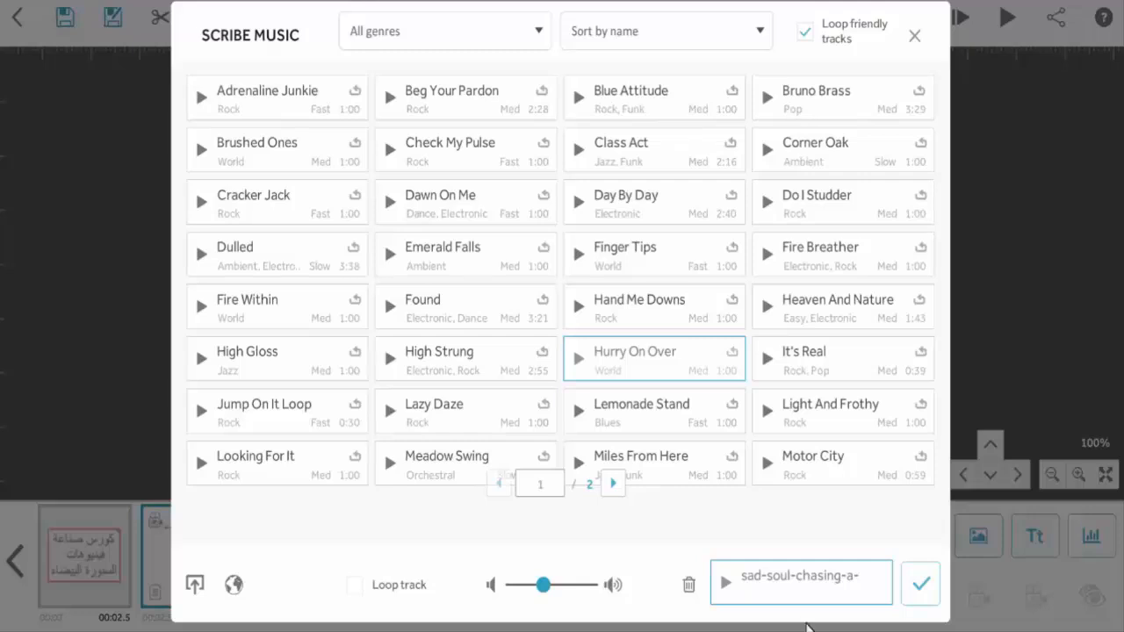
Listen to the imported track, keep its volume at about half, and apply it to the project
left_click(726, 582)
mouse_move(545, 587)
left_mouse_down()
mouse_move(598, 591)
mouse_move(530, 592)
mouse_move(542, 594)
left_mouse_up()
left_click(914, 588)
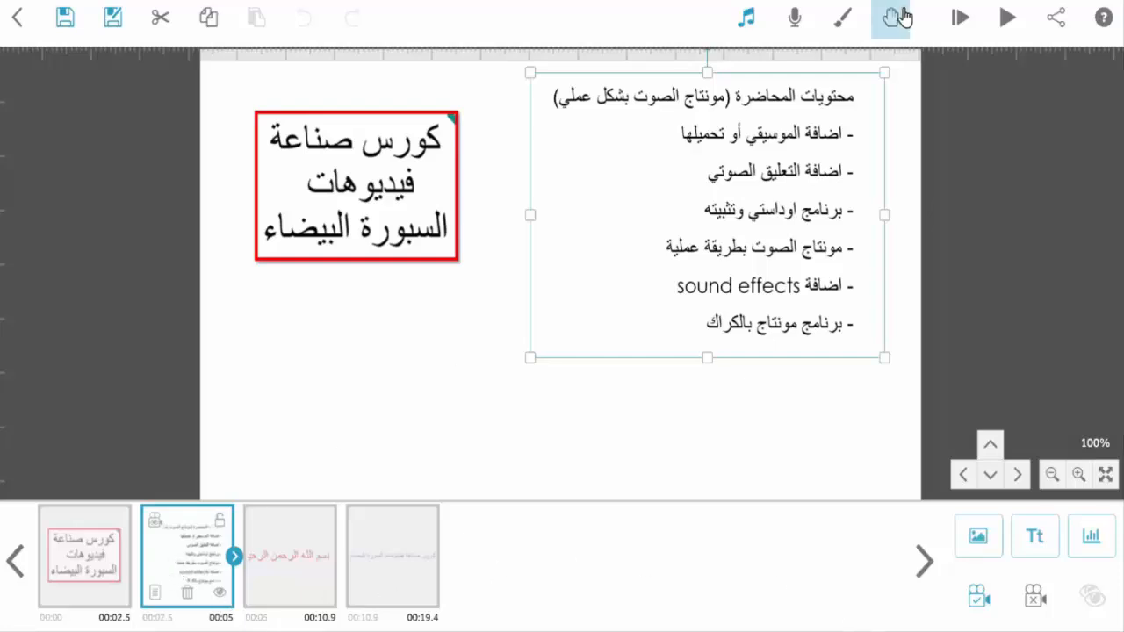
Play the video with the imported music, stop the preview, and bring the lecture contents text back into view
left_click(960, 15)
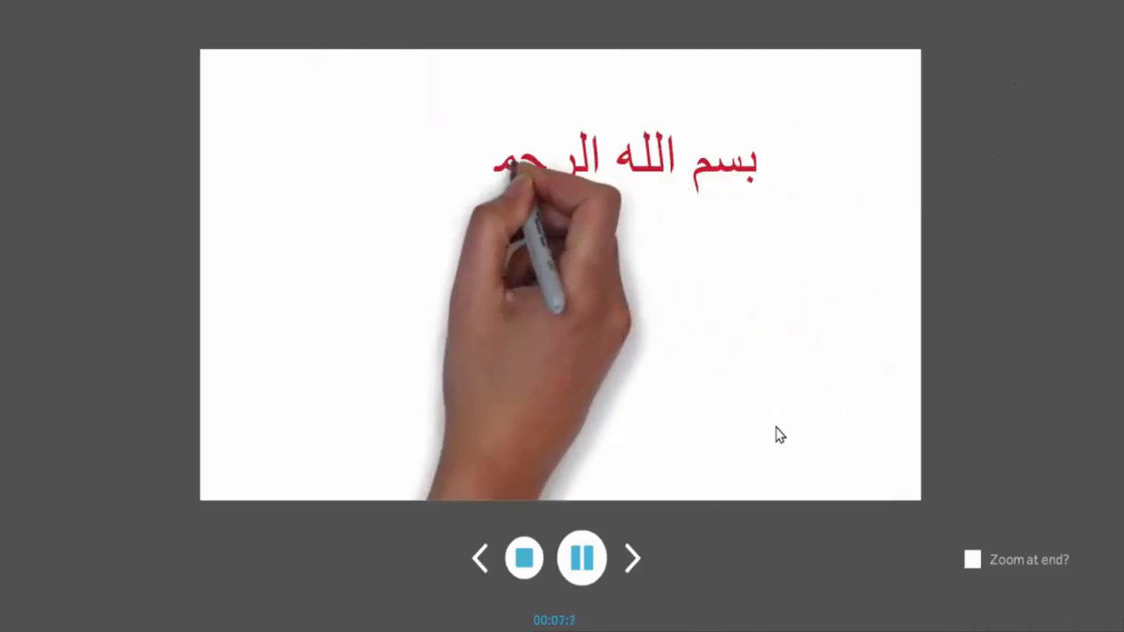
left_click(528, 569)
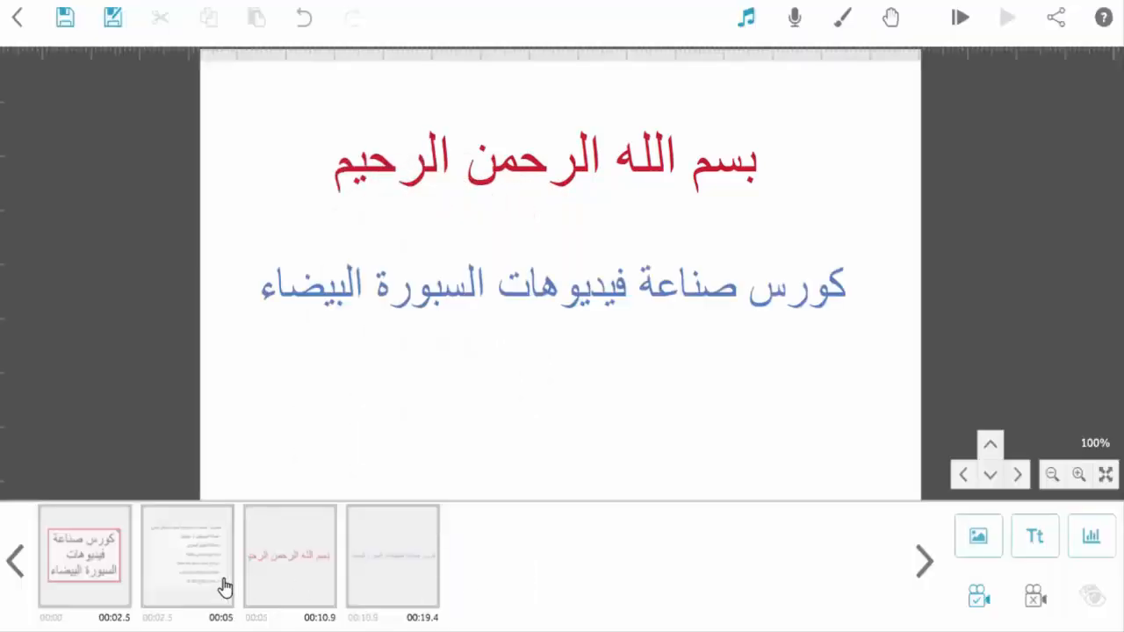
left_click(175, 564)
left_click(155, 525)
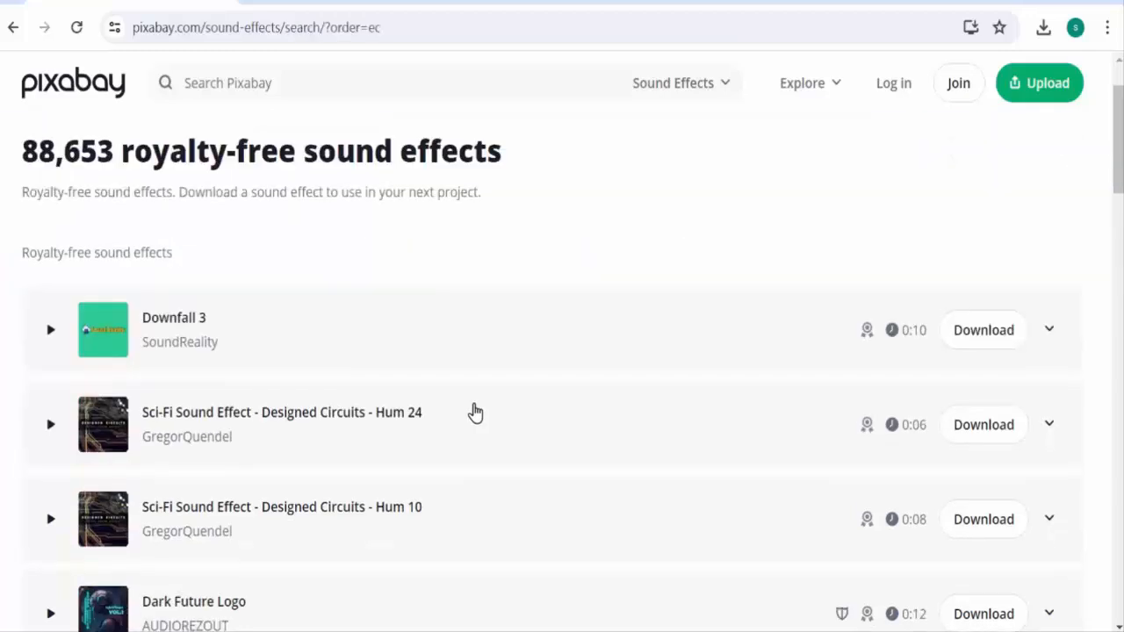
Switch to Pixabay in the browser, browse its sound effects list, and preview Labyrinth for the Brain
scroll(471, 408, "down", 2)
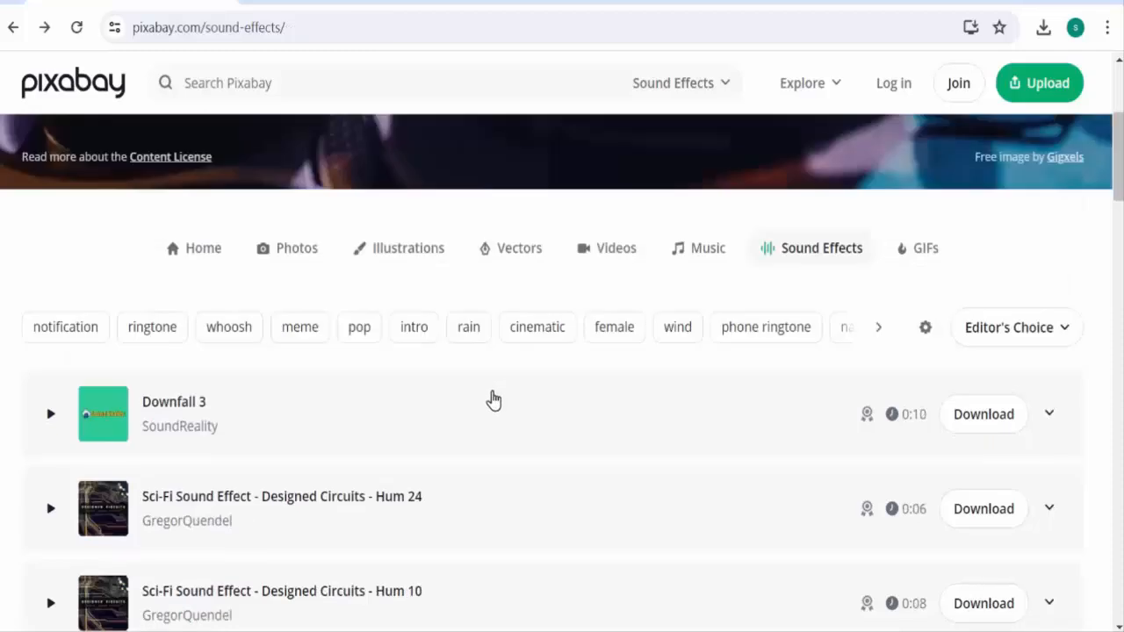
scroll(494, 399, "down", 3)
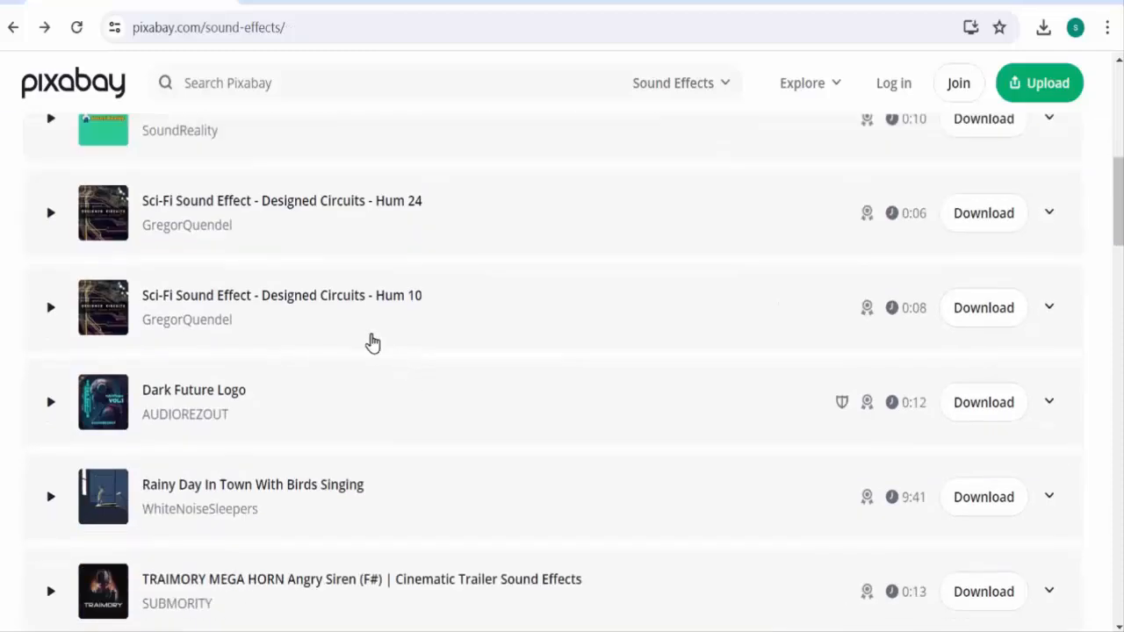
scroll(342, 313, "down", 5)
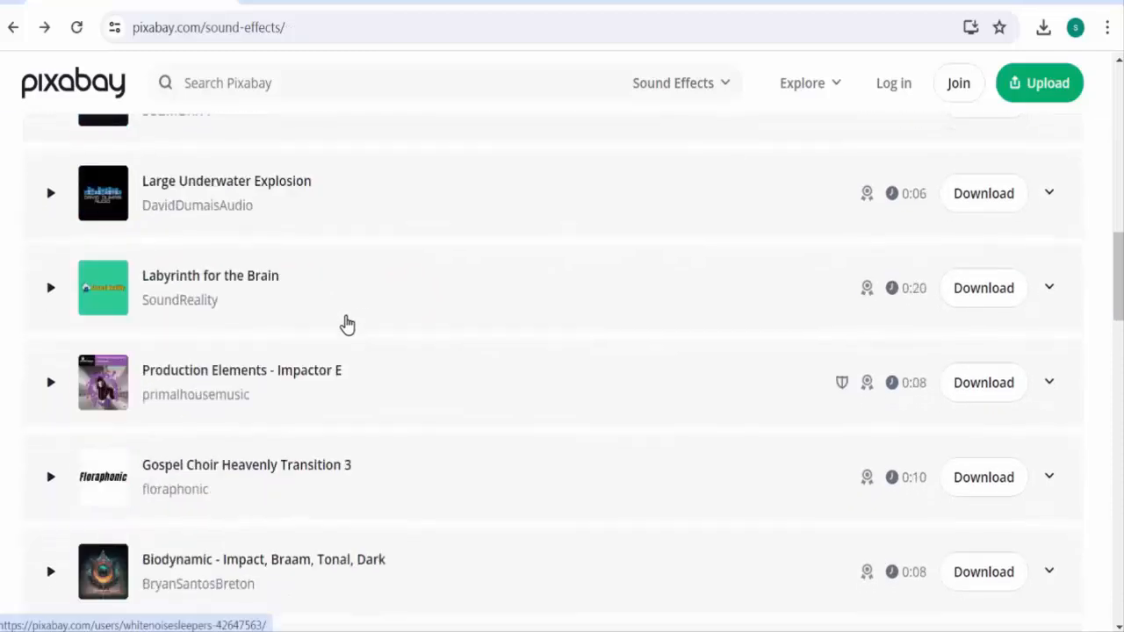
left_click(50, 290)
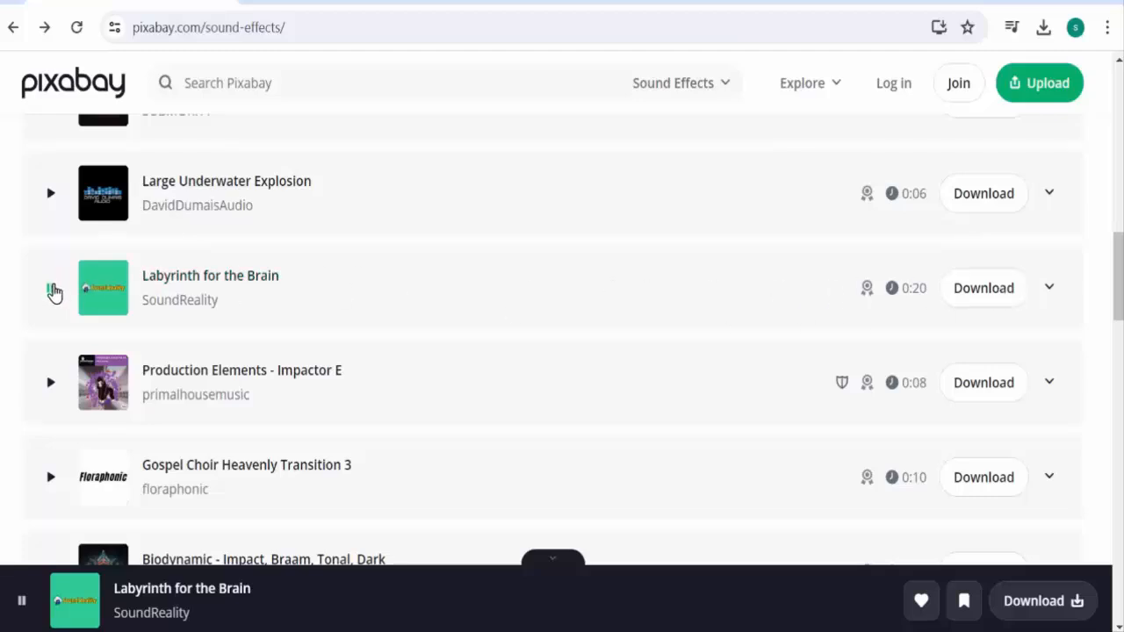
Browse more of Pixabay's sound effects, opening the full listing and looking through its first page
scroll(53, 293, "down", 6)
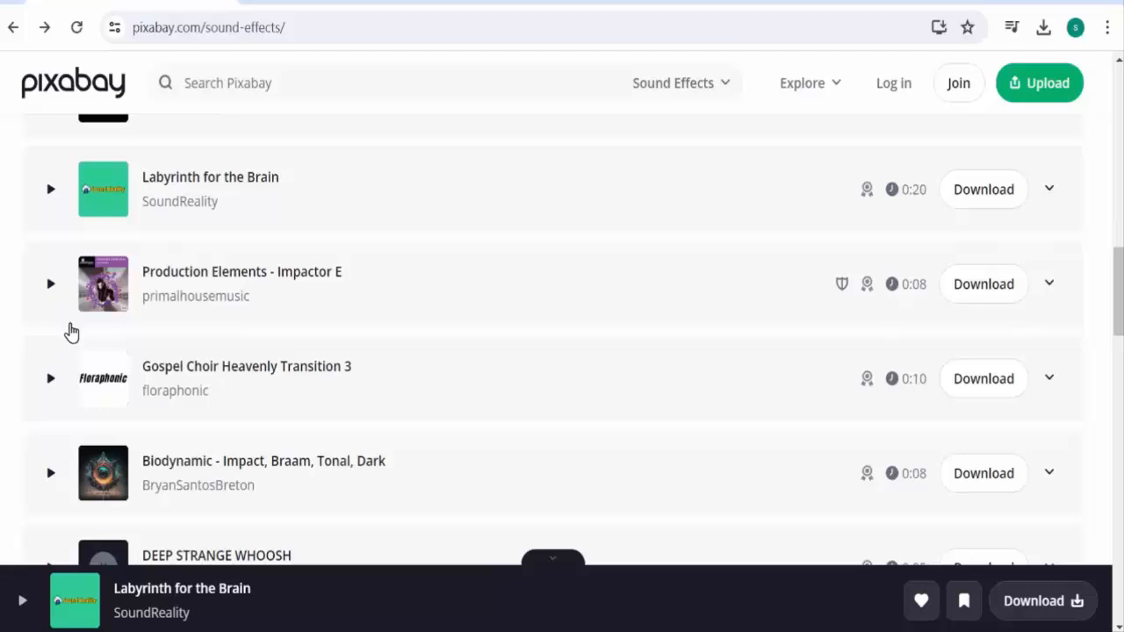
scroll(275, 427, "down", 2)
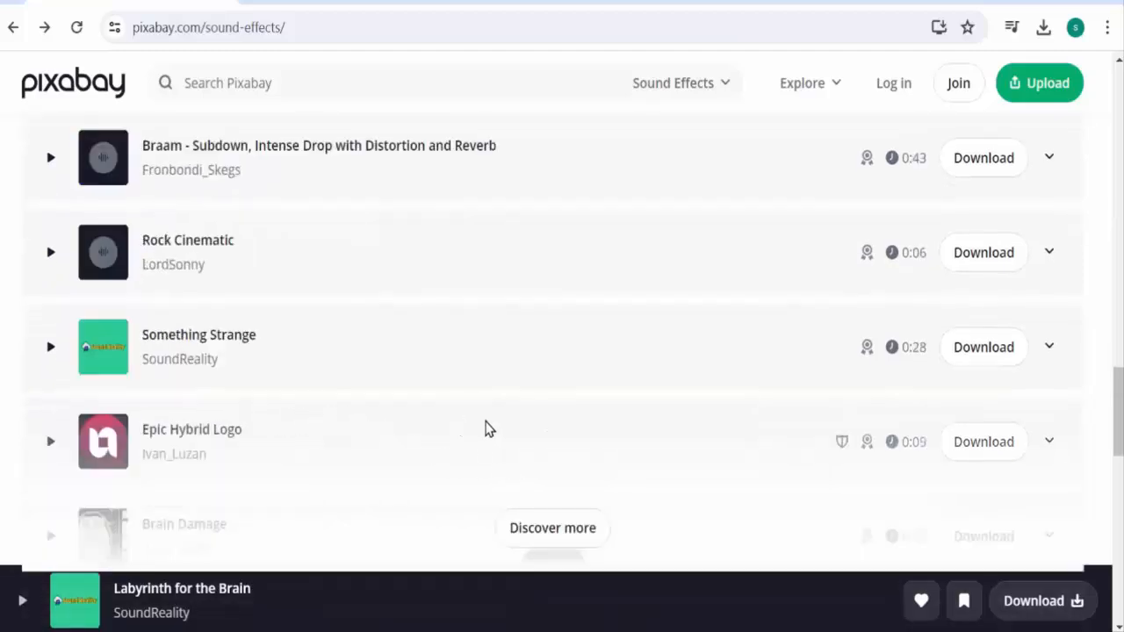
left_click(552, 531)
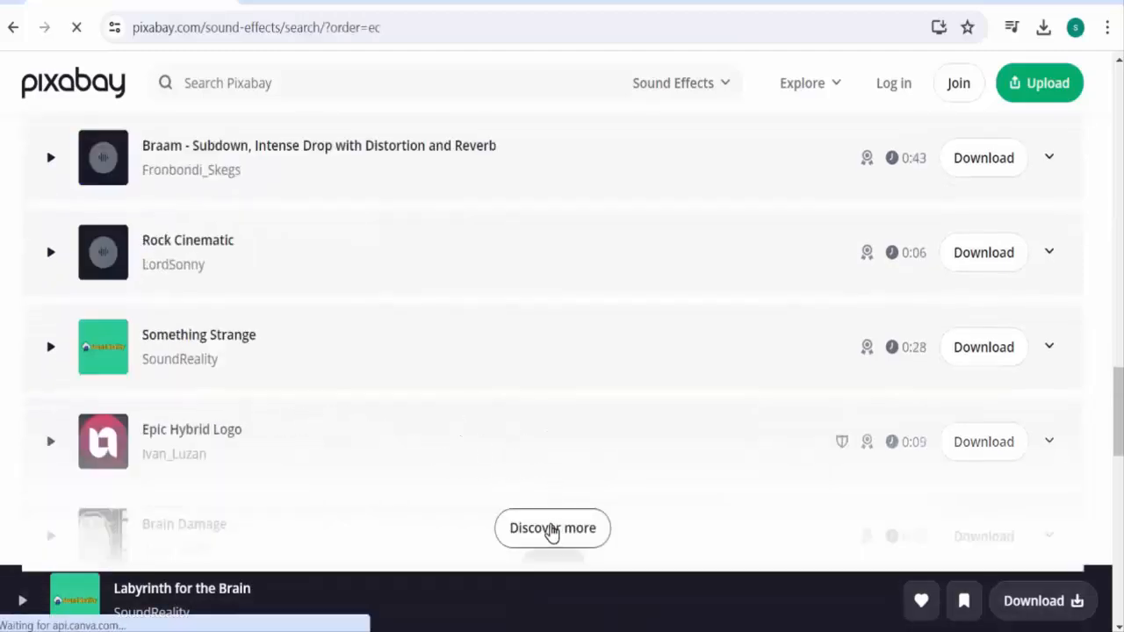
scroll(576, 437, "down", 19)
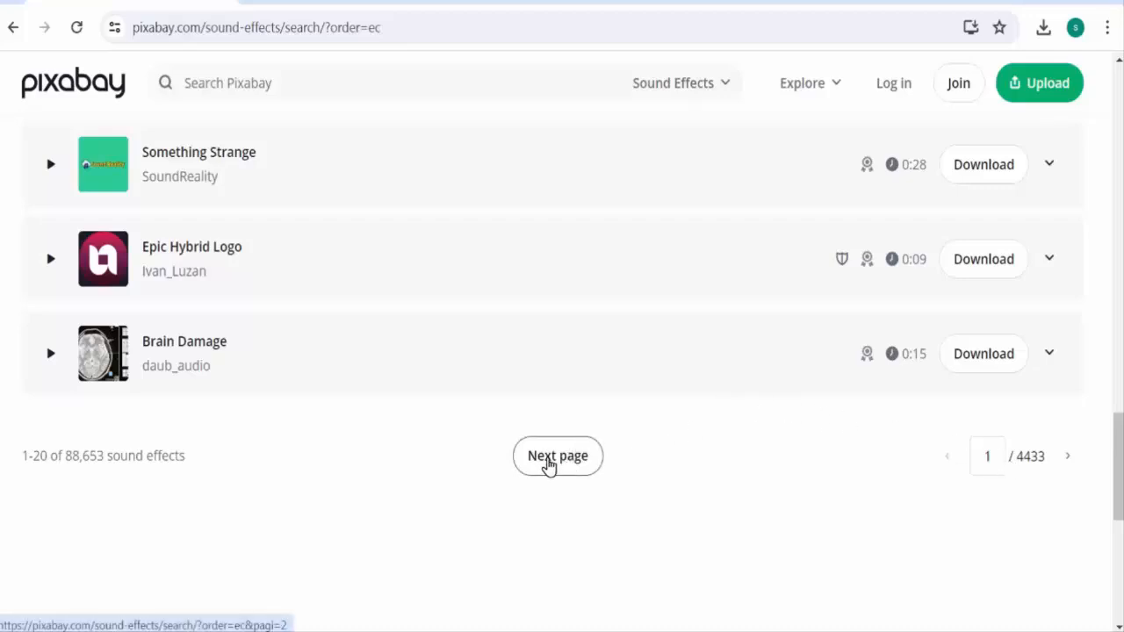
scroll(546, 465, "up", 5)
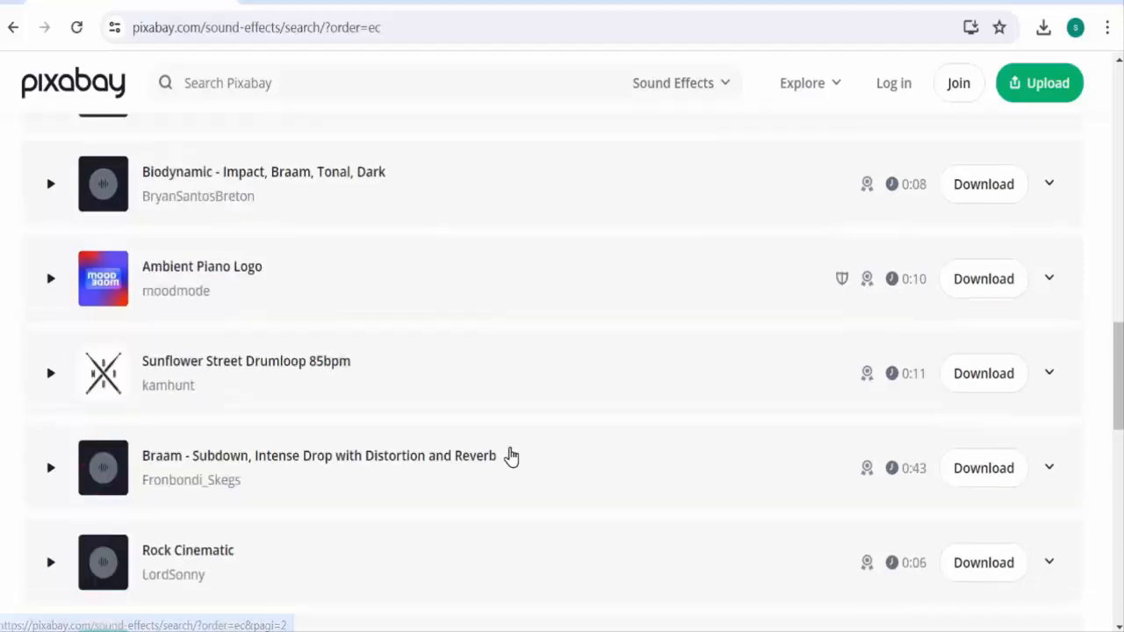
scroll(512, 455, "up", 15)
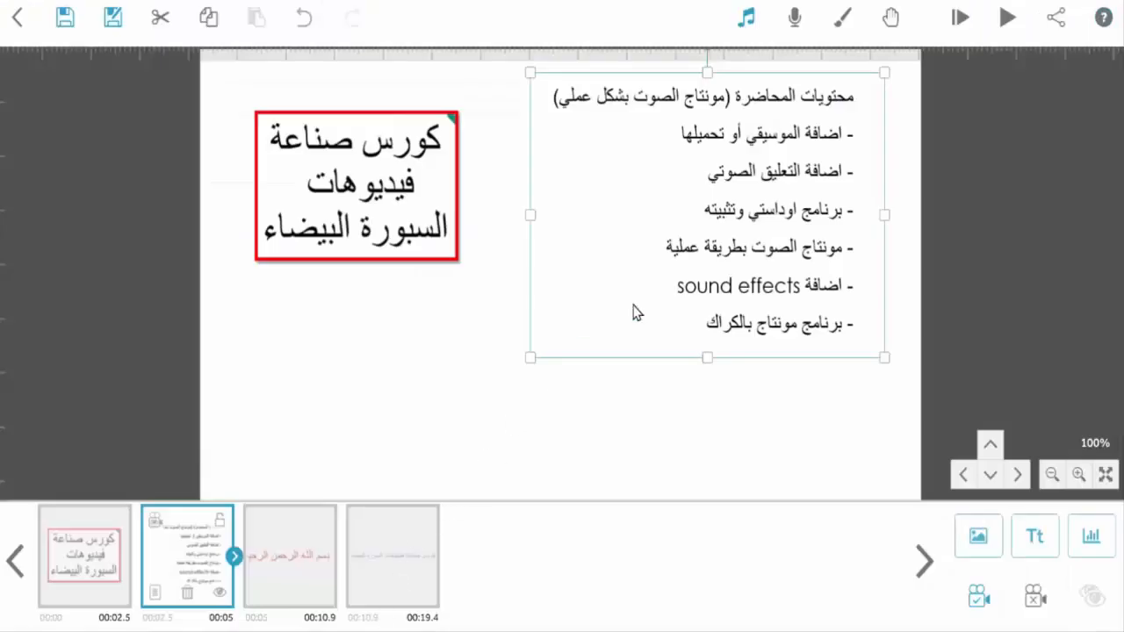
Switch back to VideoScribe, review the MP3 files available for music import, cancel the import, and keep the current track
left_click(748, 19)
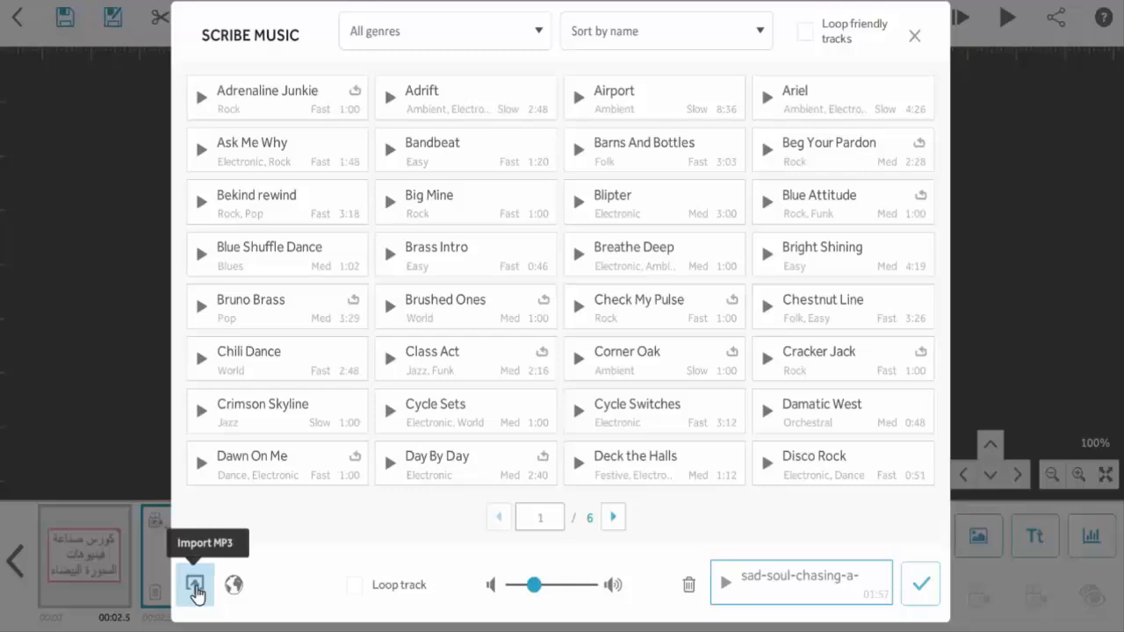
left_click(195, 585)
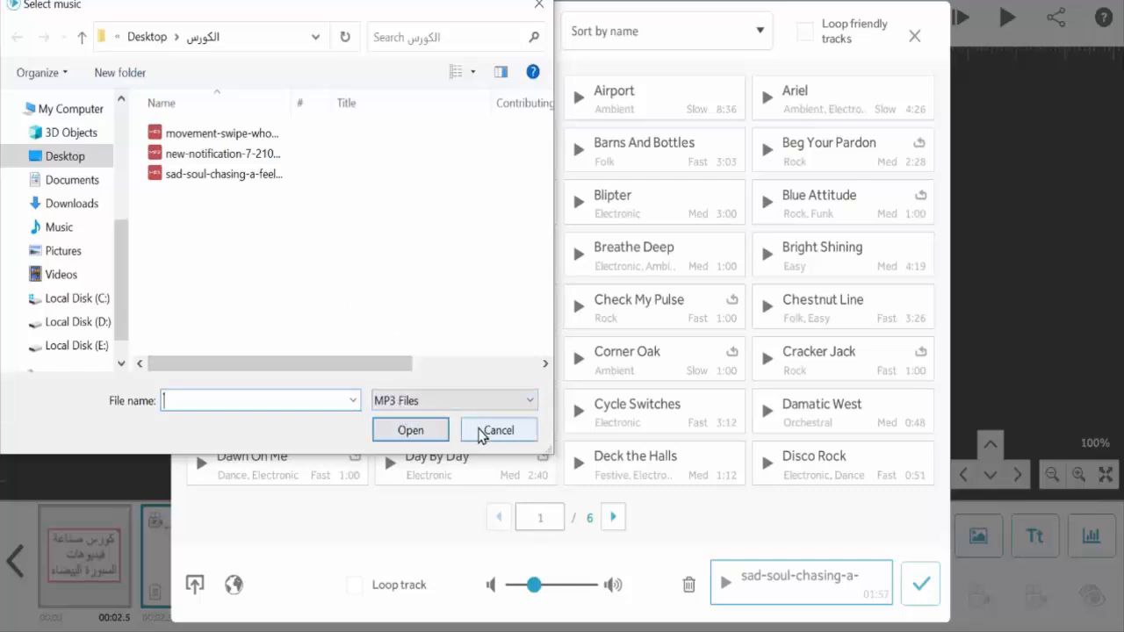
left_click(483, 432)
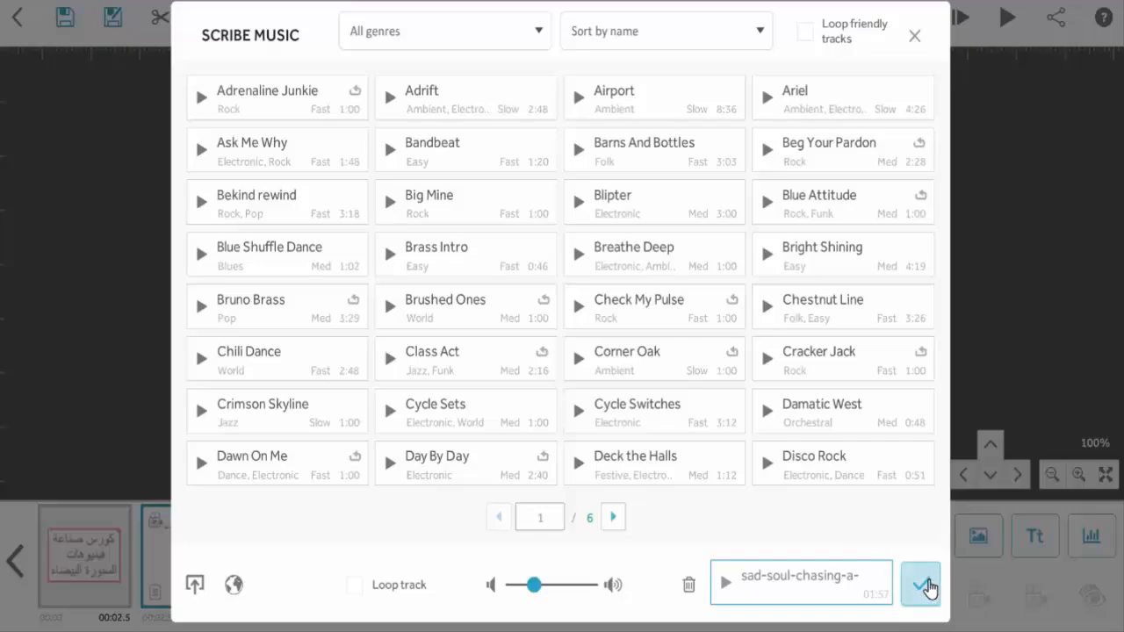
left_click(936, 586)
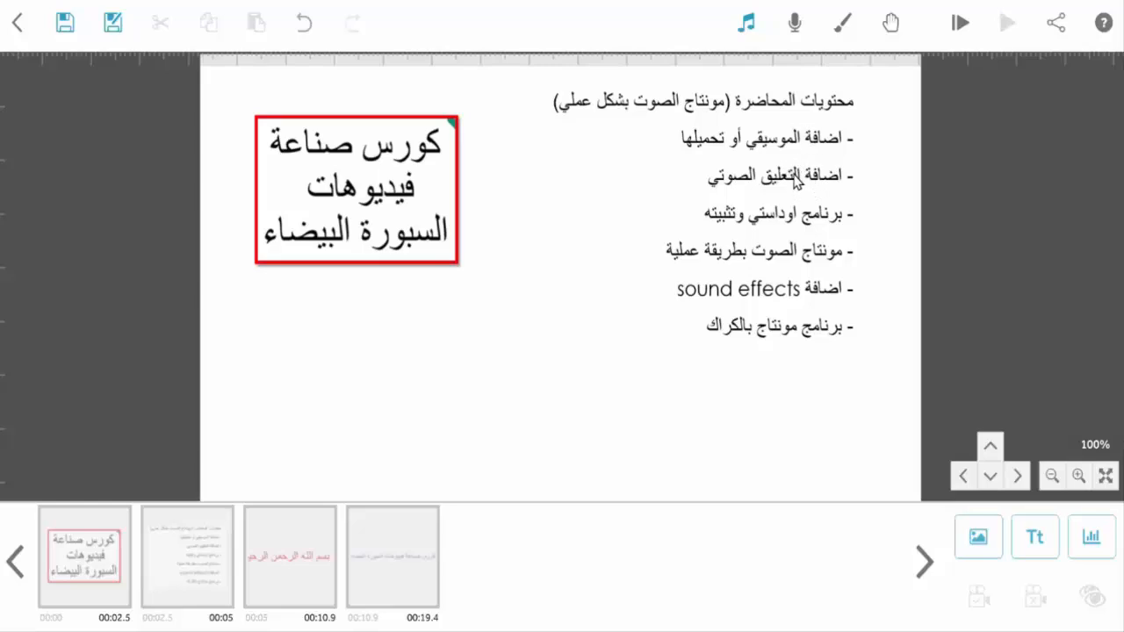
Examine the voiceover recording window and its MP3 import files, cancel the import, and close the window
left_click(796, 29)
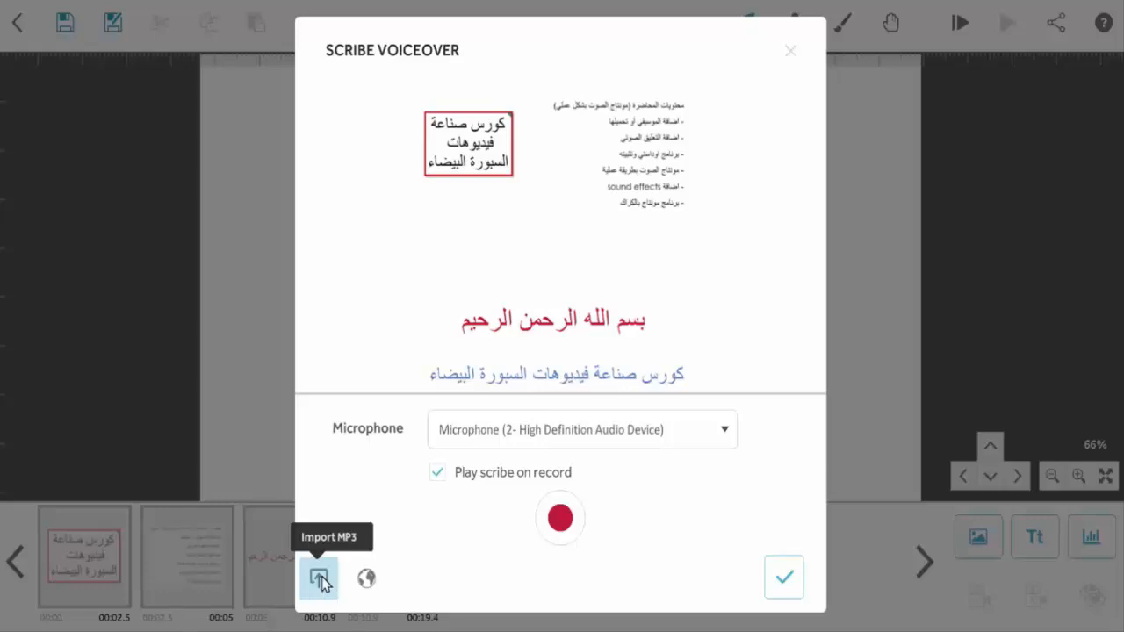
left_click(319, 580)
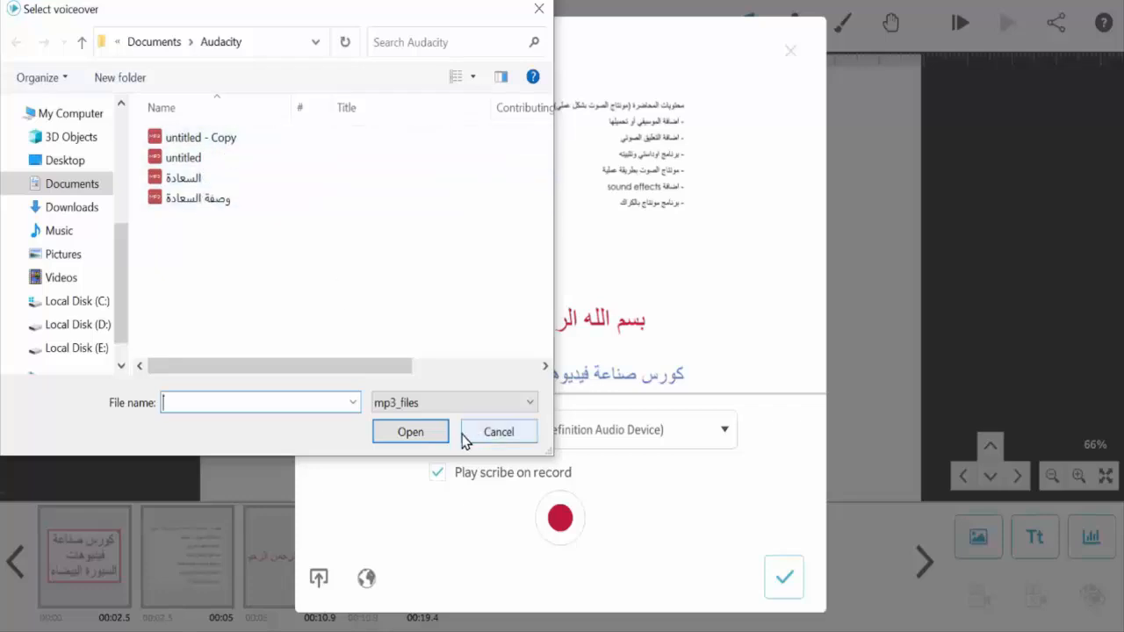
left_click(498, 432)
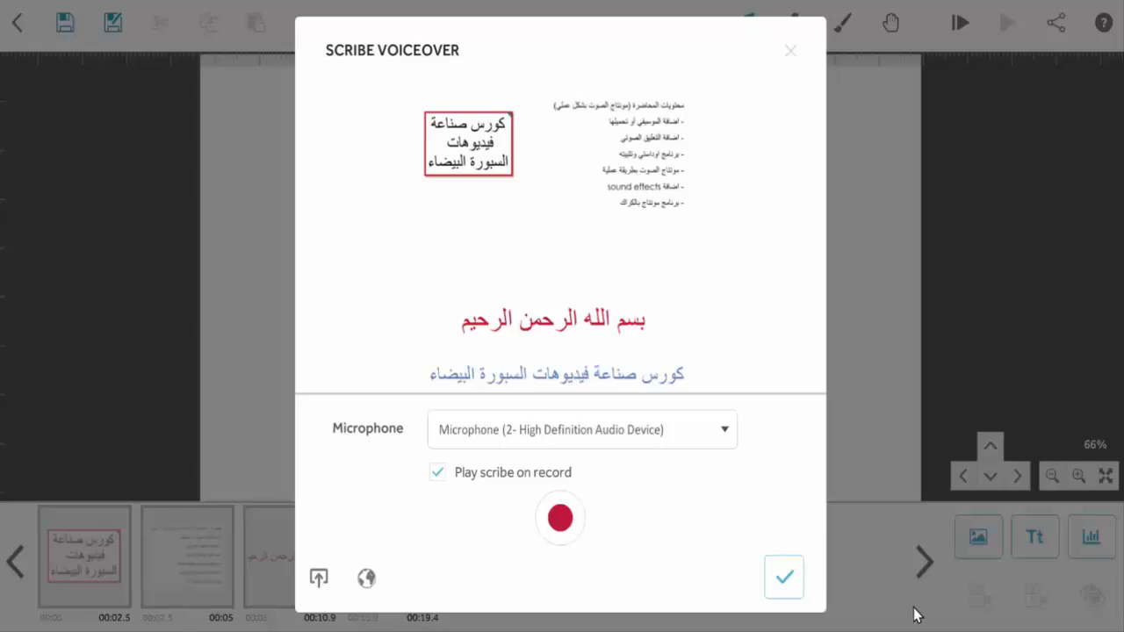
left_click(784, 578)
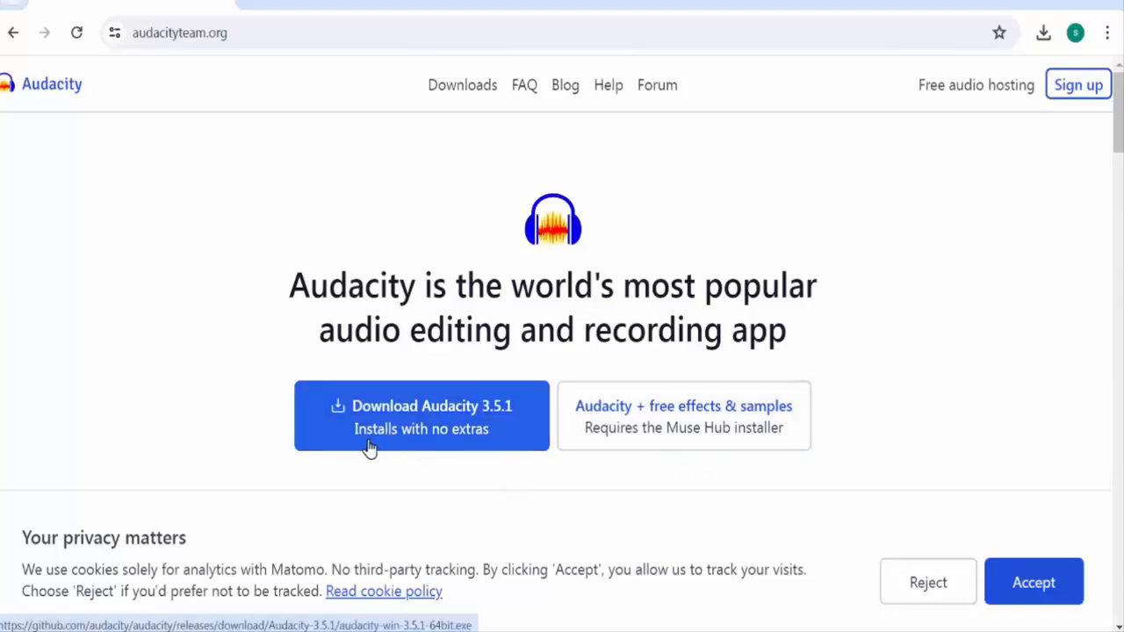
Download the Audacity 3.5.1 installer from audacityteam.org in the browser and launch it
left_click(433, 413)
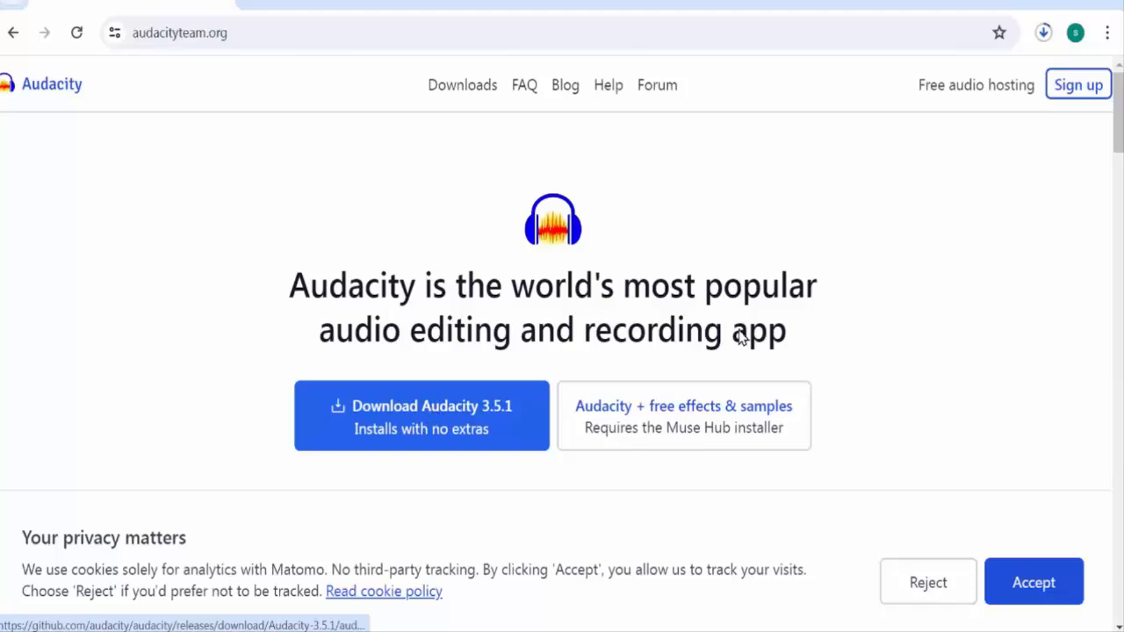
left_click(1044, 35)
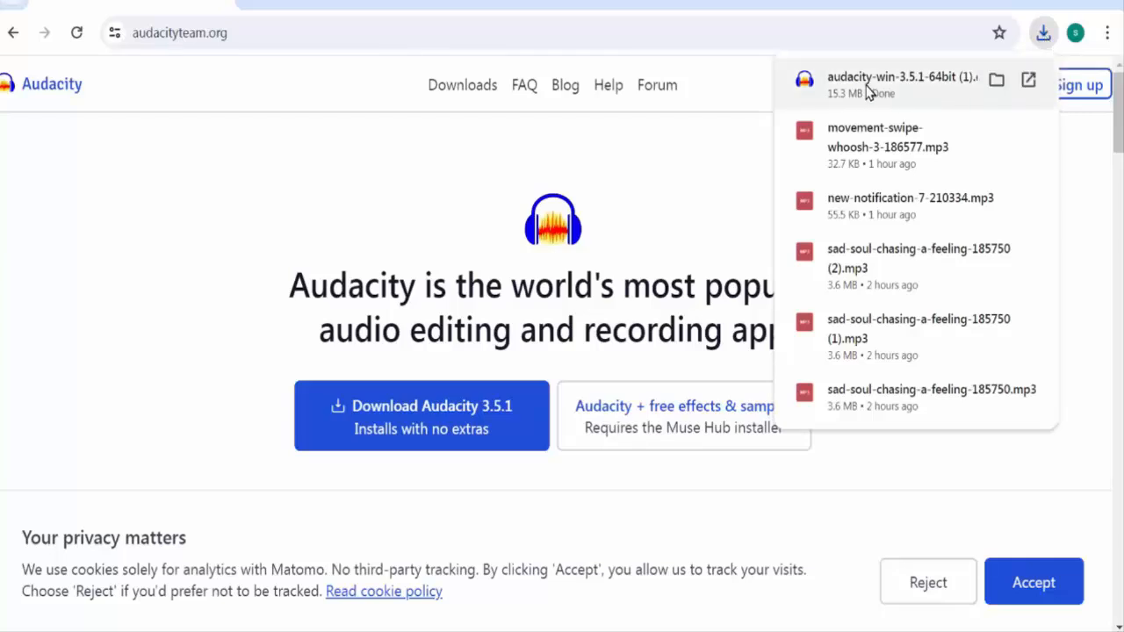
left_click(867, 91)
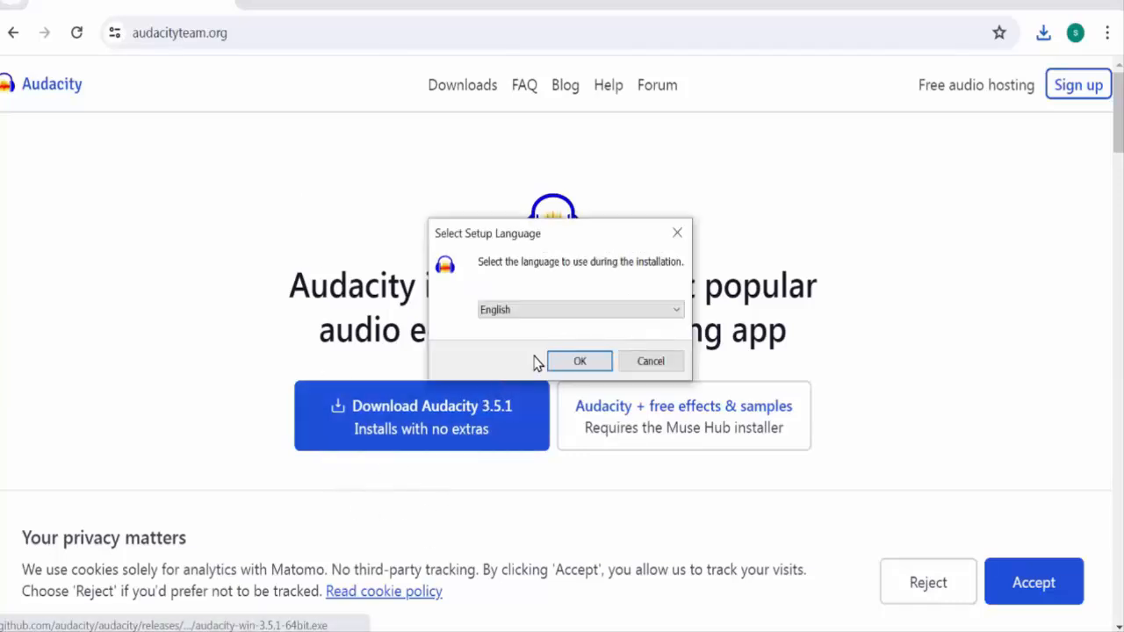
Walk through the Audacity setup in English up to the destination folder choice, and leave the wizard without installing
left_click(580, 364)
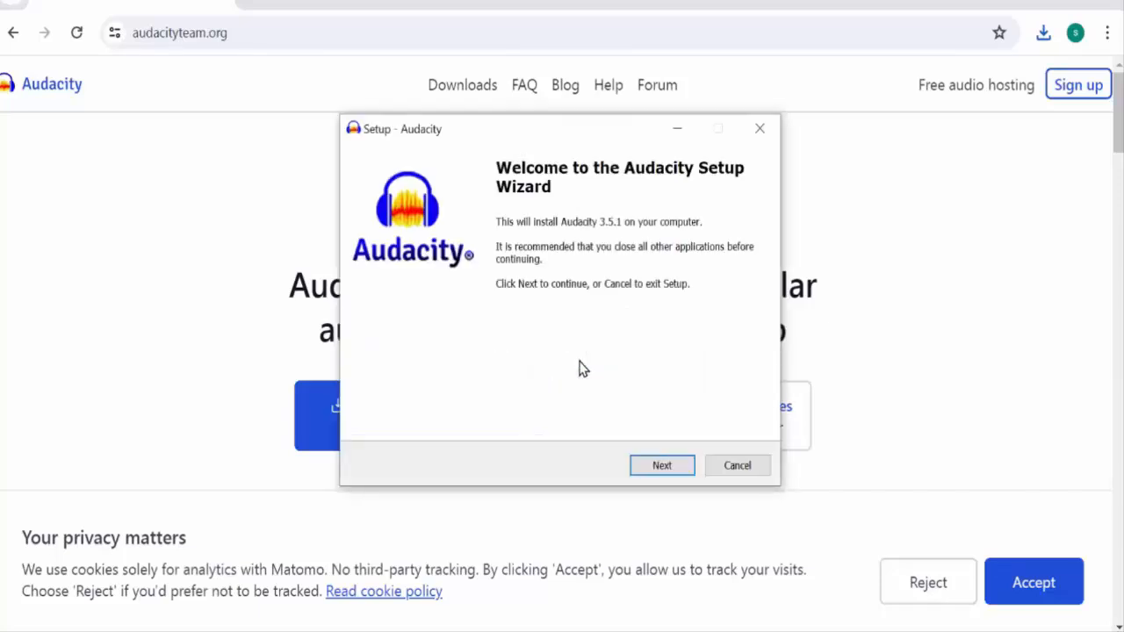
left_click(662, 467)
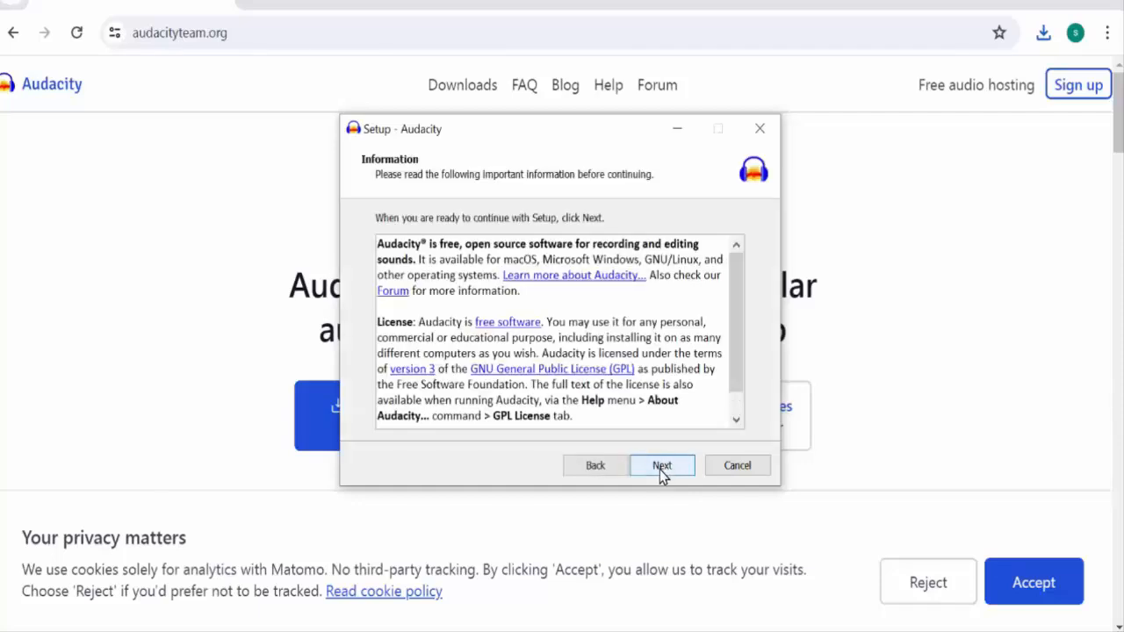
left_click(663, 468)
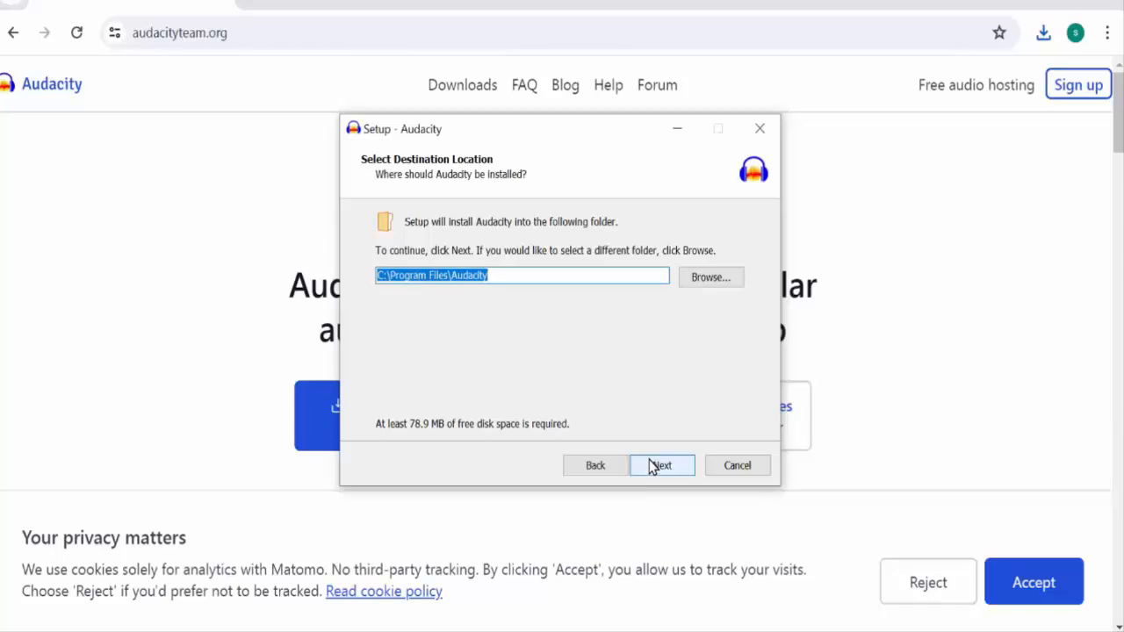
left_click(739, 467)
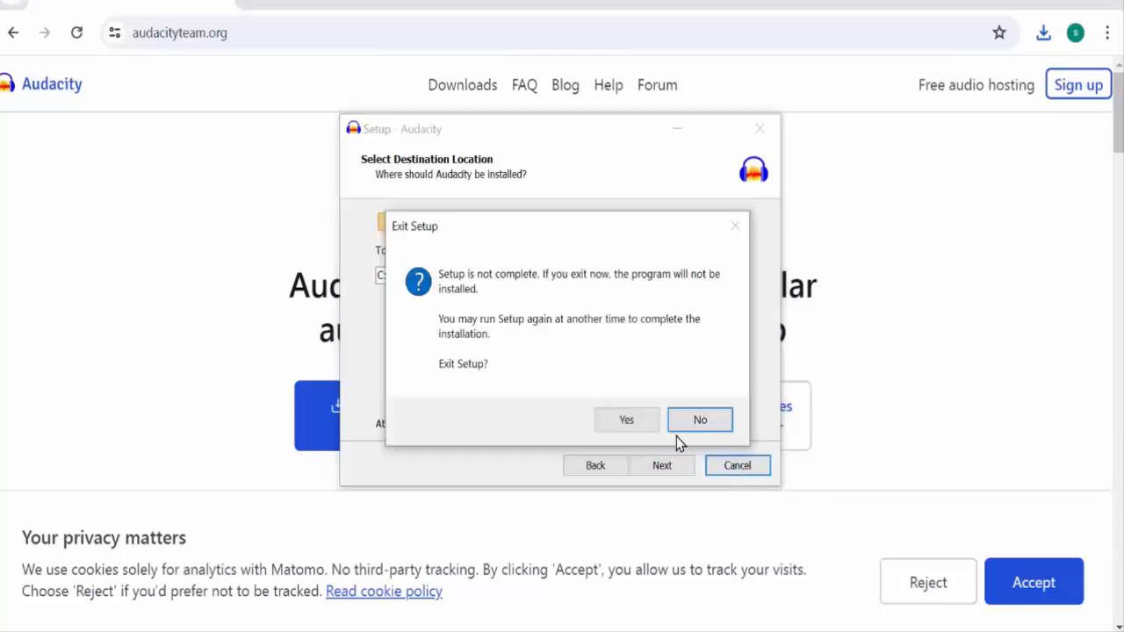
left_click(700, 423)
left_click(758, 128)
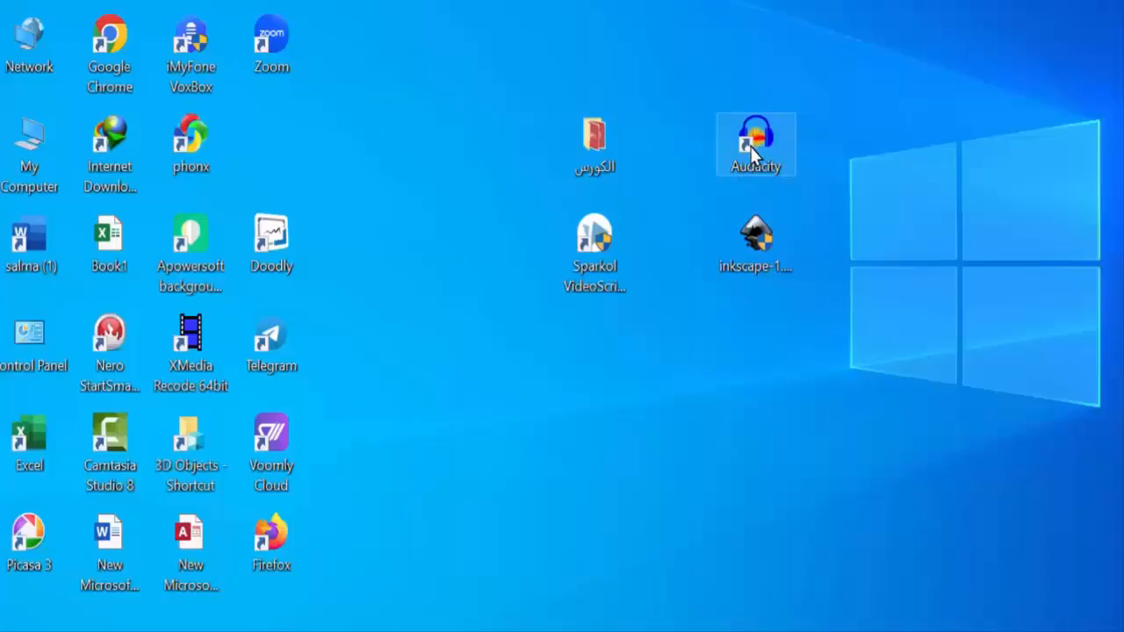
Open Audacity from the desktop, dismiss its welcome window, and record about 20 seconds of narration
double_click(753, 154)
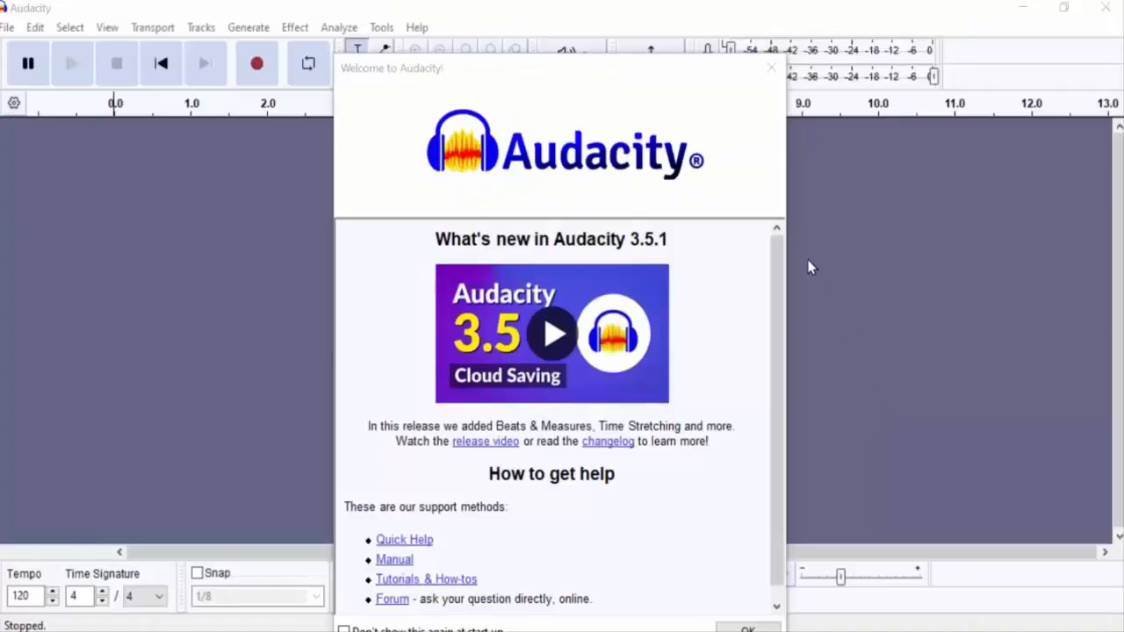
left_click(771, 67)
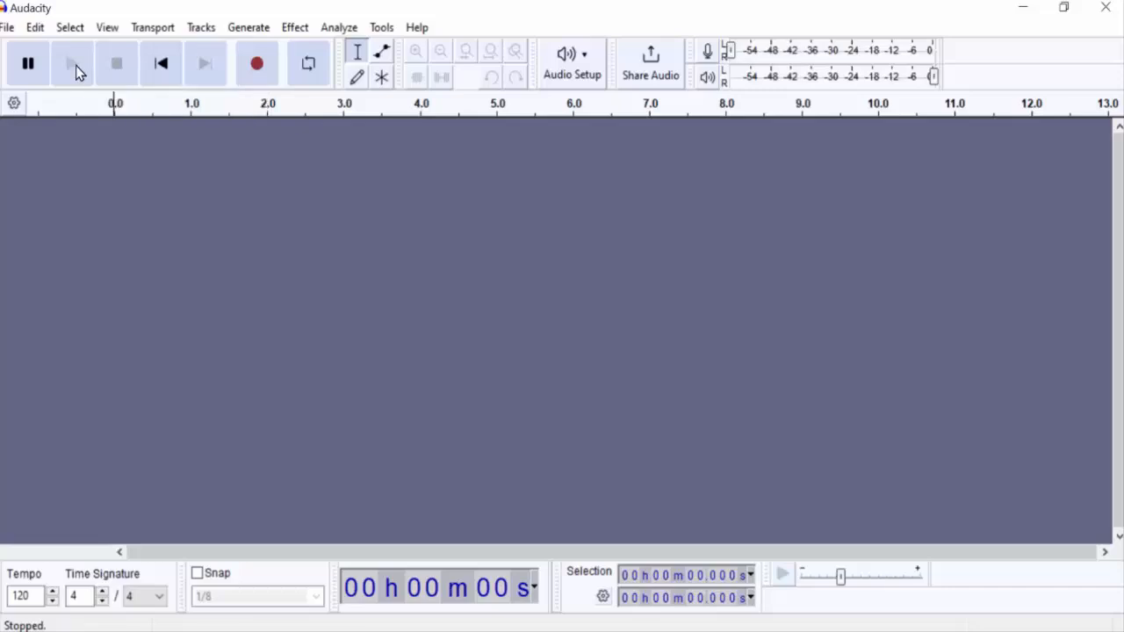
left_click(262, 70)
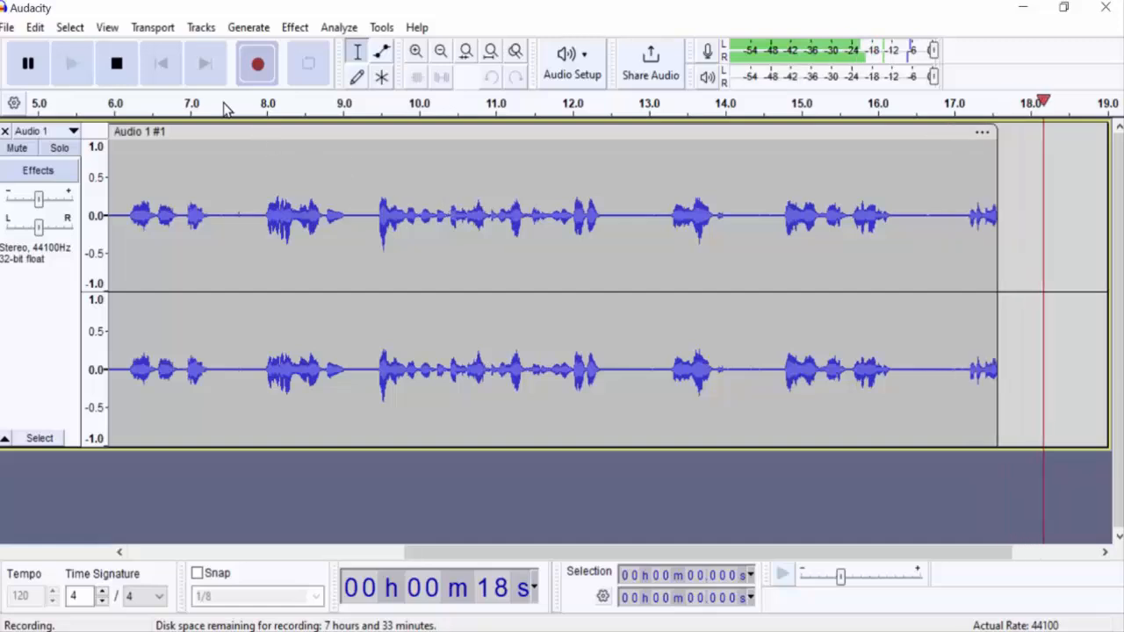
left_click(118, 64)
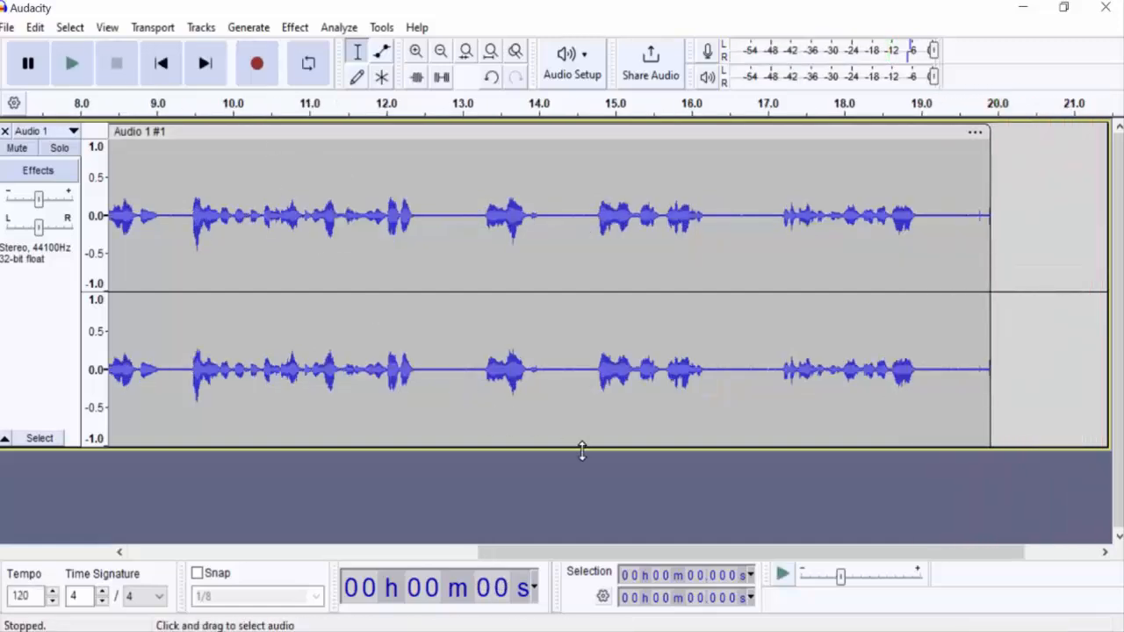
Silence the stretch between about 0.85 and 2.58 seconds near the start of the recording
left_click_drag(595, 560, 213, 556)
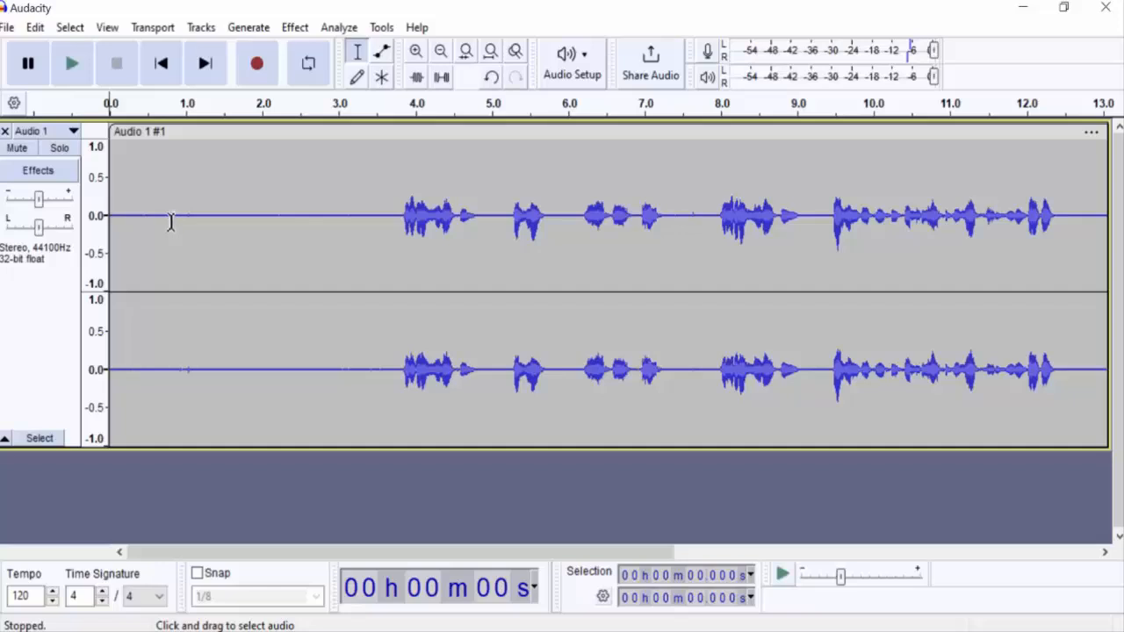
left_click(175, 214)
left_click_drag(178, 213, 300, 239)
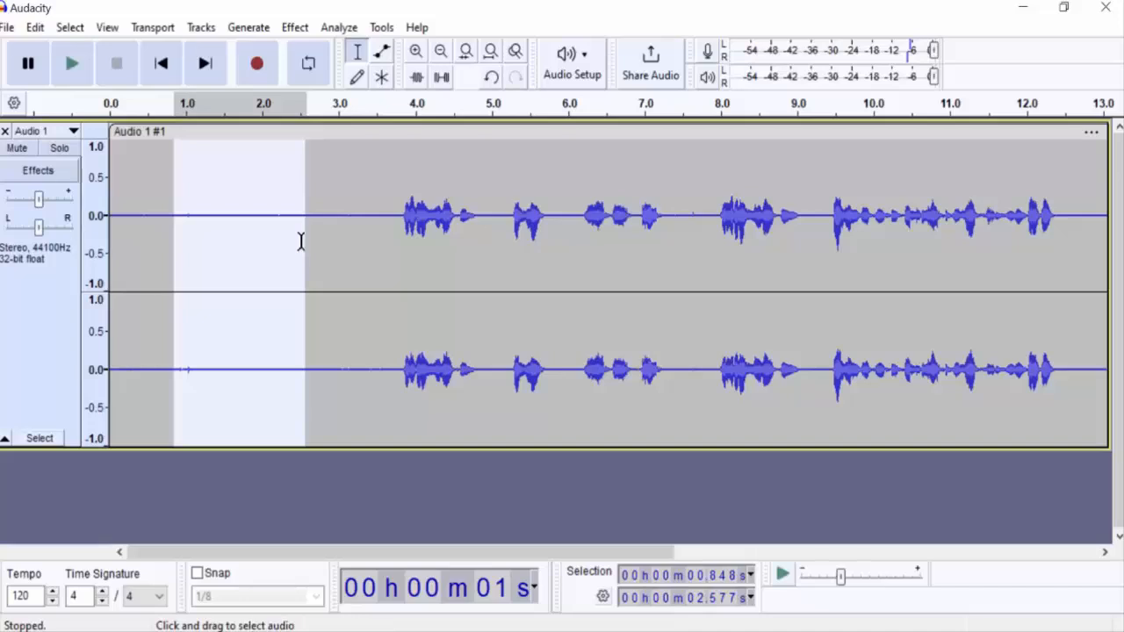
left_click(444, 79)
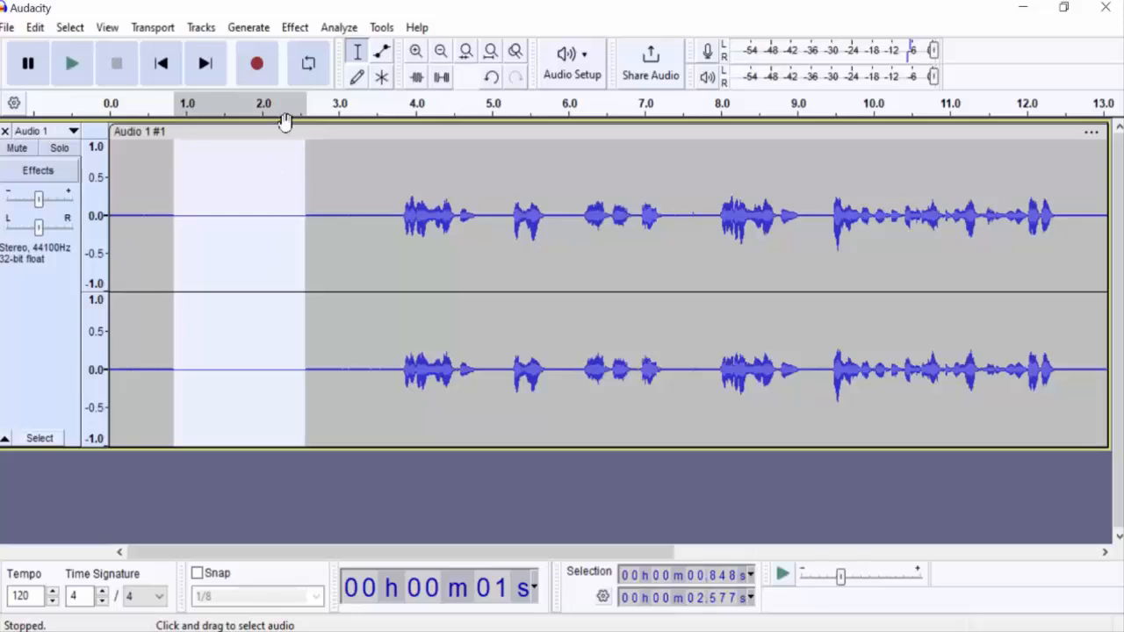
Capture a noise profile from the selected silent stretch with the Noise Reduction effect
left_click(295, 29)
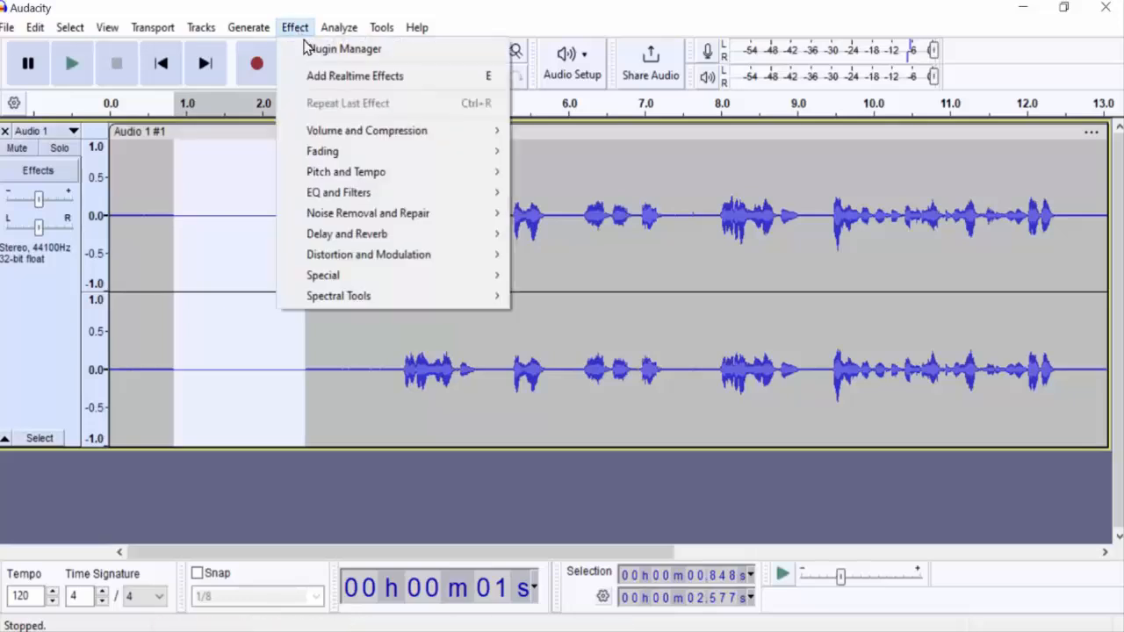
mouse_move(342, 217)
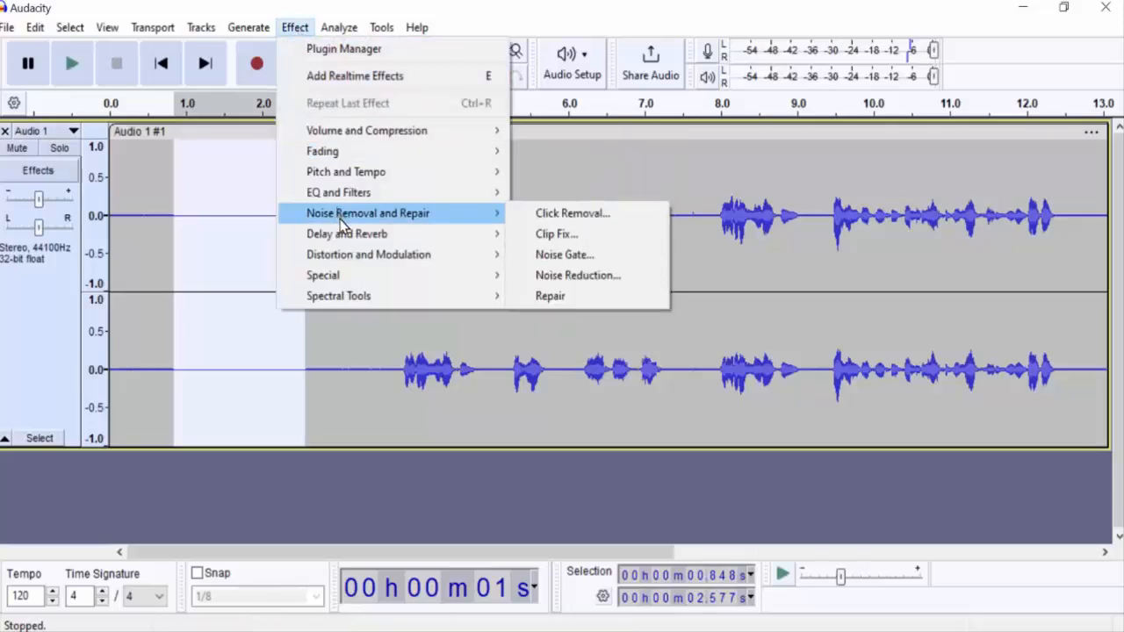
mouse_move(408, 225)
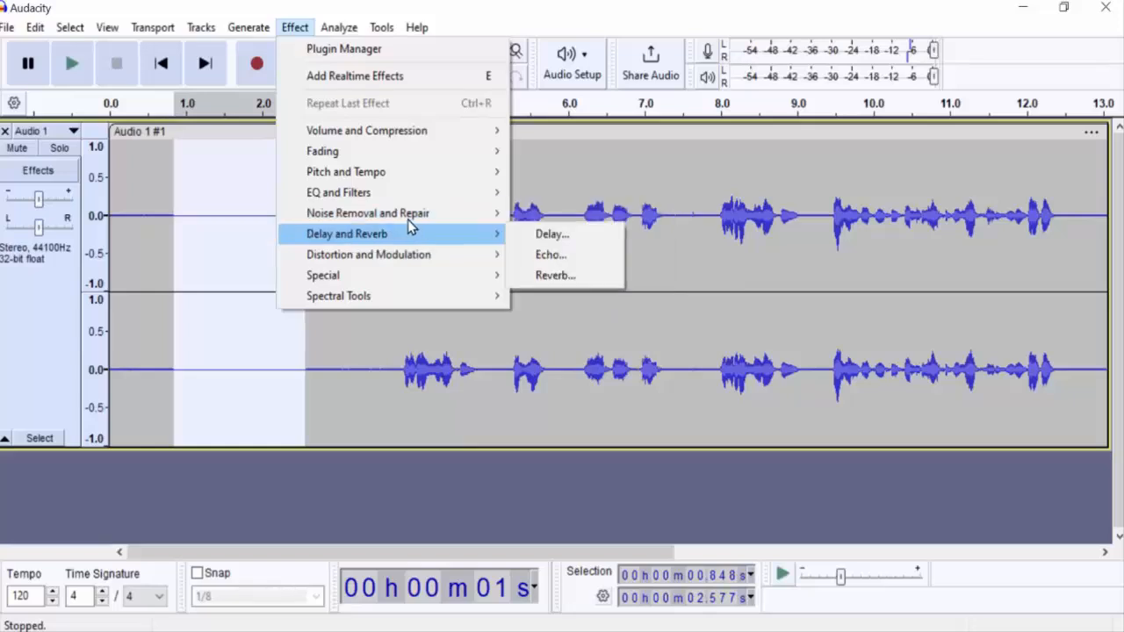
mouse_move(446, 218)
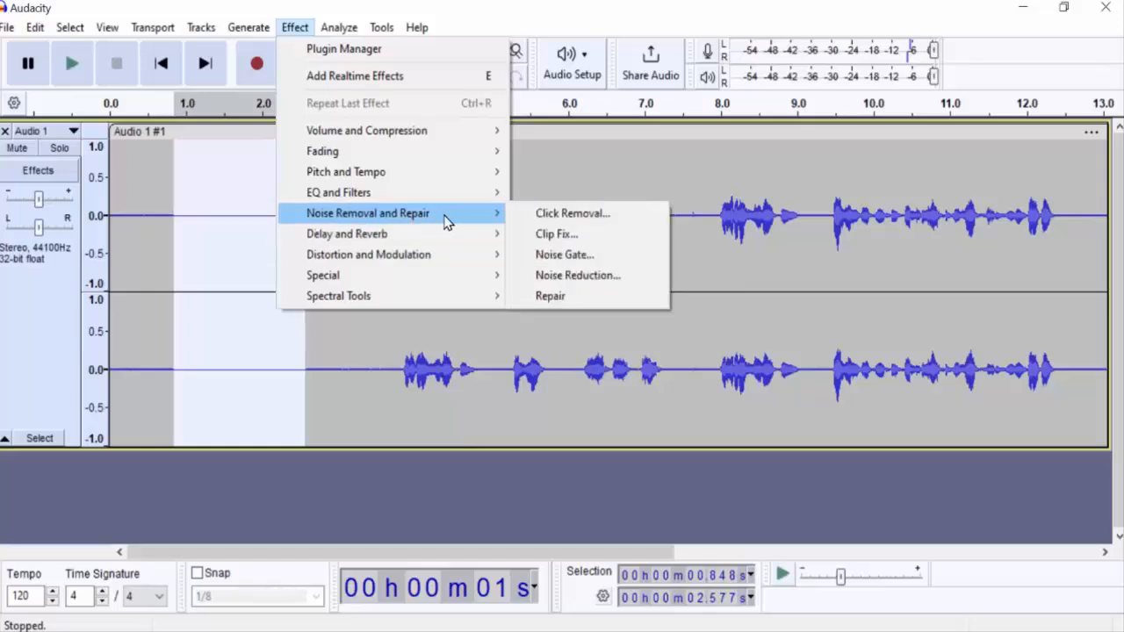
left_click(584, 276)
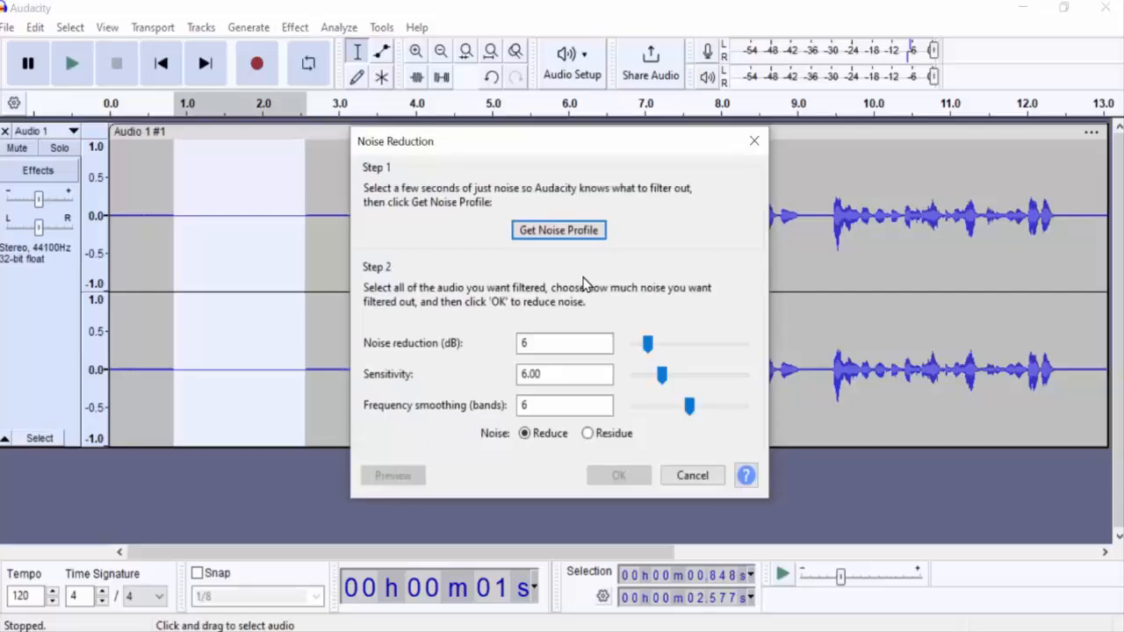
left_click(551, 232)
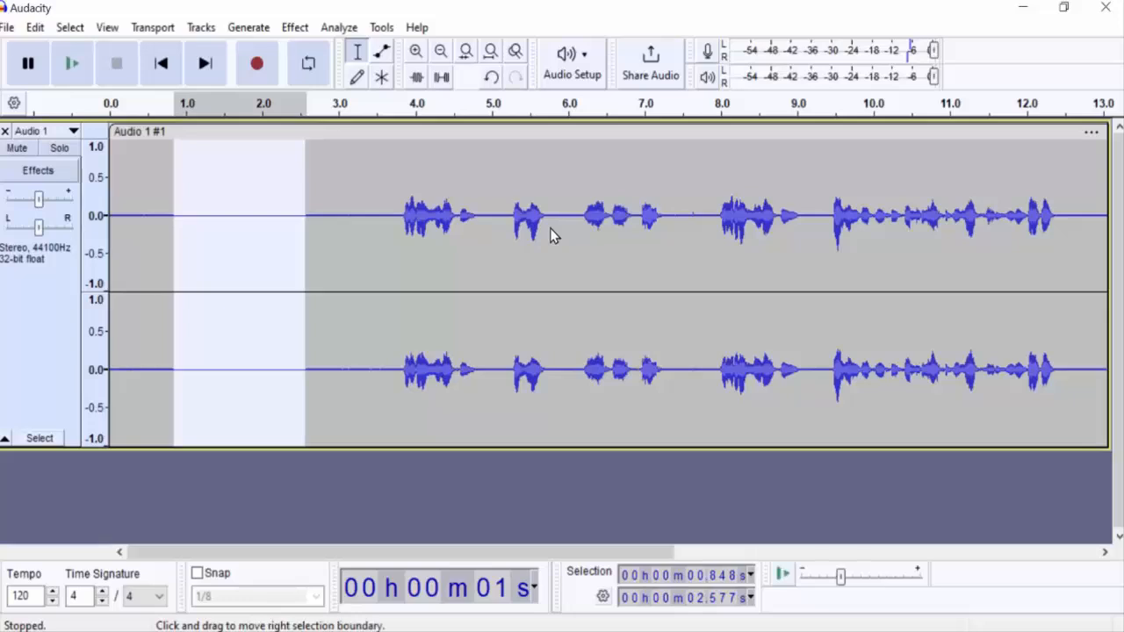
Apply Noise Reduction to the whole recording with 6 dB reduction, sensitivity 6.00 and frequency smoothing of 6 bands
key("ctrl+a")
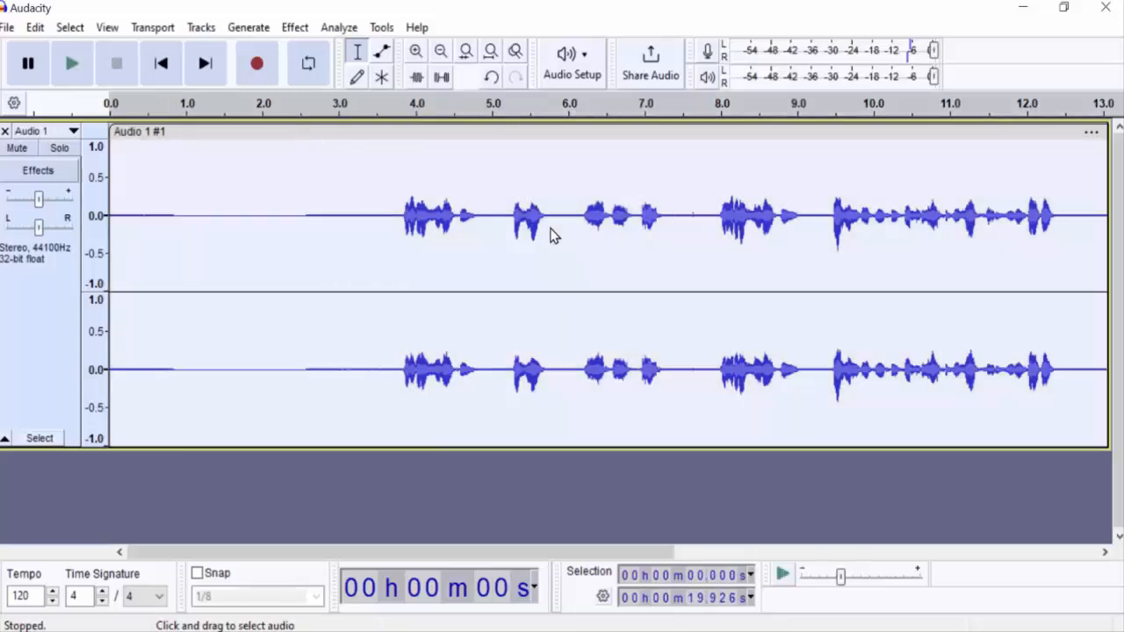
left_click(295, 28)
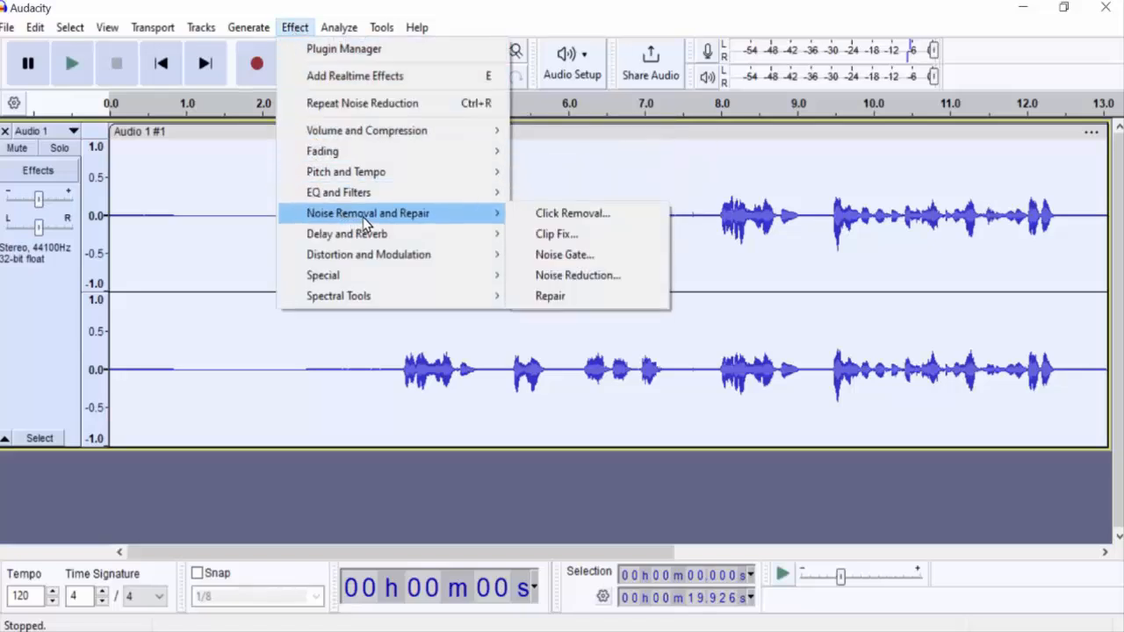
left_click(579, 276)
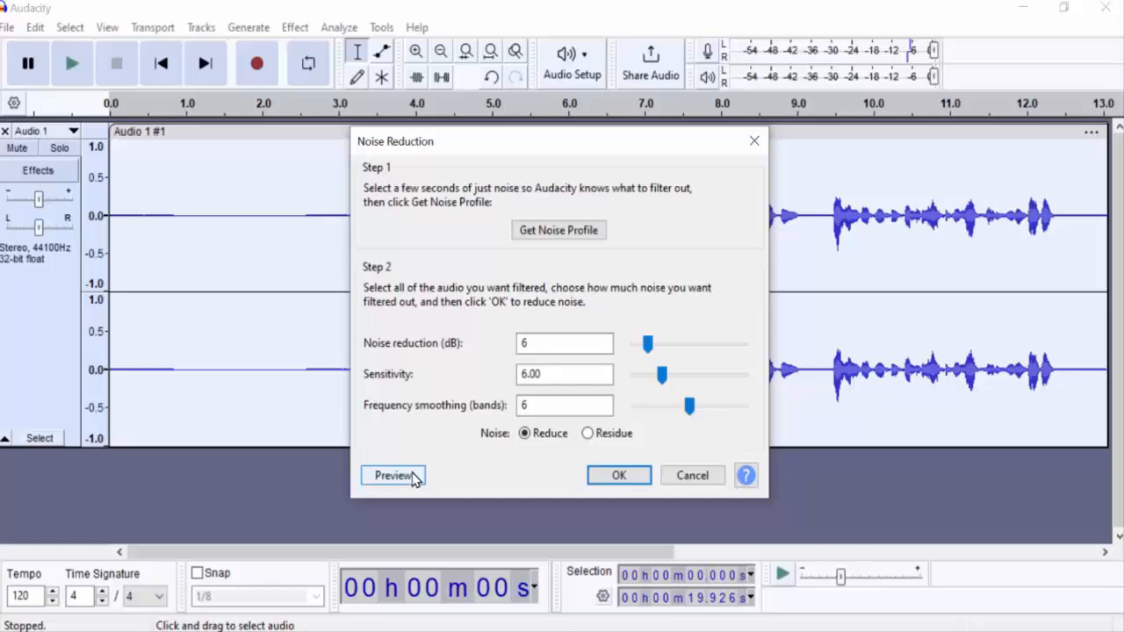
left_click(619, 474)
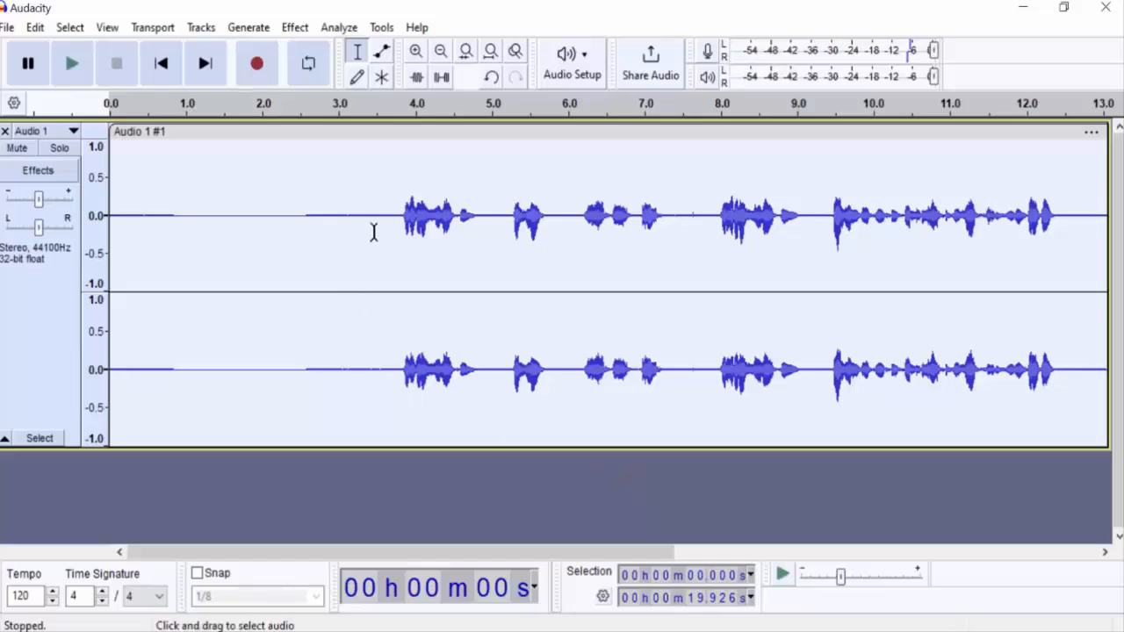
Delete the first 3.1 seconds of the recording, and silence the remaining lead-in up to about 0.77 seconds
left_click_drag(348, 217, 106, 221)
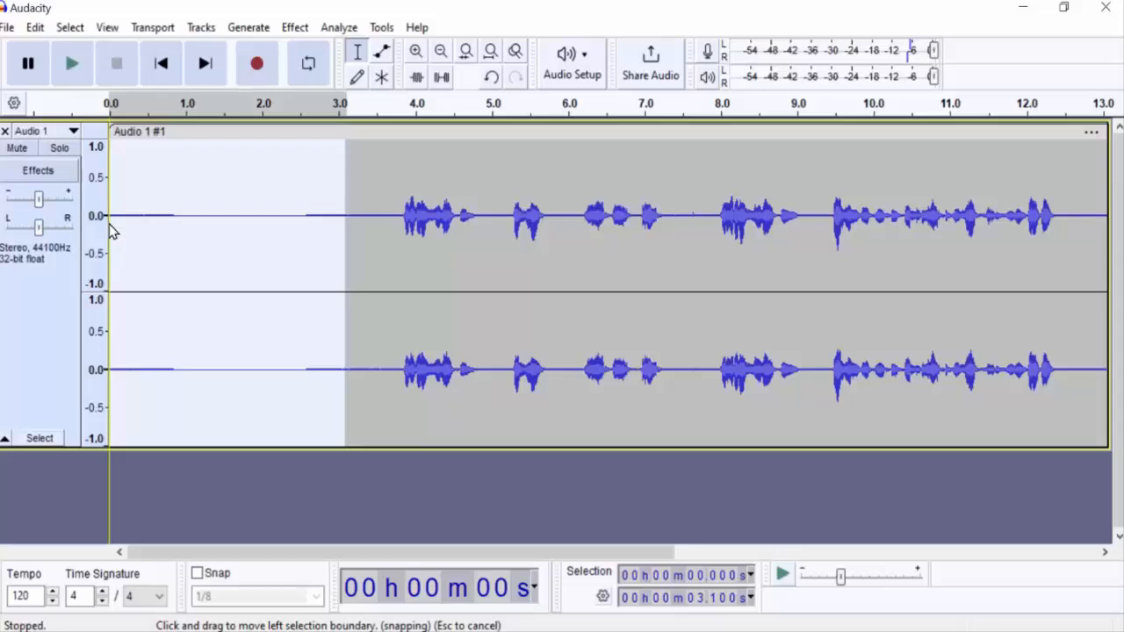
key("Delete")
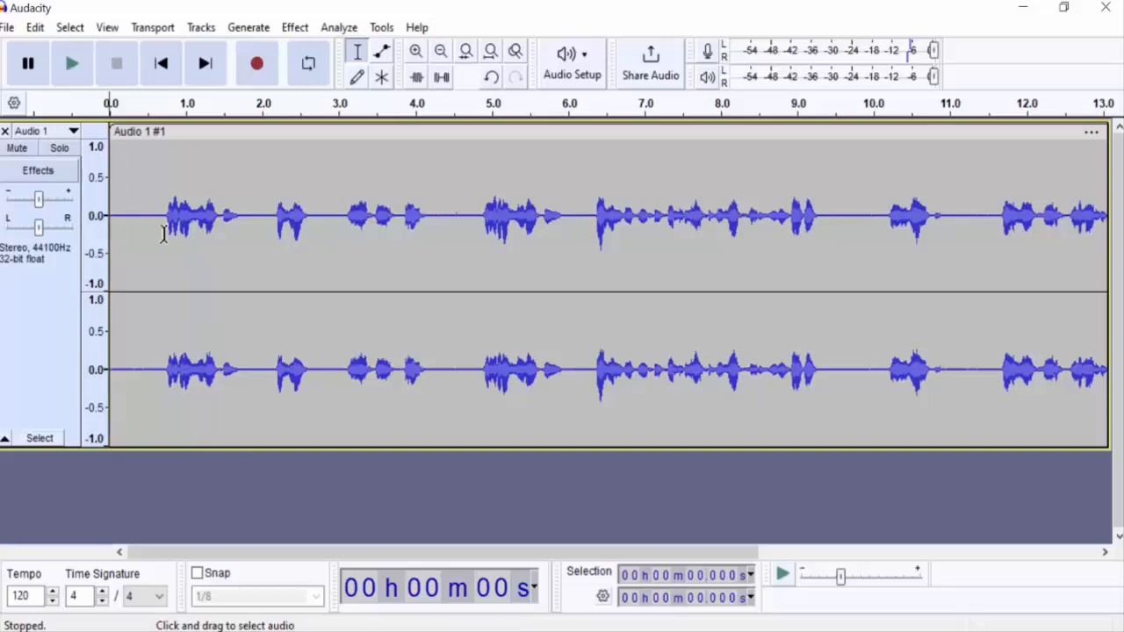
left_click_drag(165, 212, 112, 211)
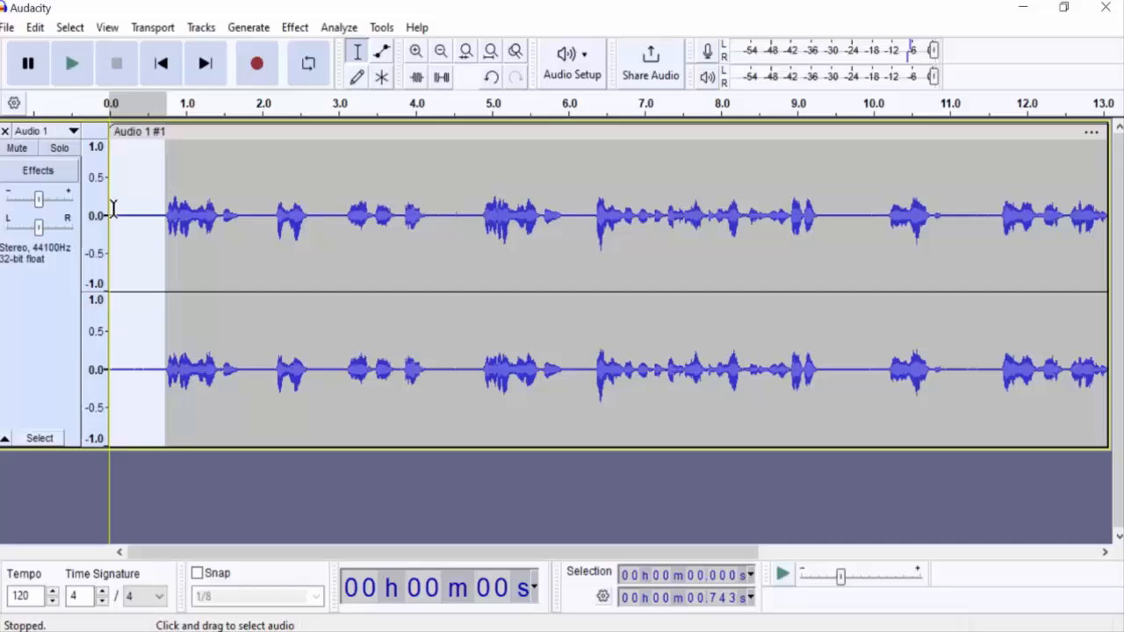
left_click(415, 52)
left_click(416, 53)
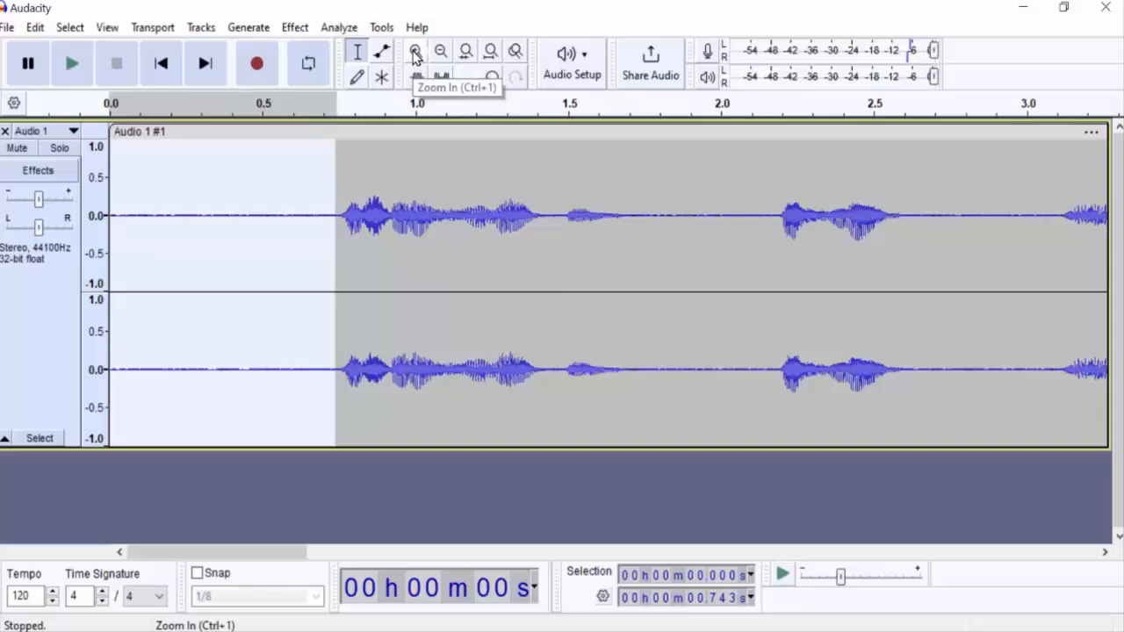
left_click(441, 52)
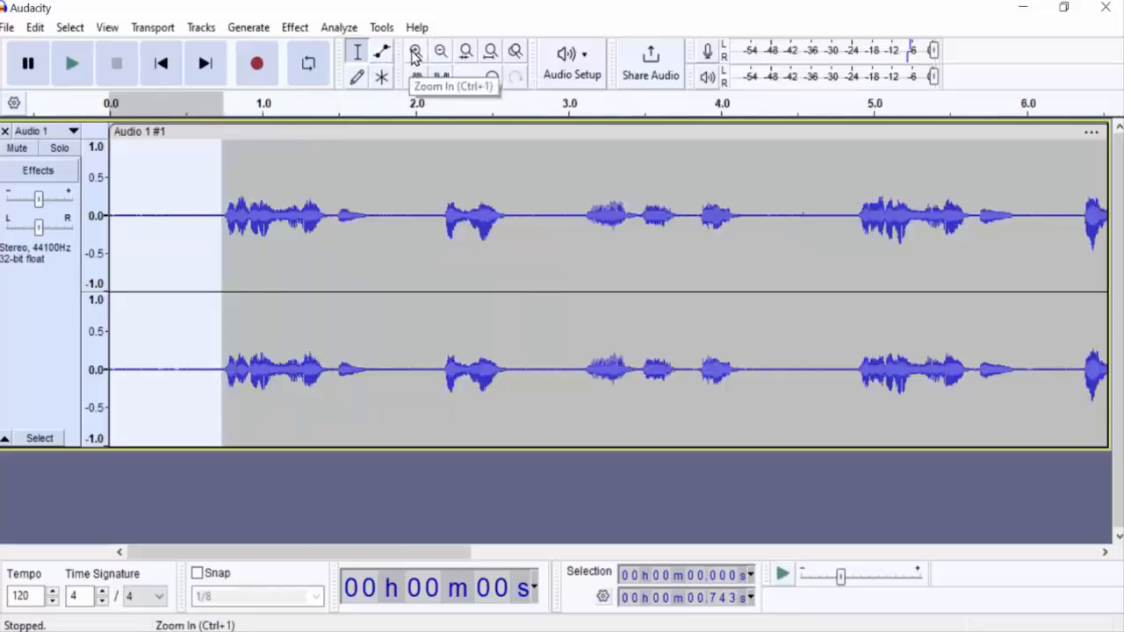
left_click(415, 53)
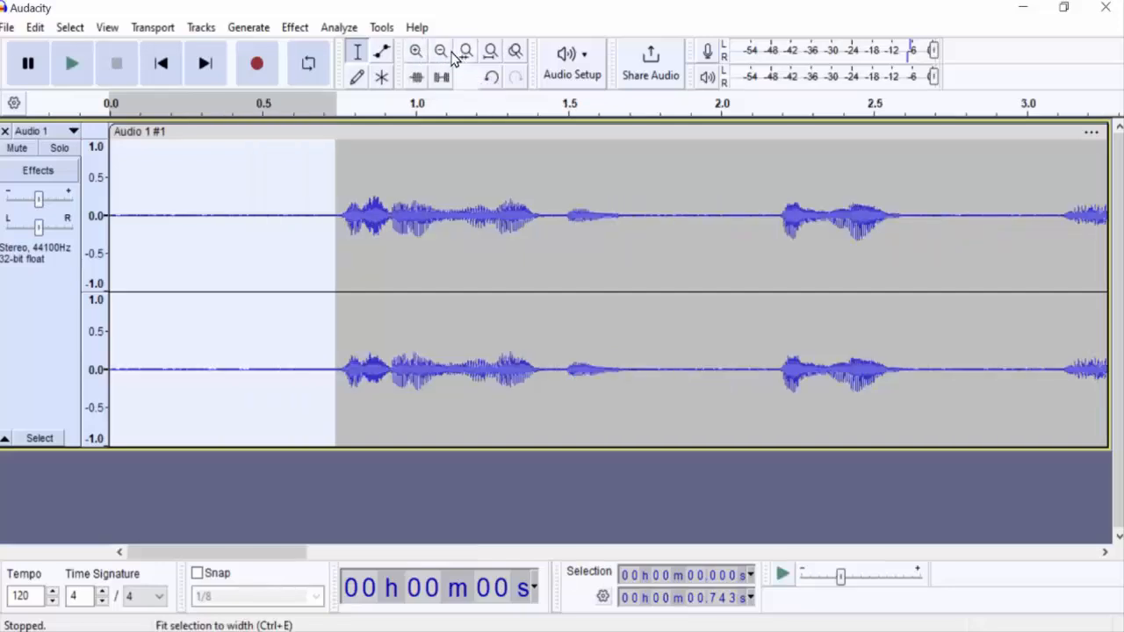
left_click(440, 52)
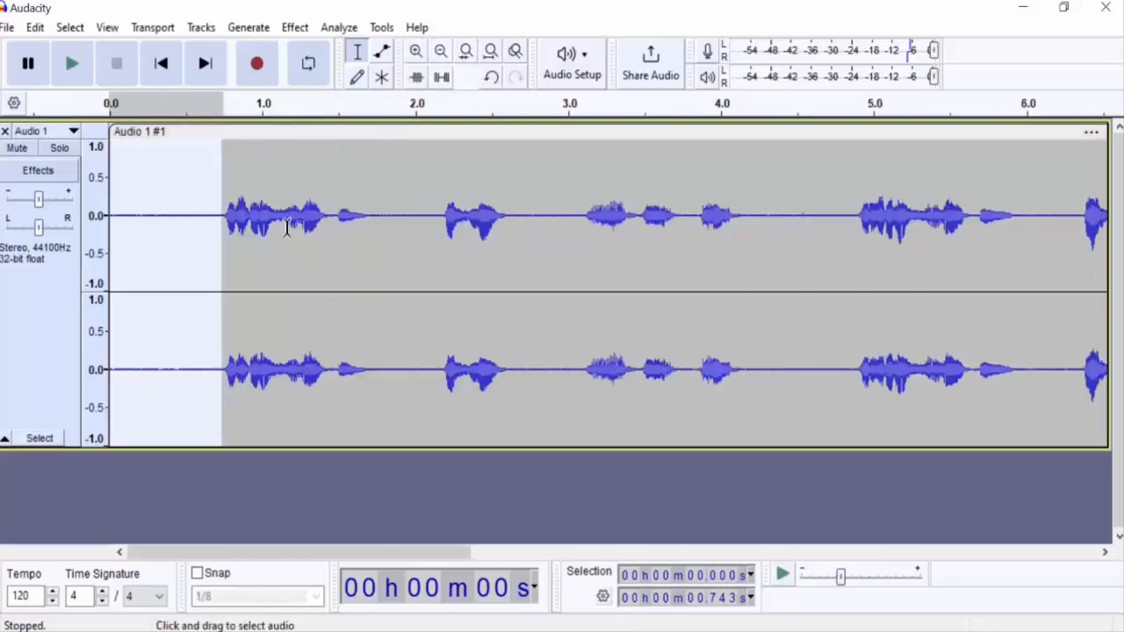
left_click(244, 186)
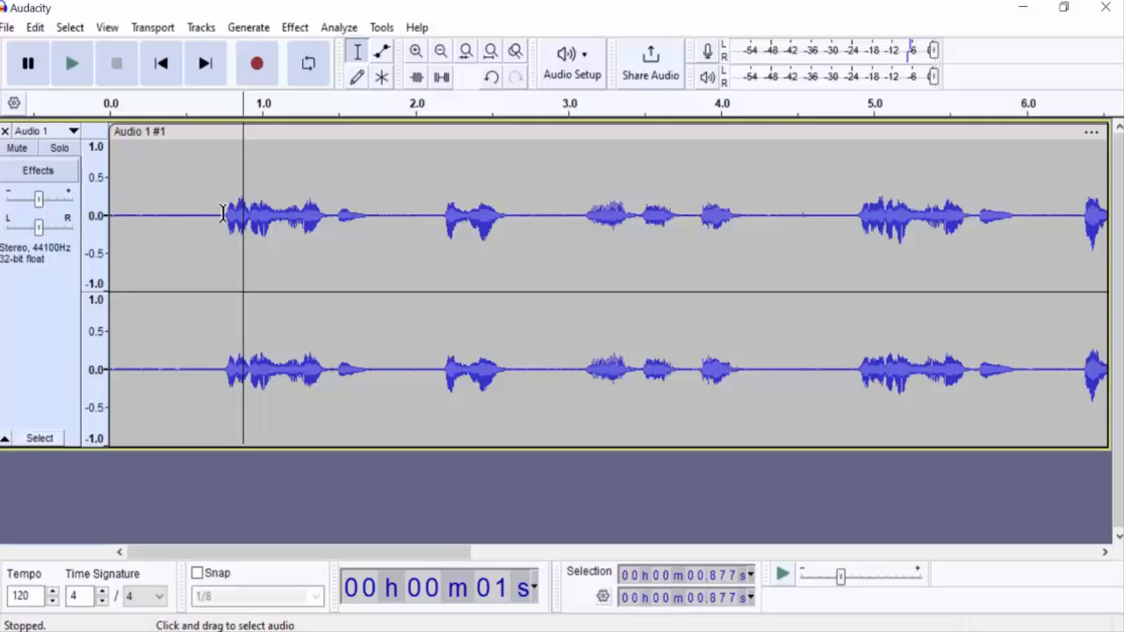
left_click_drag(226, 215, 100, 222)
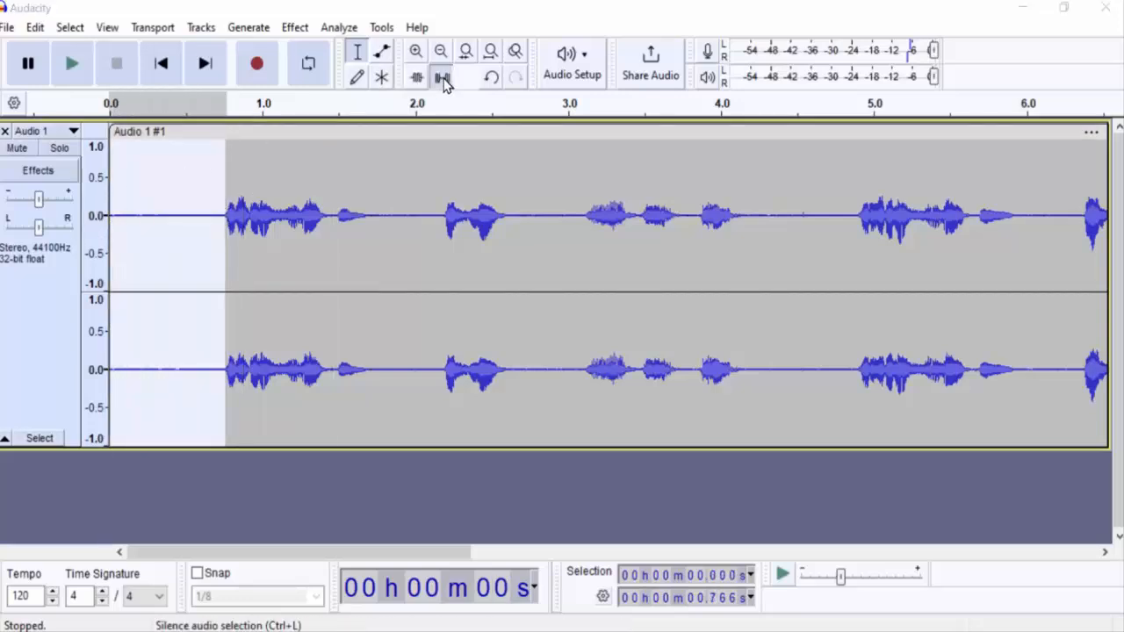
Silence the pauses between about 1.66 and 2.21 seconds and between about 2.60 and 3.13 seconds
left_click(364, 217)
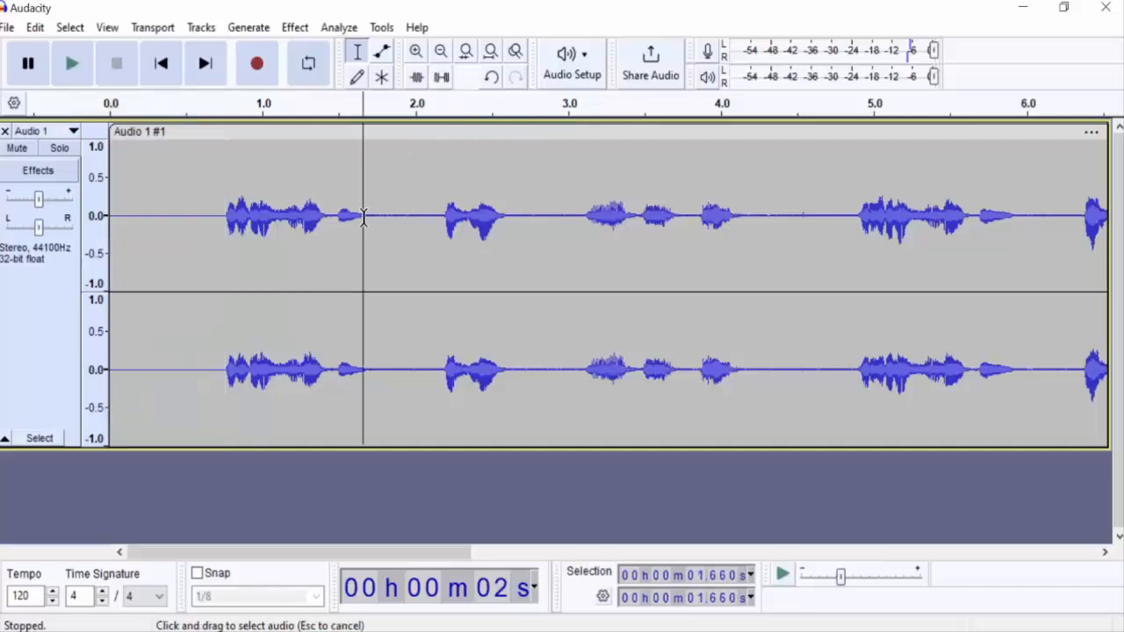
left_click_drag(385, 223, 446, 239)
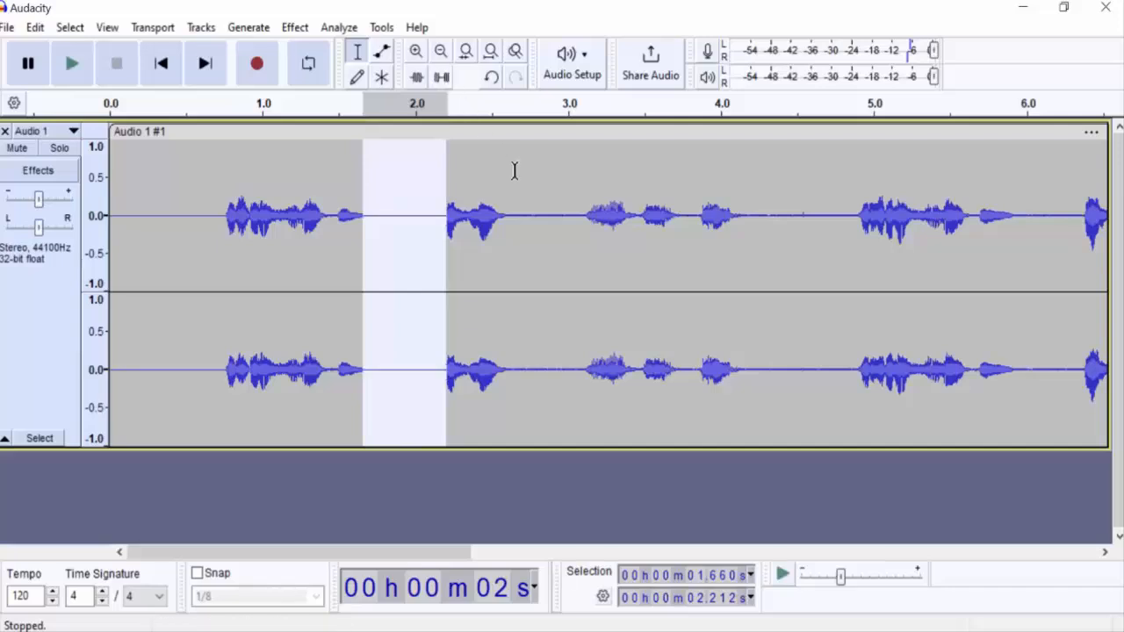
left_click_drag(505, 215, 587, 237)
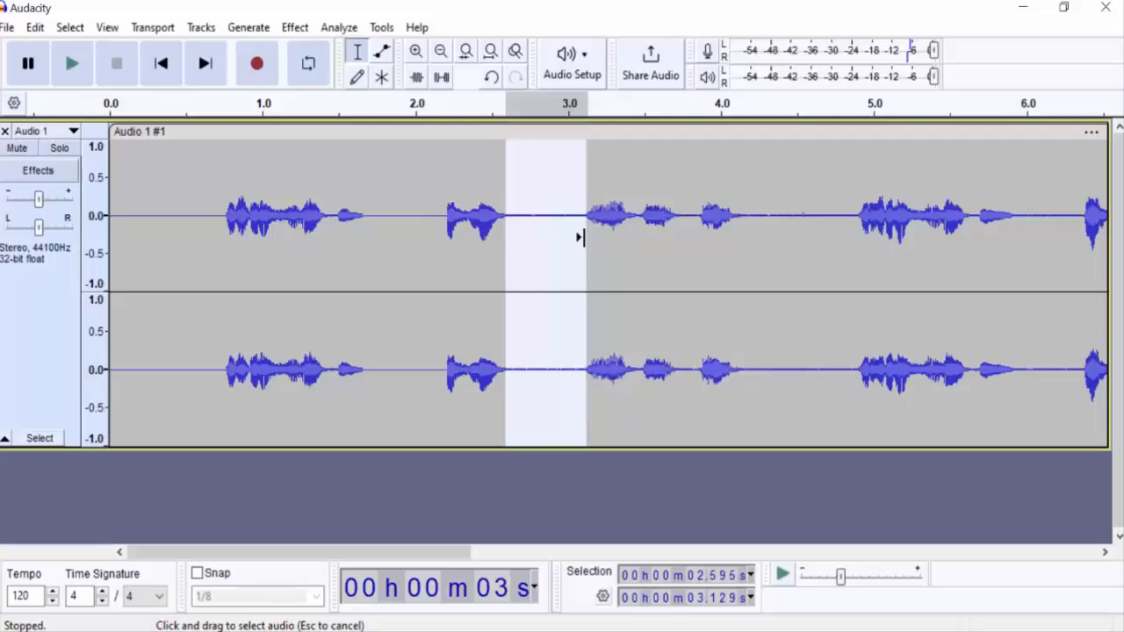
left_click(442, 79)
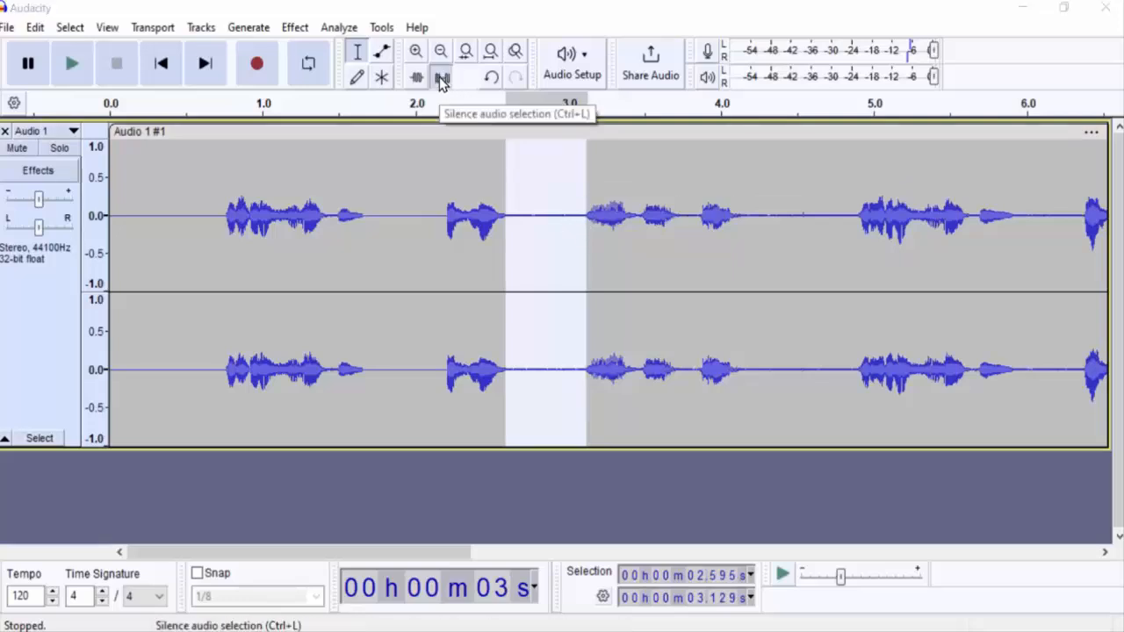
Play back the opening of the narration, and delete the stretch from about 0.51 to 4.9 seconds
left_click(140, 215)
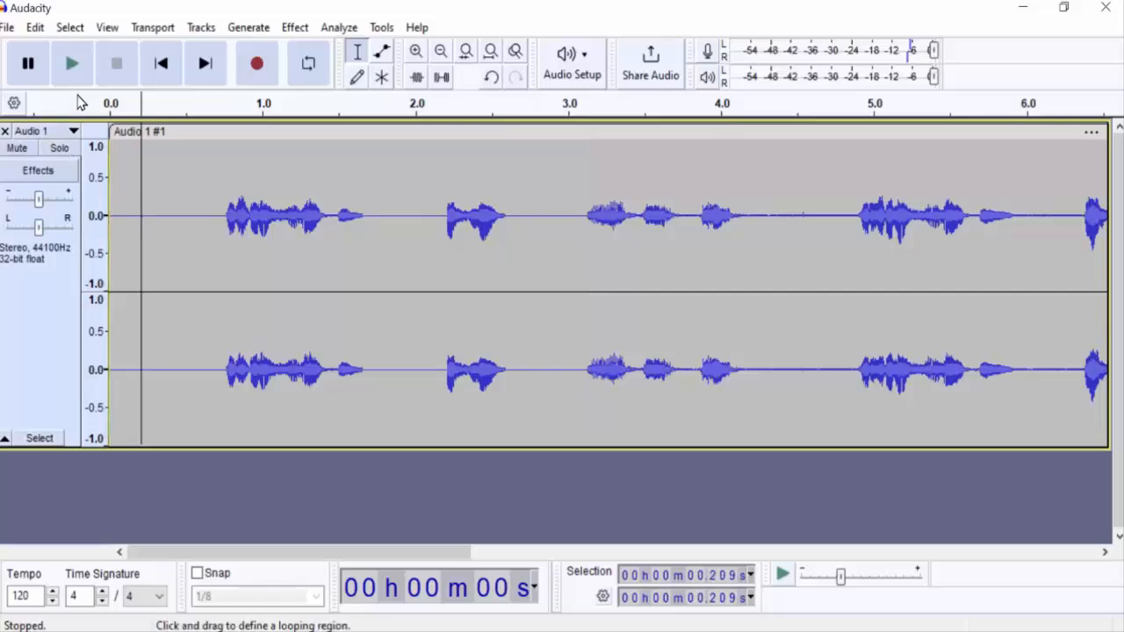
left_click(71, 64)
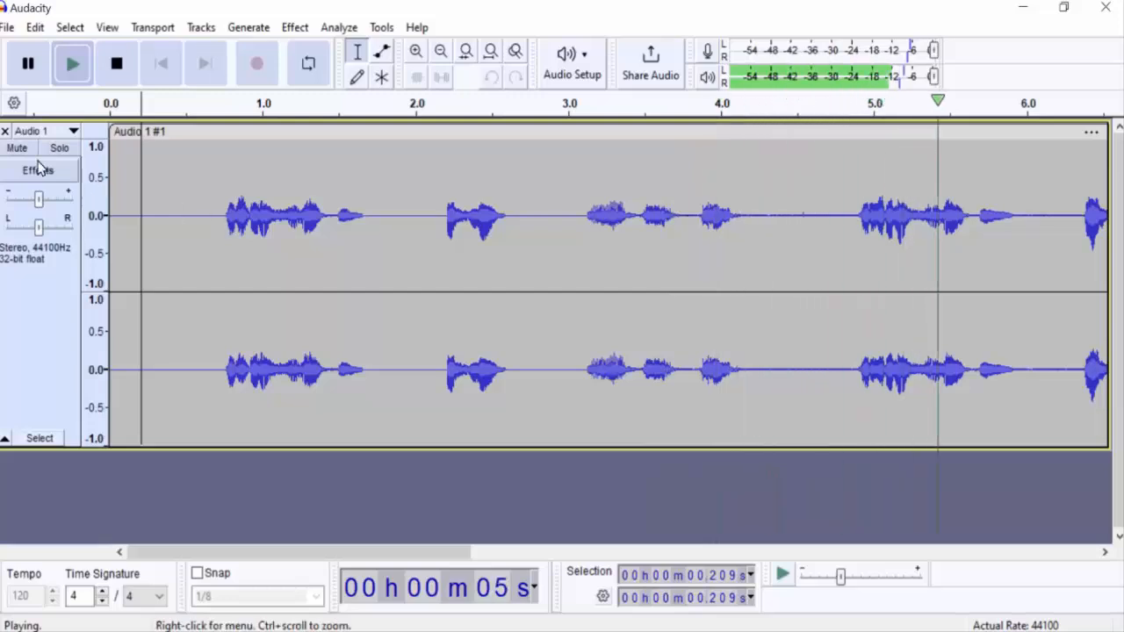
left_click(26, 64)
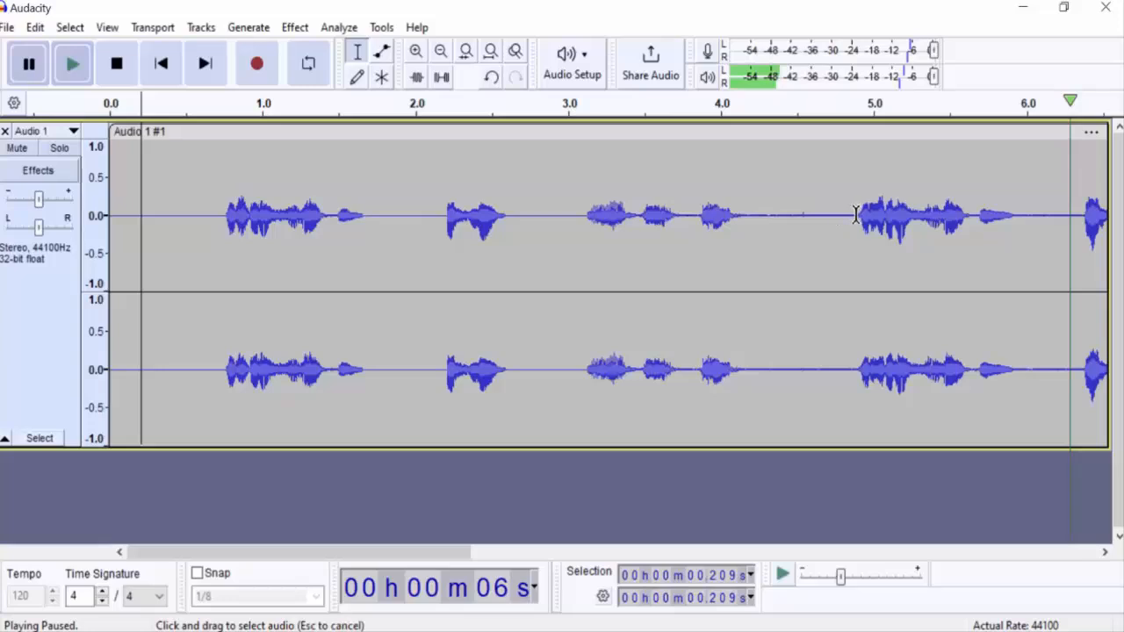
left_click_drag(857, 215, 188, 216)
key("Delete")
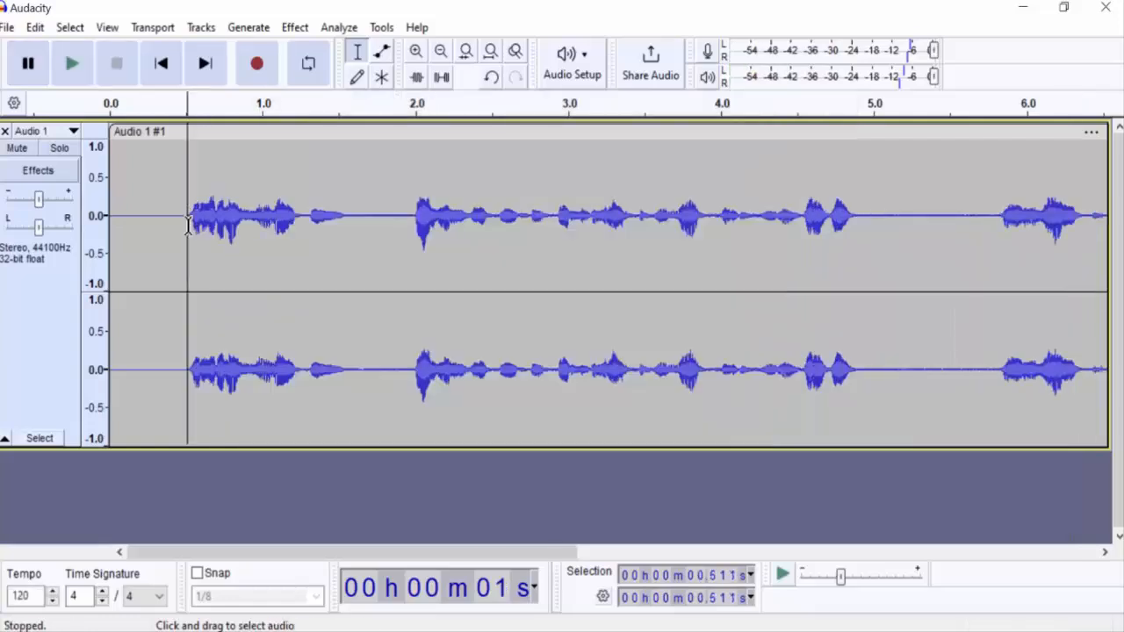
Play the trimmed narration from about 0.26 seconds and pause it a little after 8 seconds
left_click(148, 212)
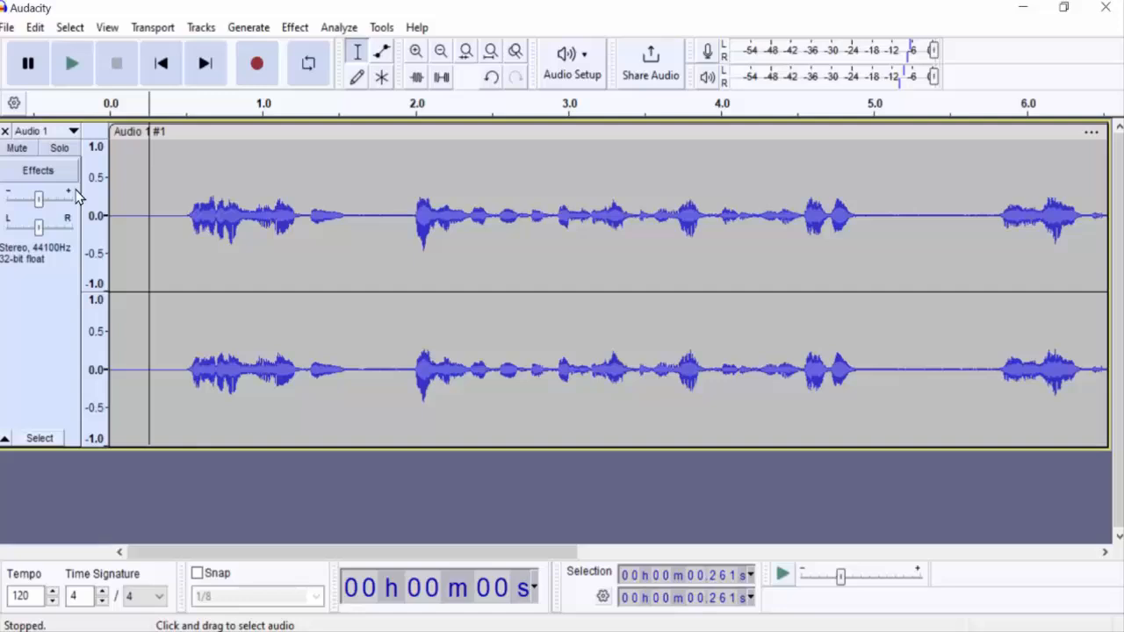
left_click(72, 65)
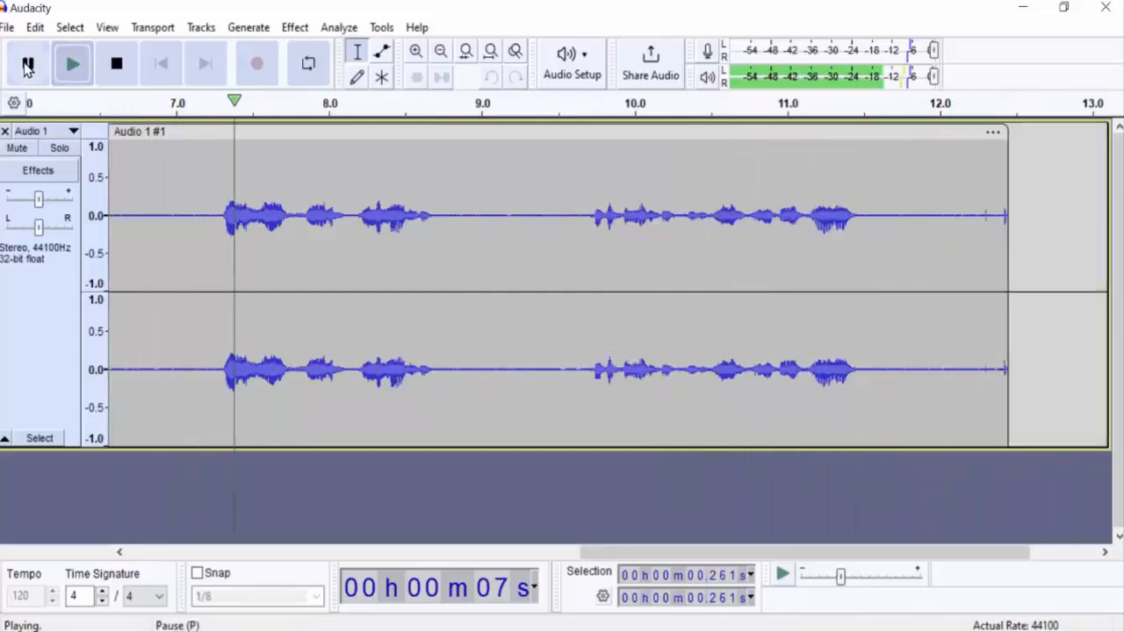
left_click(27, 64)
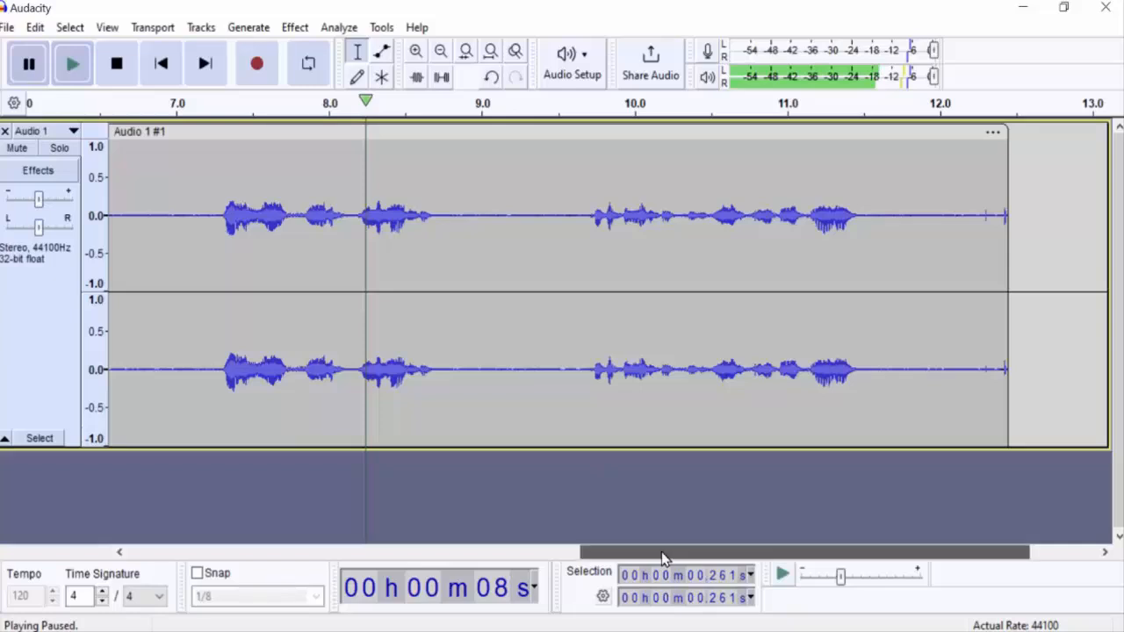
Silence the pauses between about 1.54 and 2.00 seconds and between about 4.88 and 5.83 seconds
left_click_drag(661, 552, 182, 466)
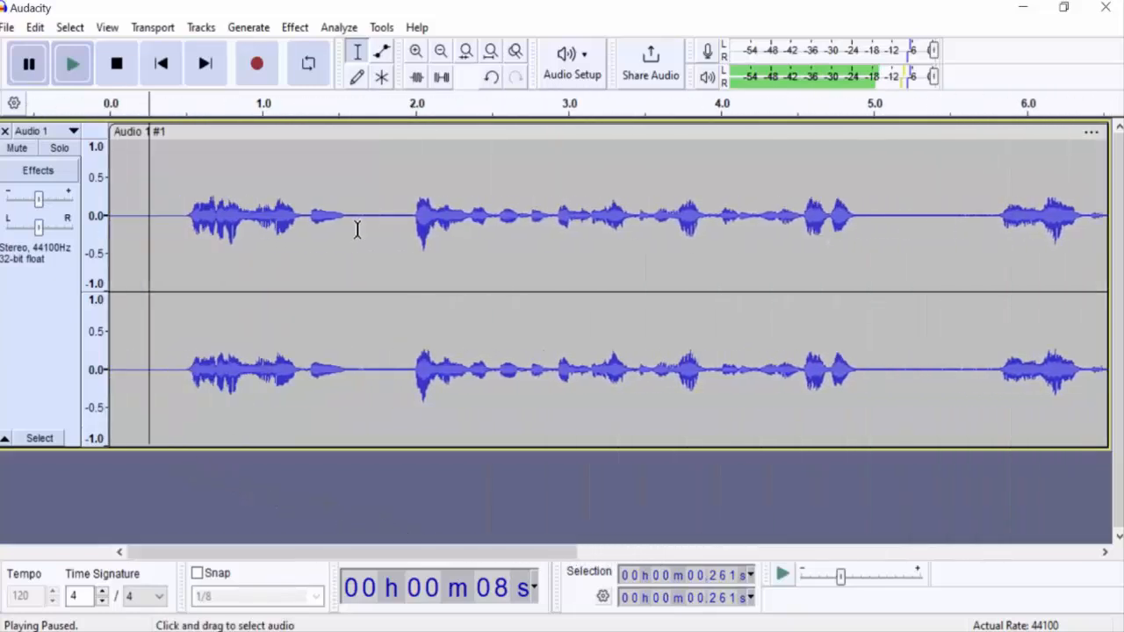
left_click_drag(343, 218, 417, 247)
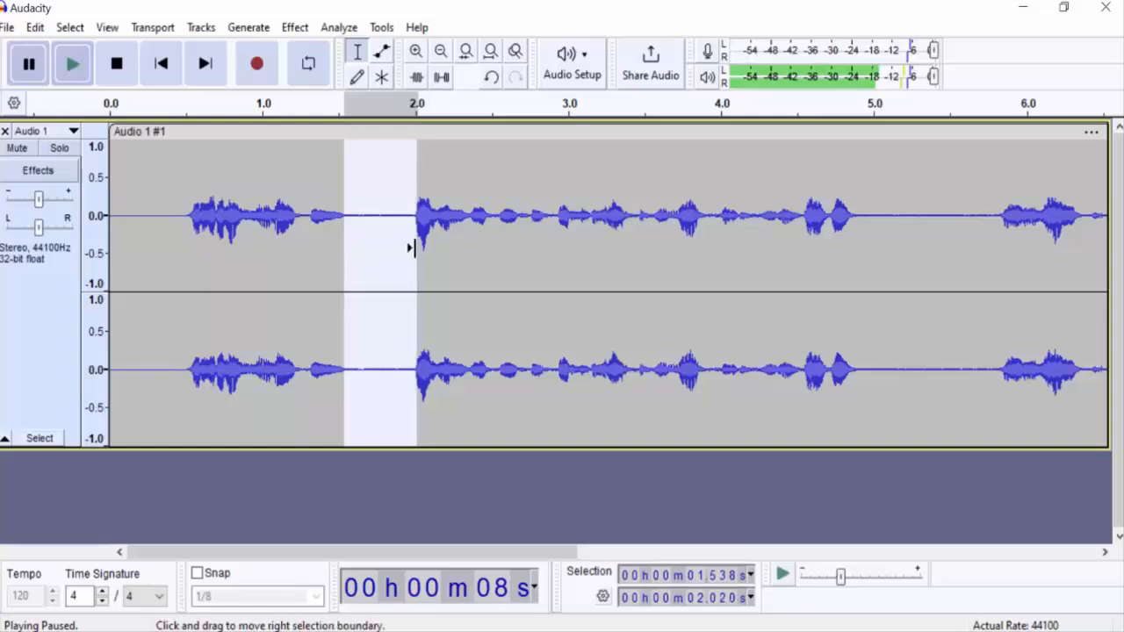
left_click(339, 217)
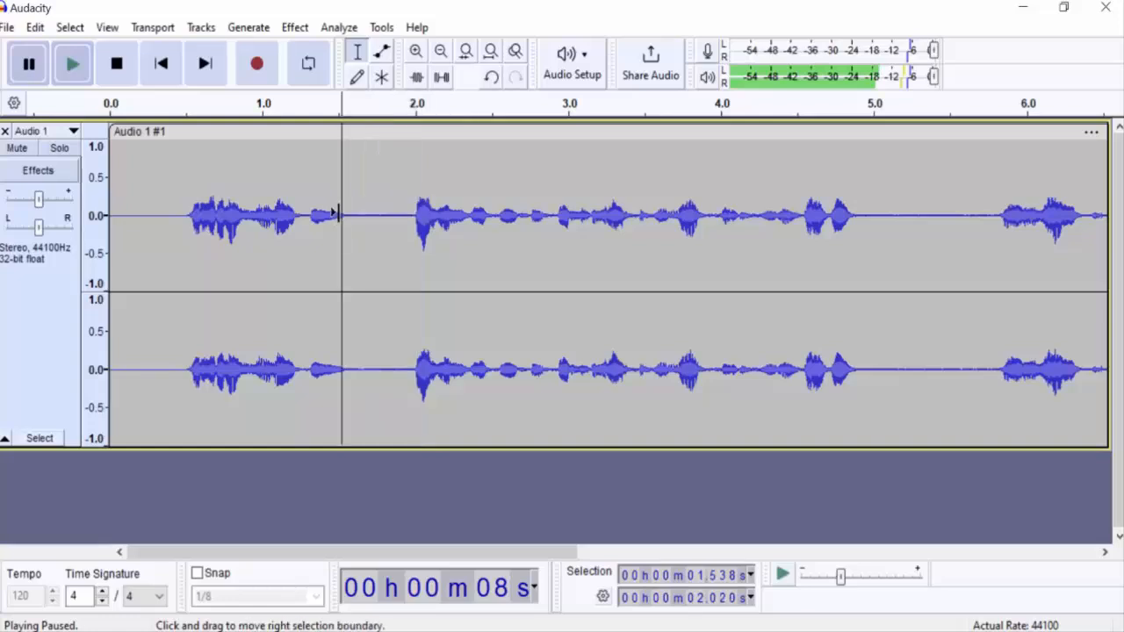
left_click_drag(344, 215, 412, 251)
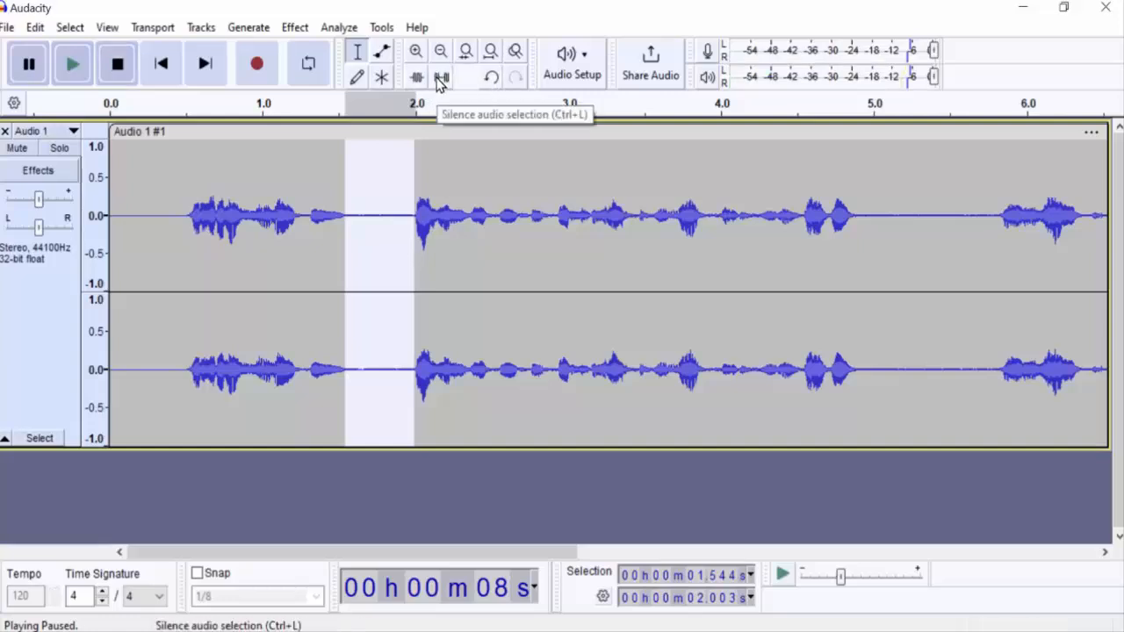
left_click(441, 79)
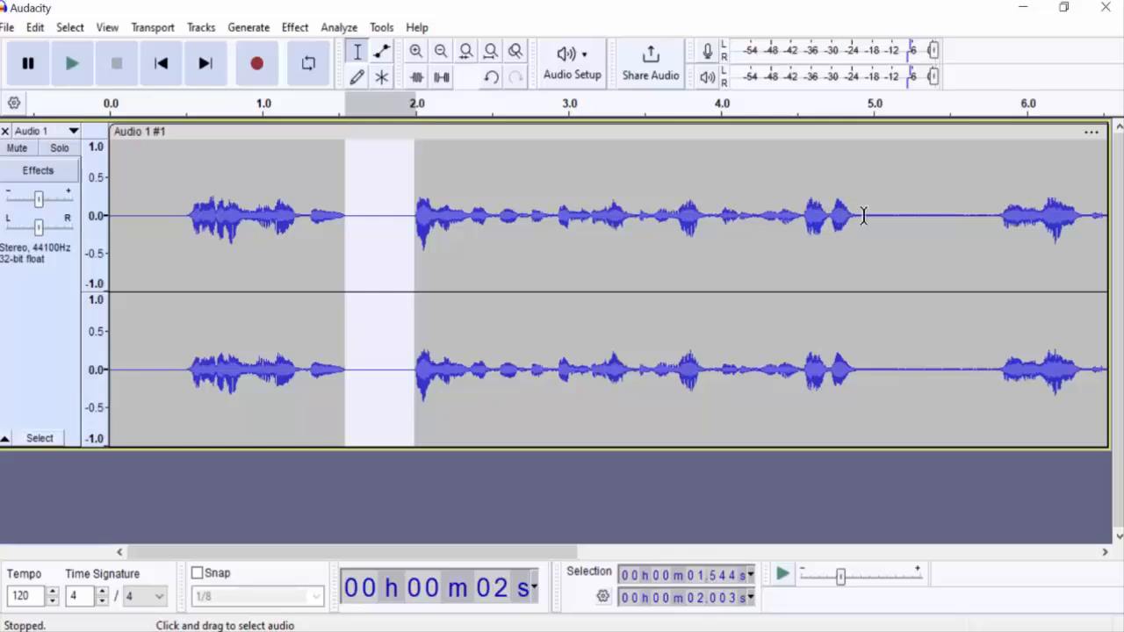
left_click_drag(854, 214, 998, 230)
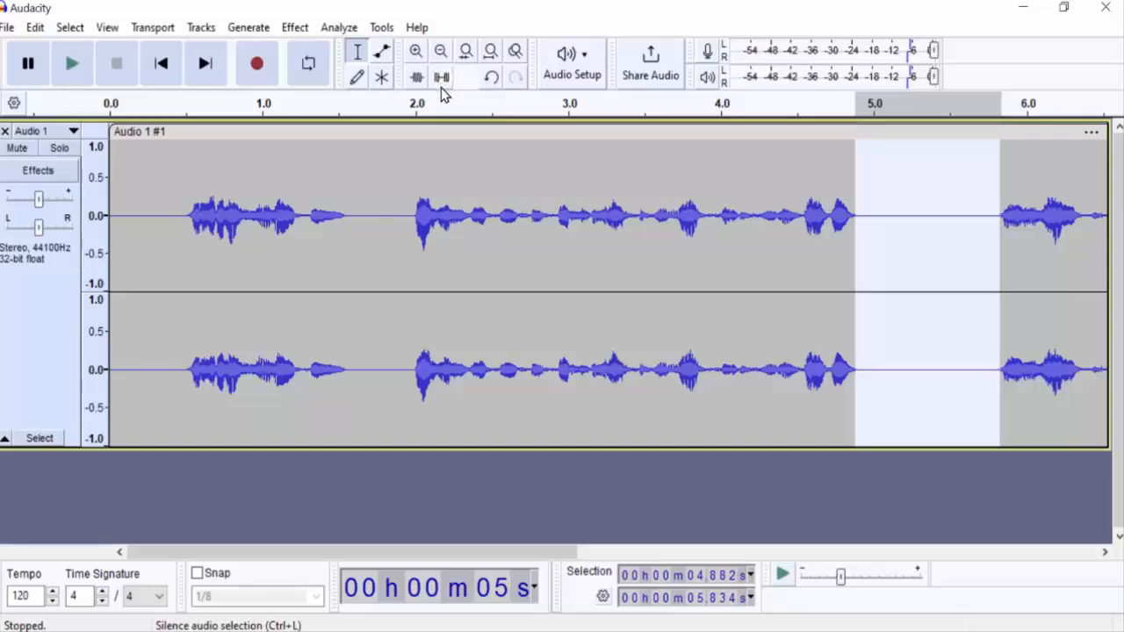
Listen to the edited narration from about 0.31 seconds and pause it at about 6 seconds
left_click(156, 210)
left_click(71, 66)
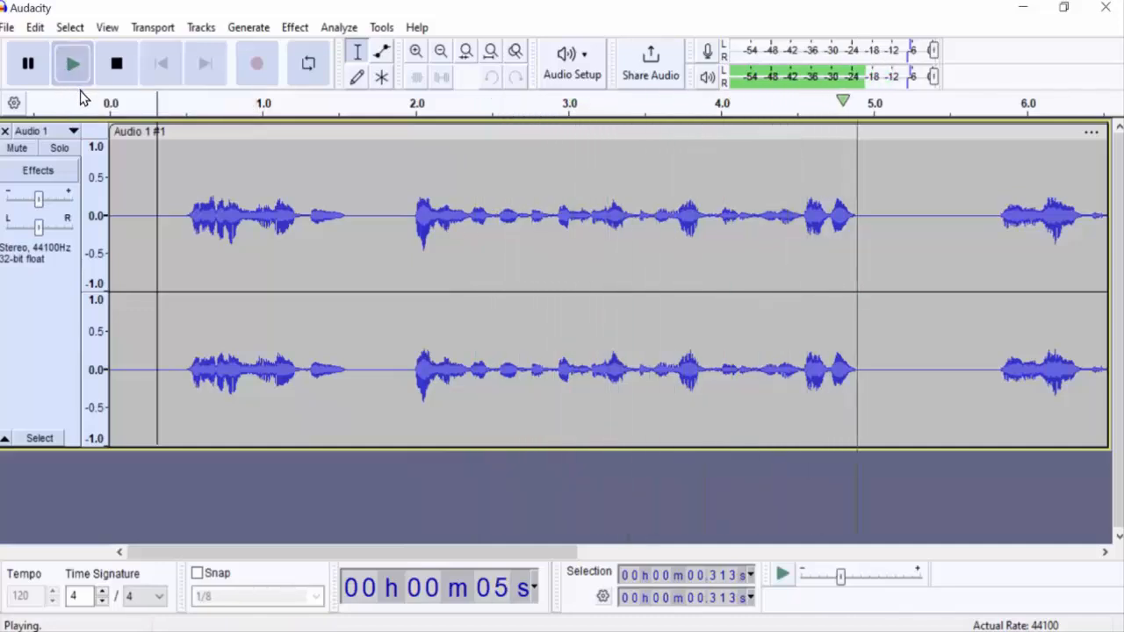
left_click(29, 65)
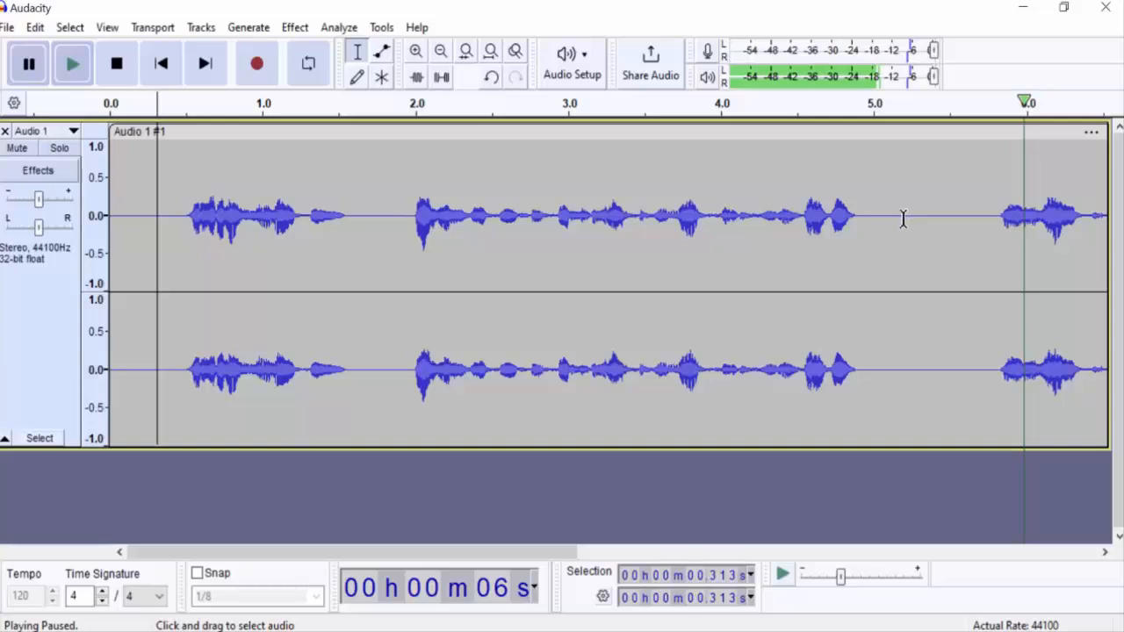
Shorten the silent pause by deleting the stretch from about 5.01 to 5.61 seconds, and play the audio from the cut
left_click_drag(874, 220, 966, 235)
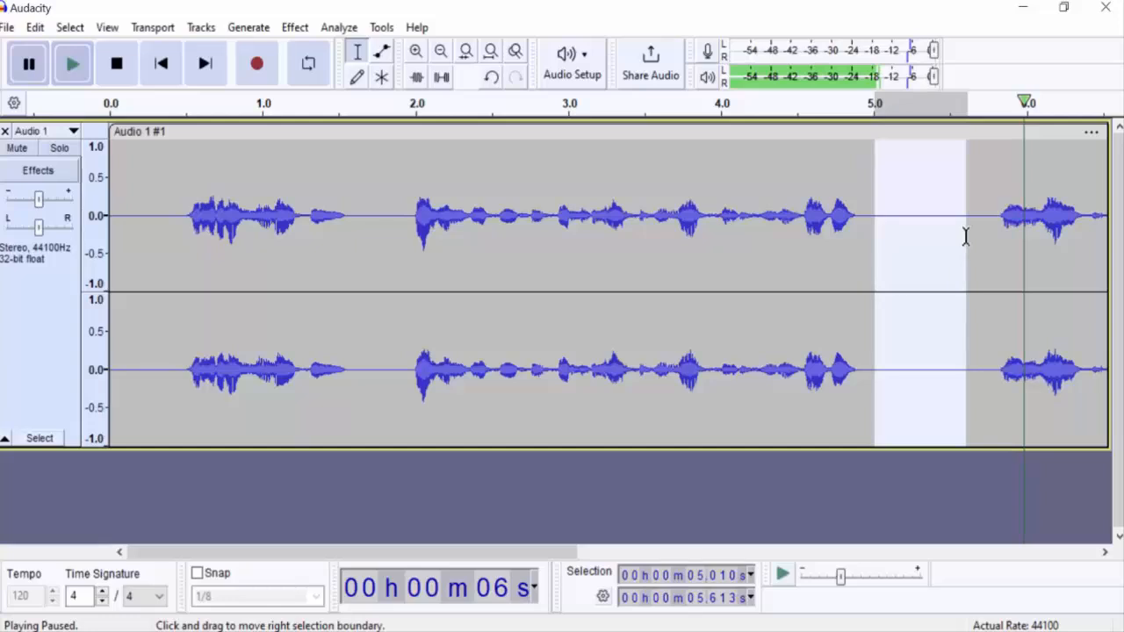
key("Delete")
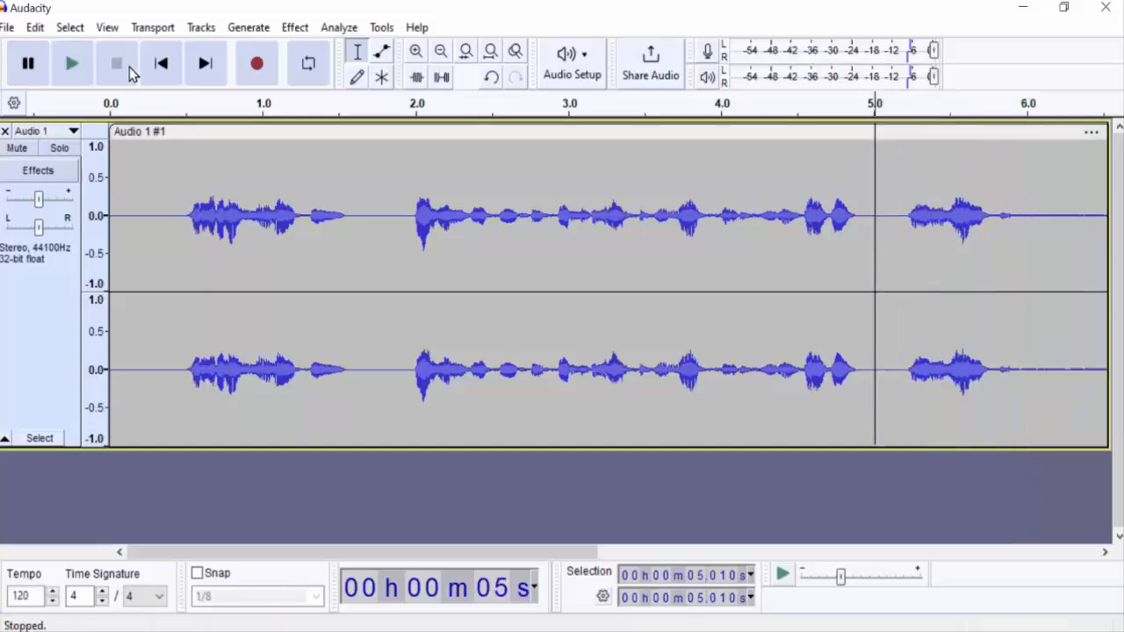
left_click(76, 67)
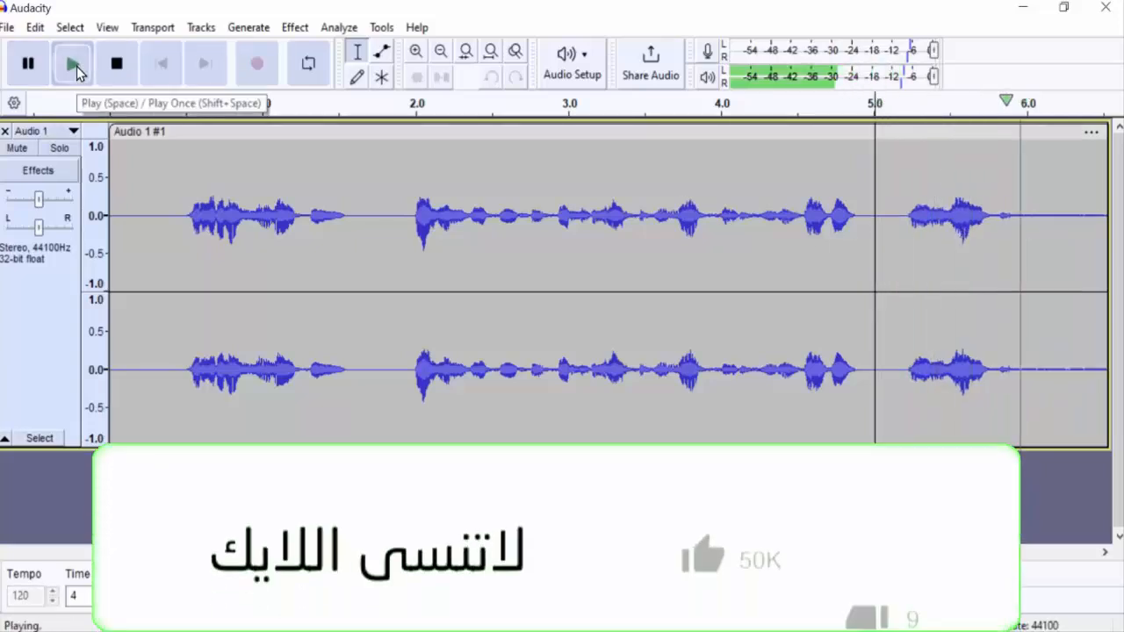
Pause the playback, replay the narration from about 5.09 seconds and pause it a little after 8 seconds
left_click(29, 63)
scroll(606, 281, "left", 5)
scroll(427, 299, "left", 3)
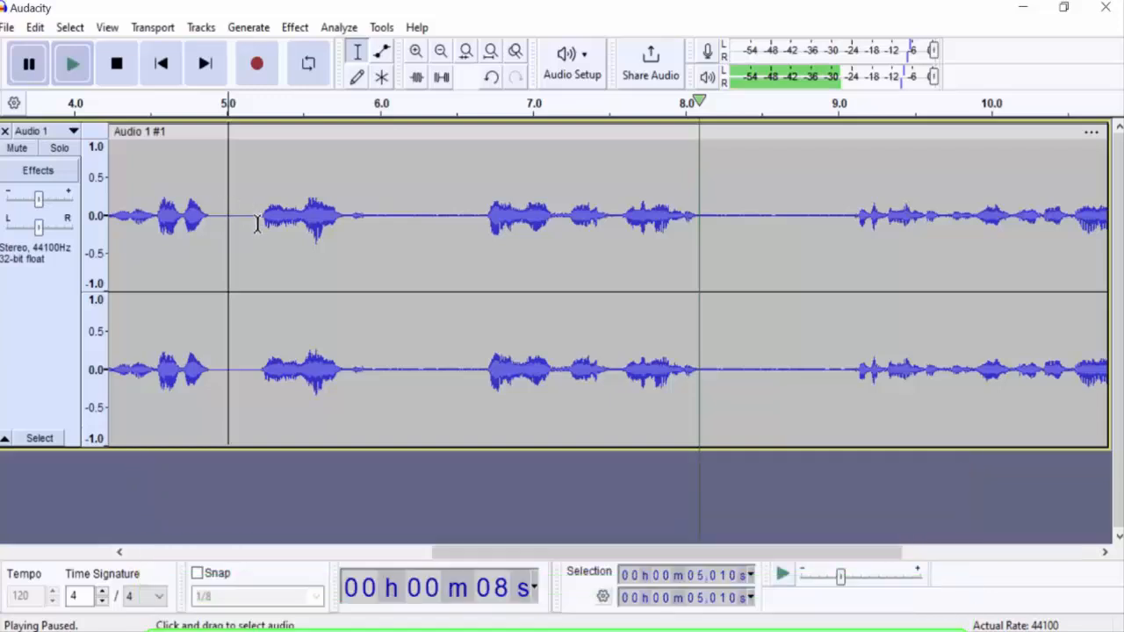
left_click(241, 221)
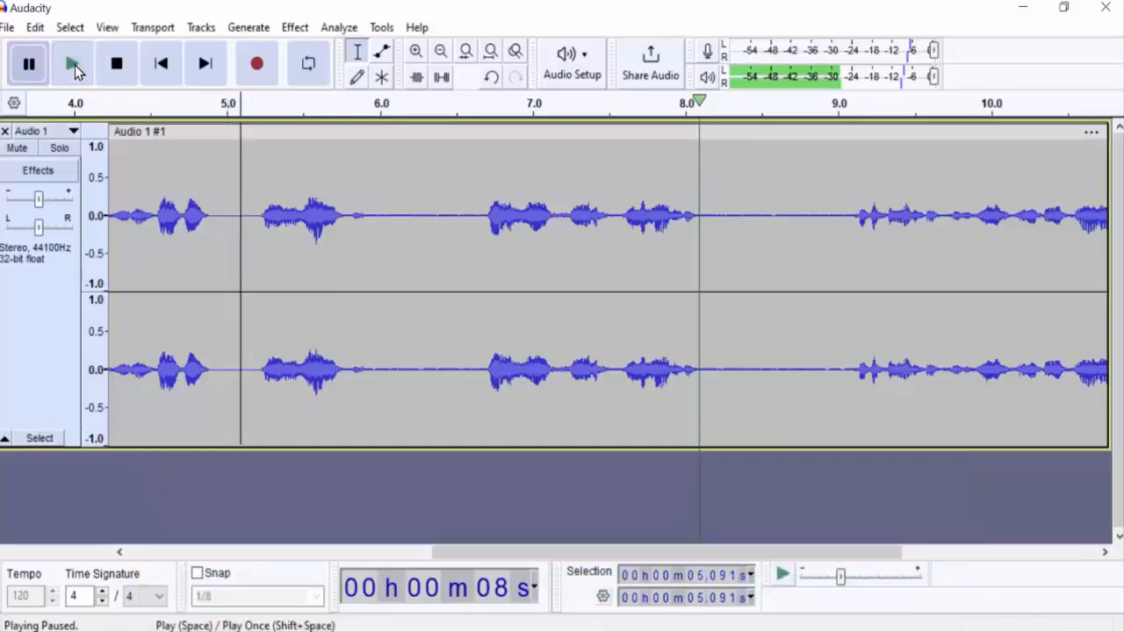
left_click(75, 65)
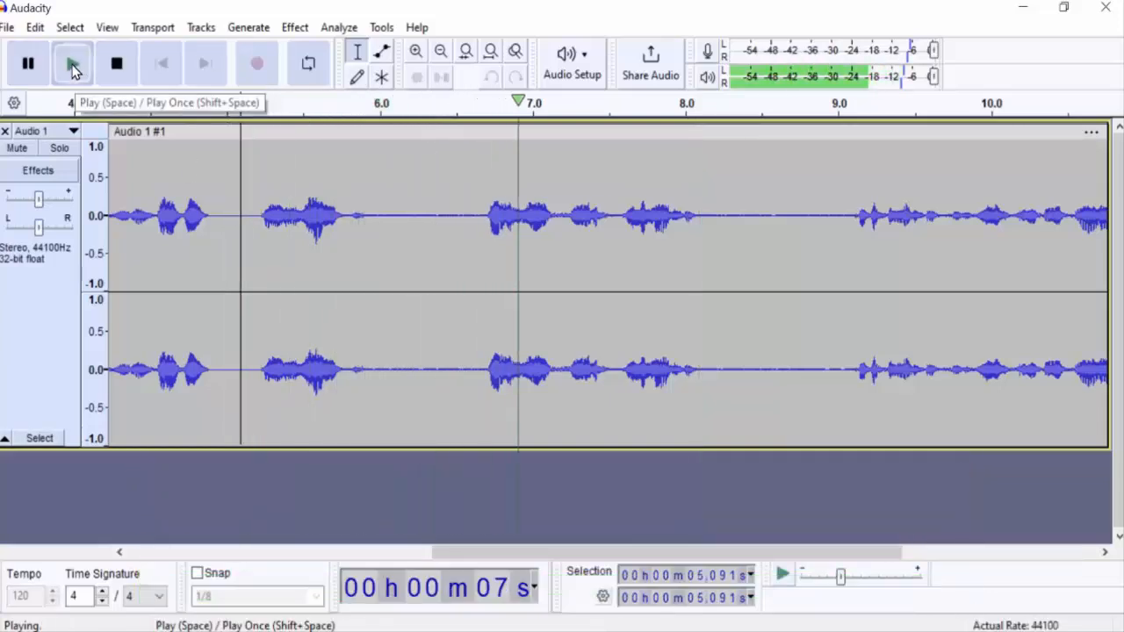
left_click(43, 66)
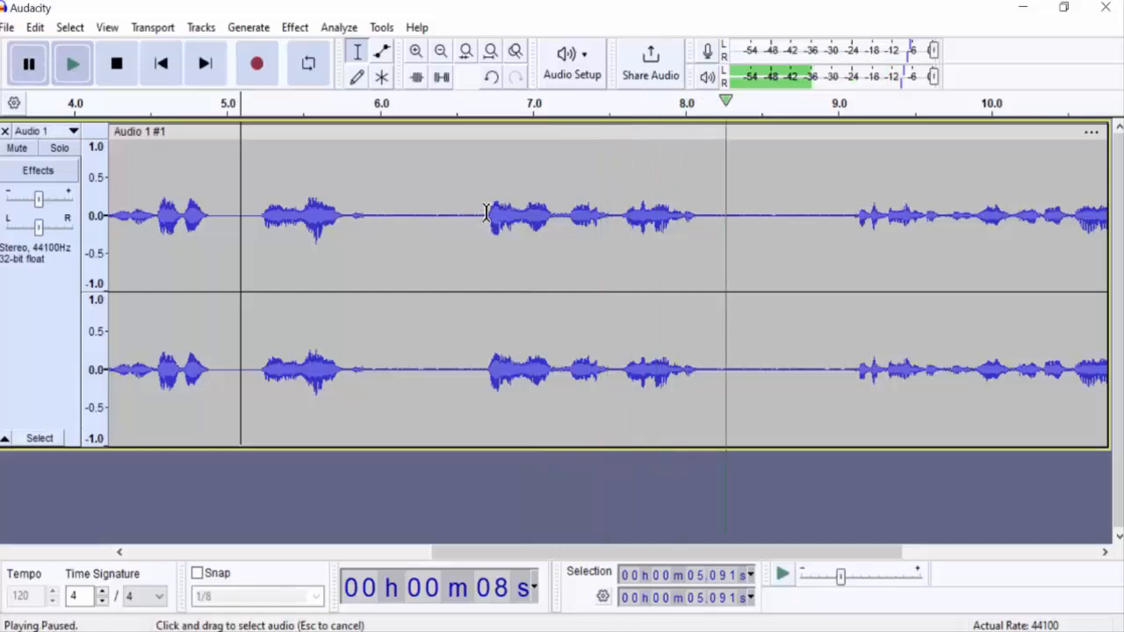
Delete the stretch from about 5.13 to 6.71 seconds and listen to the cut from about 4.69 to 8.7 seconds
left_click_drag(486, 213, 245, 202)
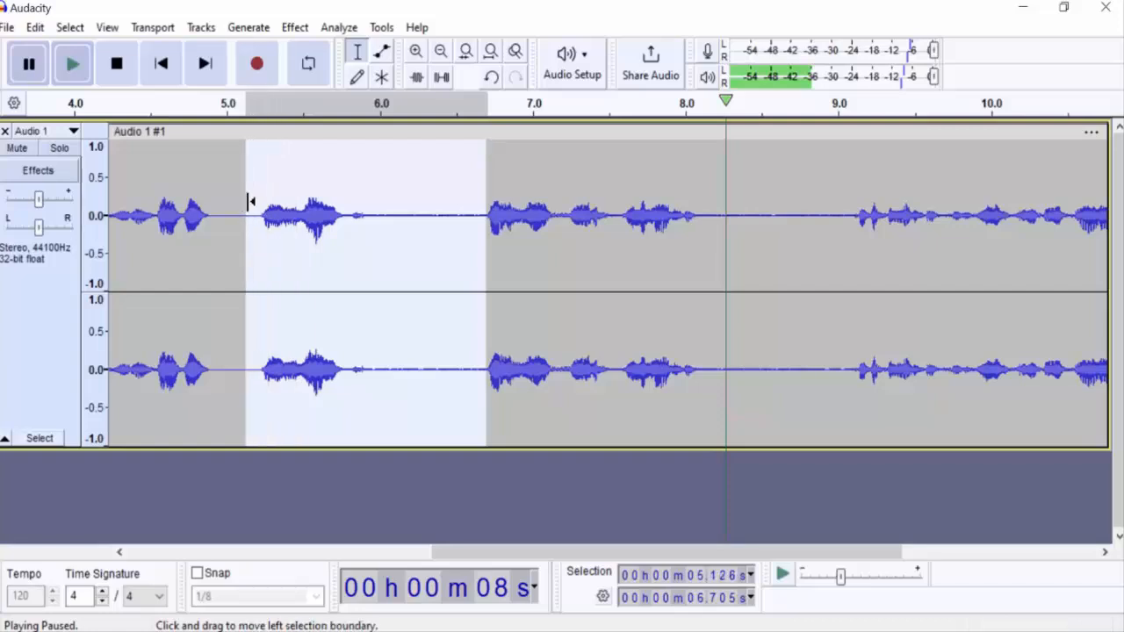
key("Delete")
left_click(177, 222)
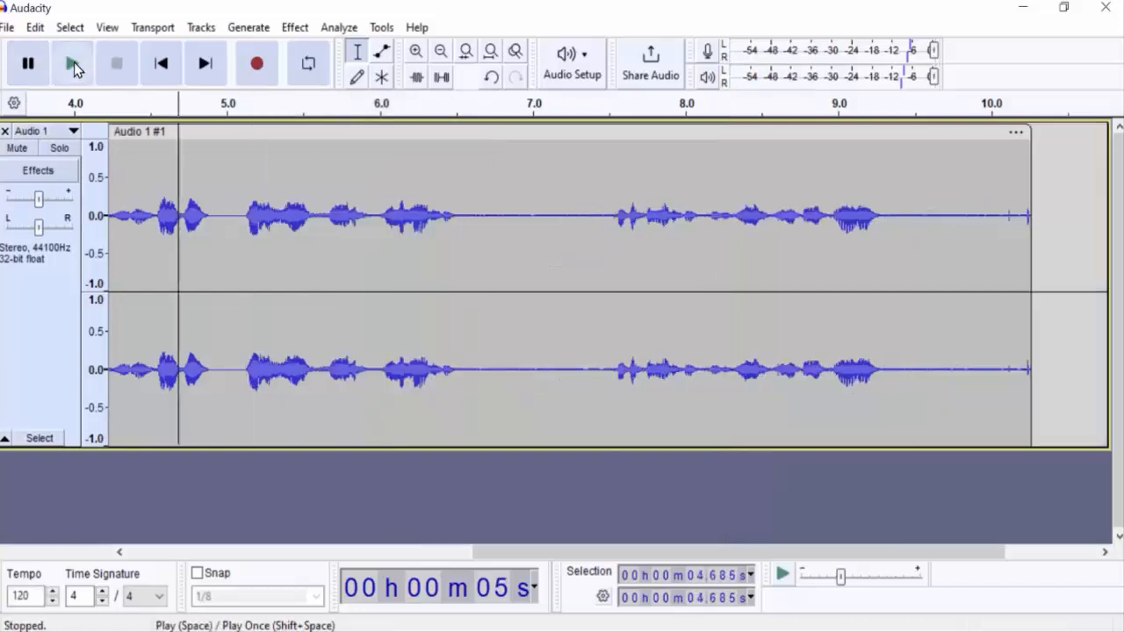
left_click(72, 63)
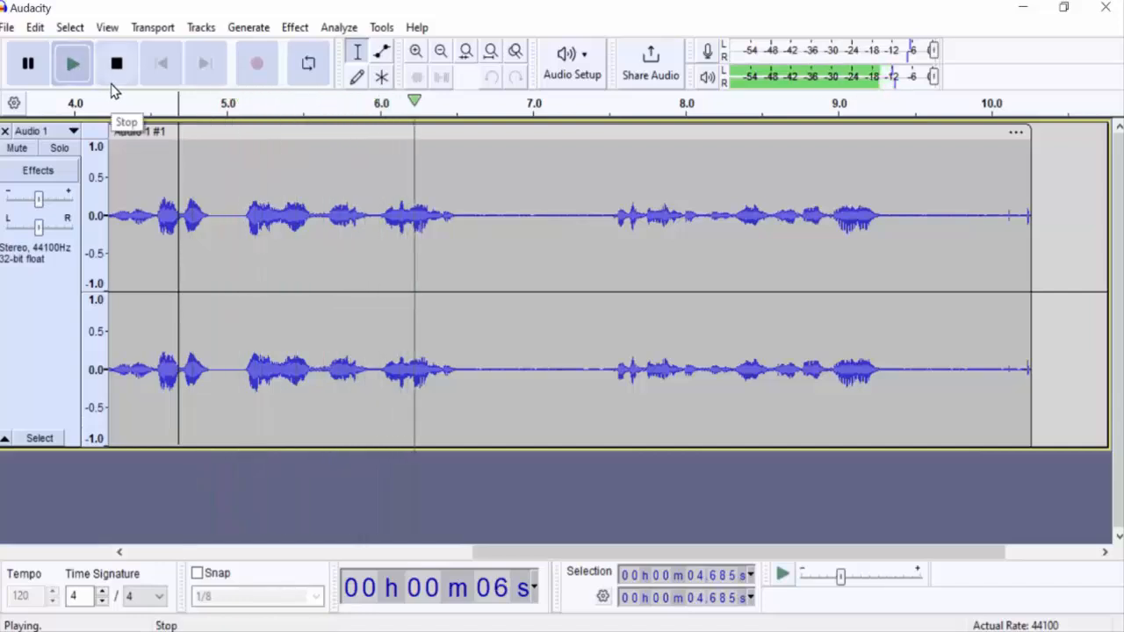
left_click(28, 63)
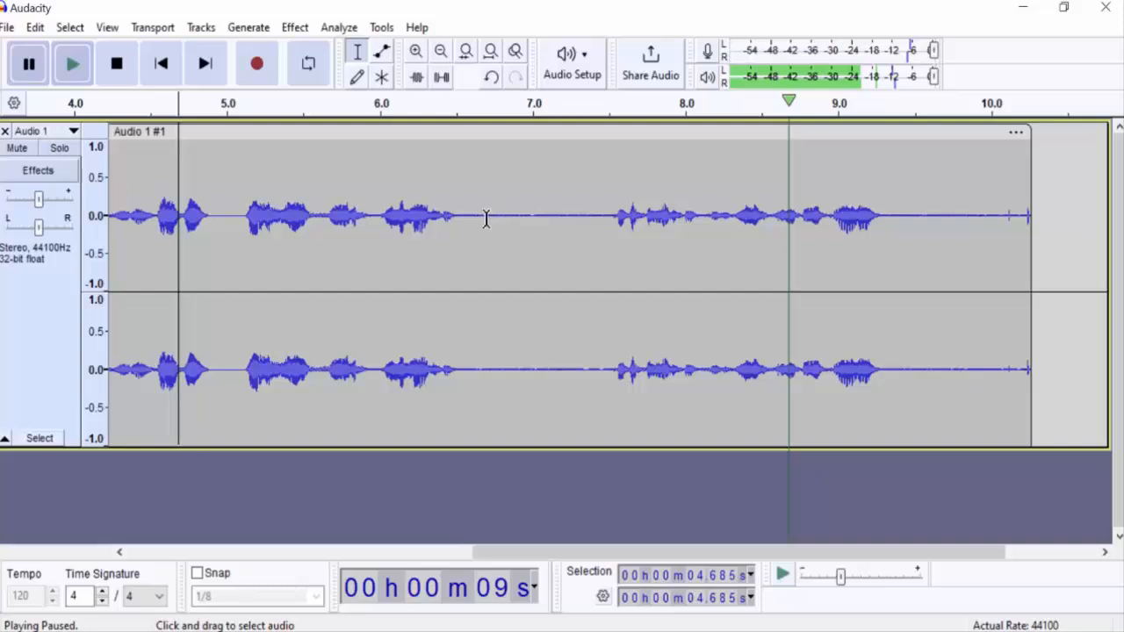
Delete everything from about 6.76 seconds to the end, and silence the stretches at about 6.48 to 6.76 and 5.93 to 6.03 seconds
left_click_drag(494, 215, 1034, 214)
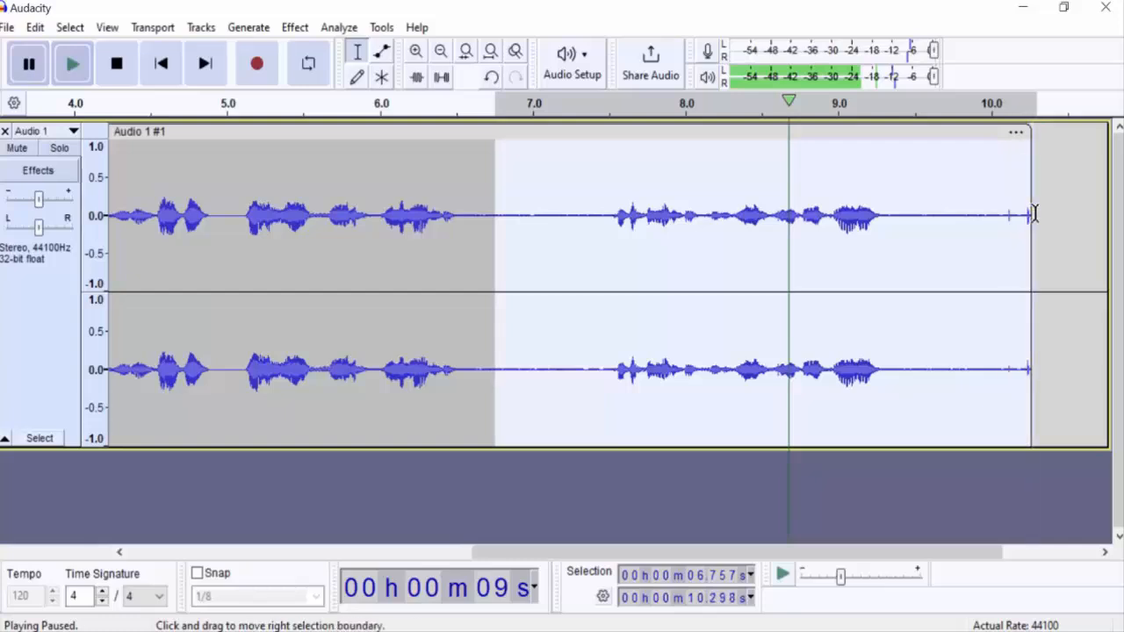
key("Delete")
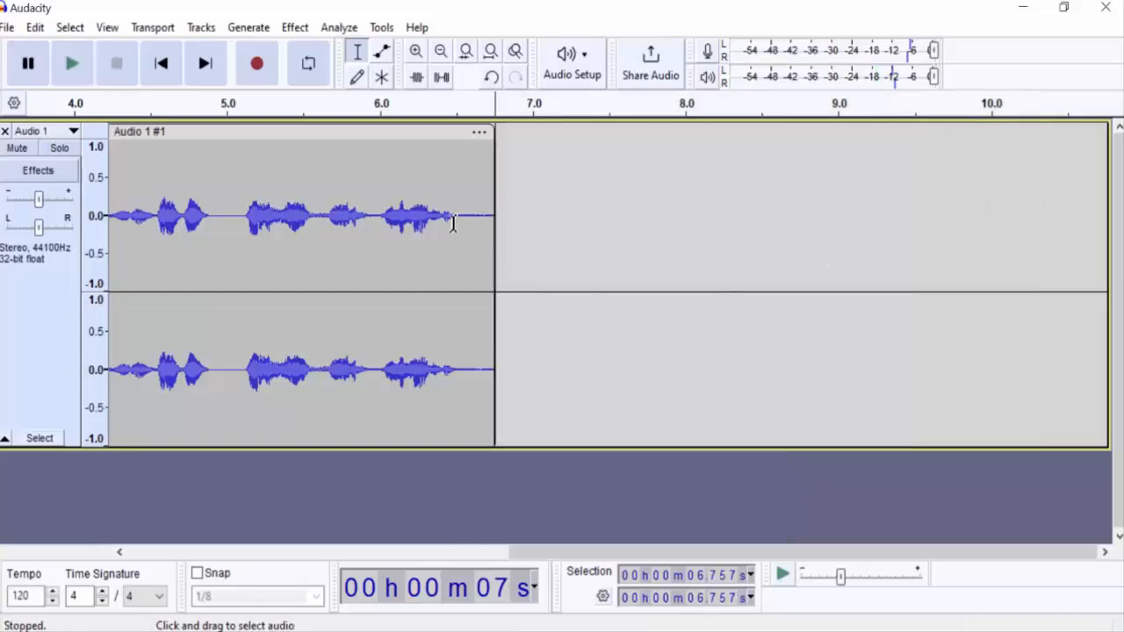
left_click_drag(453, 220, 496, 227)
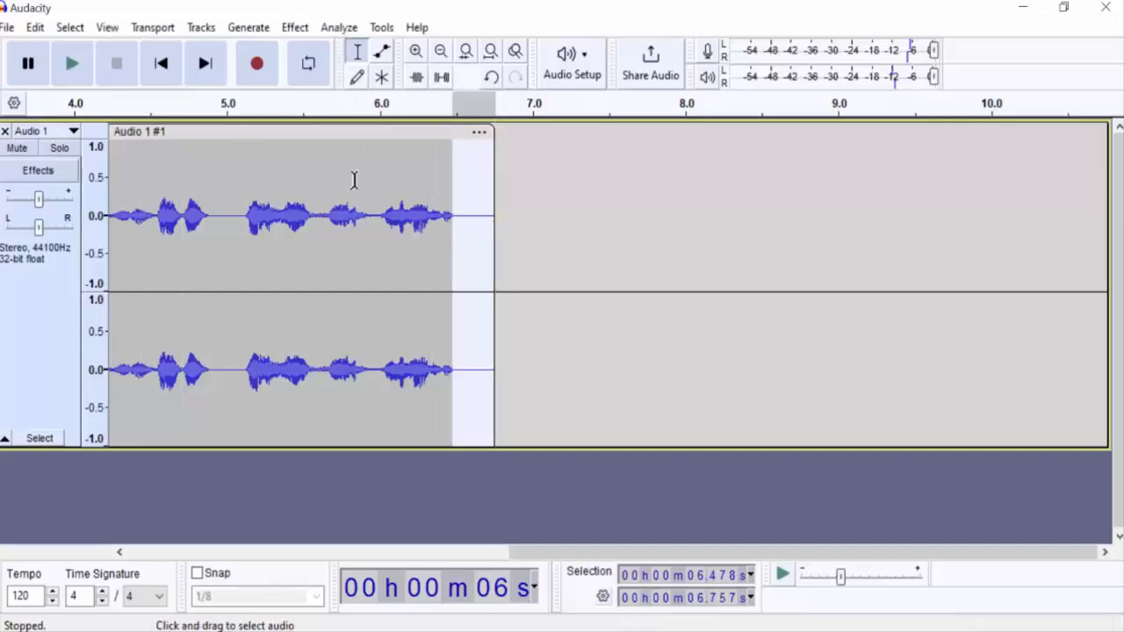
left_click_drag(370, 216, 382, 220)
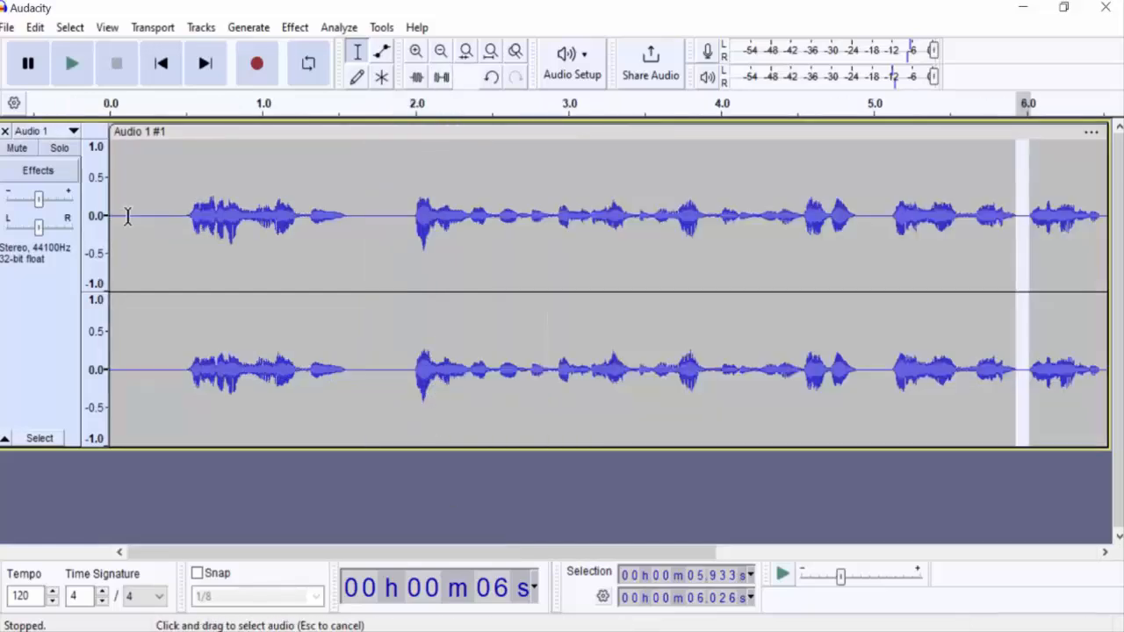
Listen to the narration from about 0.12 seconds, and replay it from about 1.90 seconds until just after 5 seconds
left_click(128, 216)
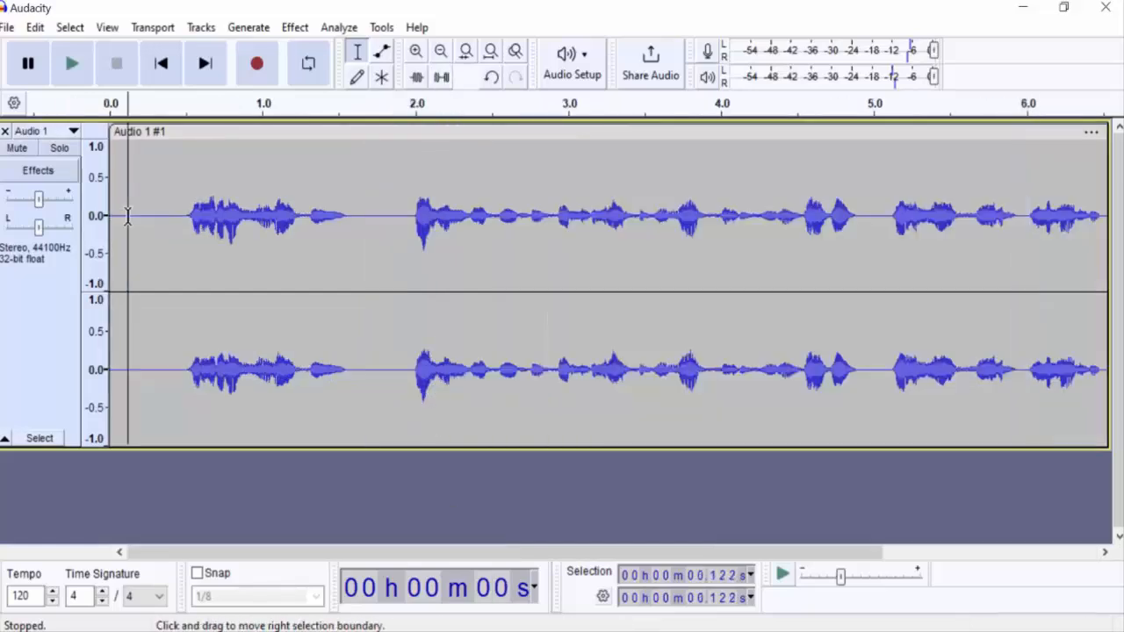
left_click(70, 63)
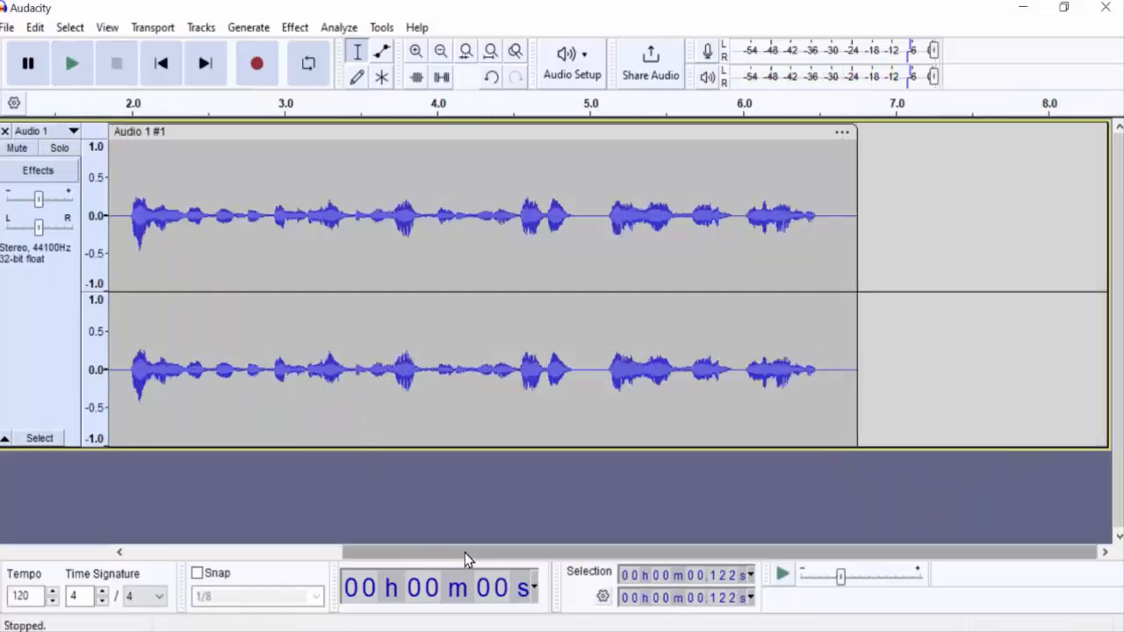
left_click_drag(465, 552, 344, 550)
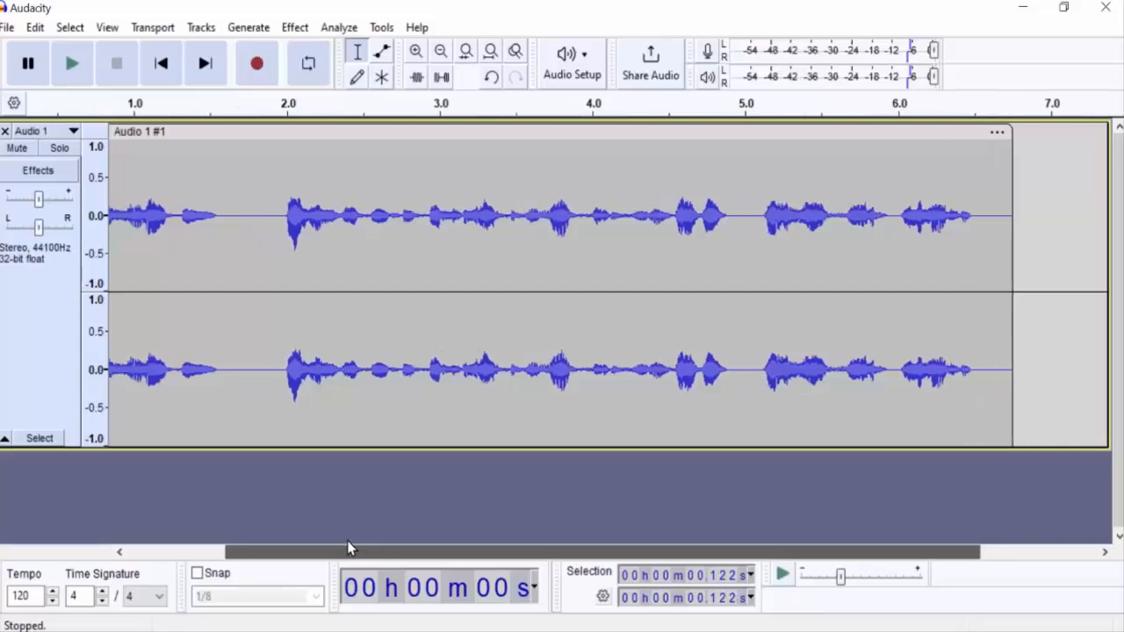
left_click(465, 214)
left_click(271, 213)
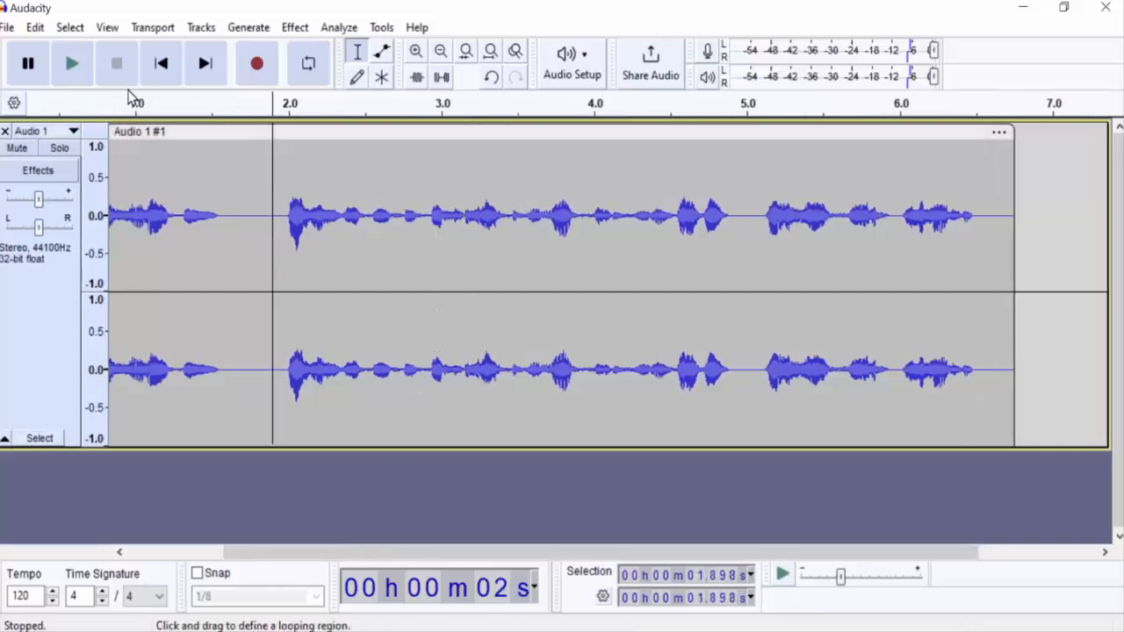
left_click(78, 65)
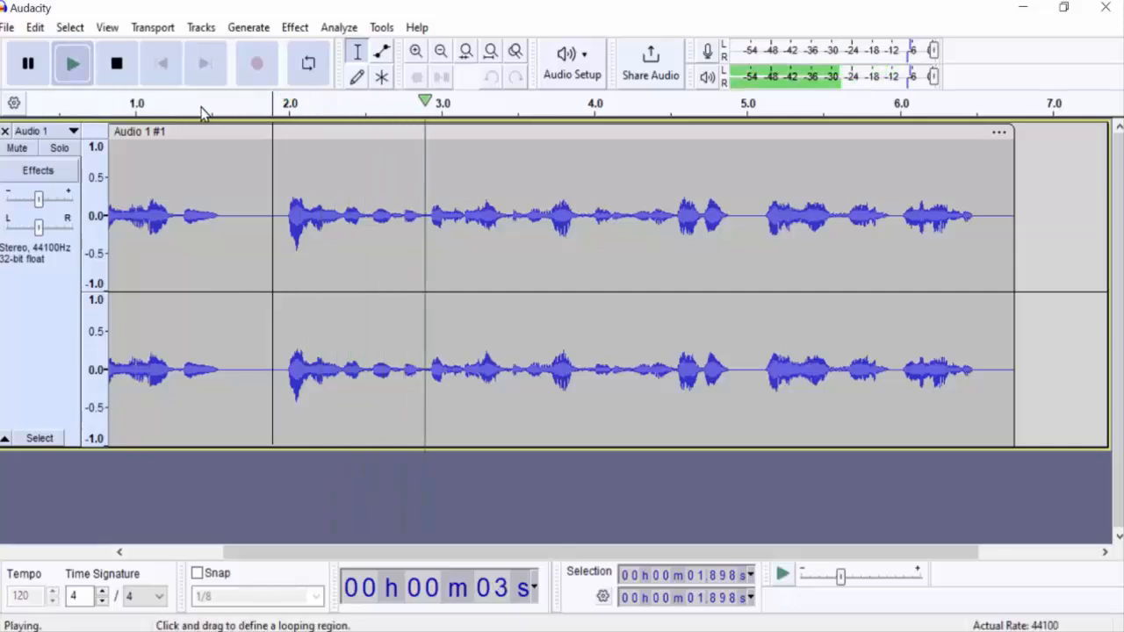
left_click(28, 63)
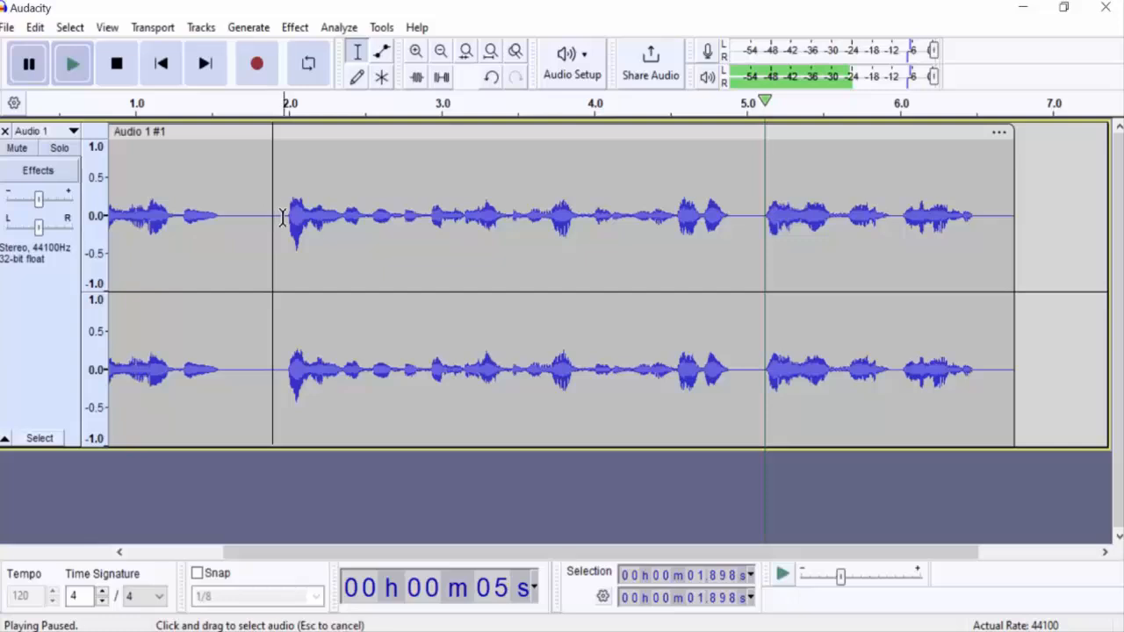
Replay the narration from about 1.97 seconds and again from about 1.82 seconds, pausing each time a little after 4 seconds
left_click(286, 214)
left_click(74, 73)
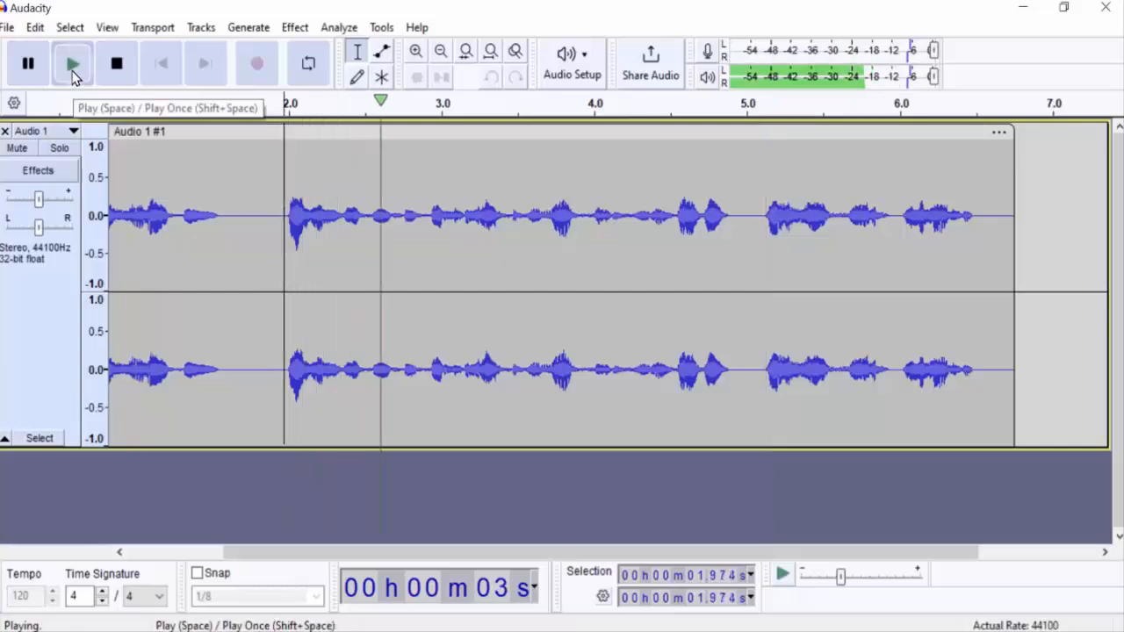
left_click(30, 65)
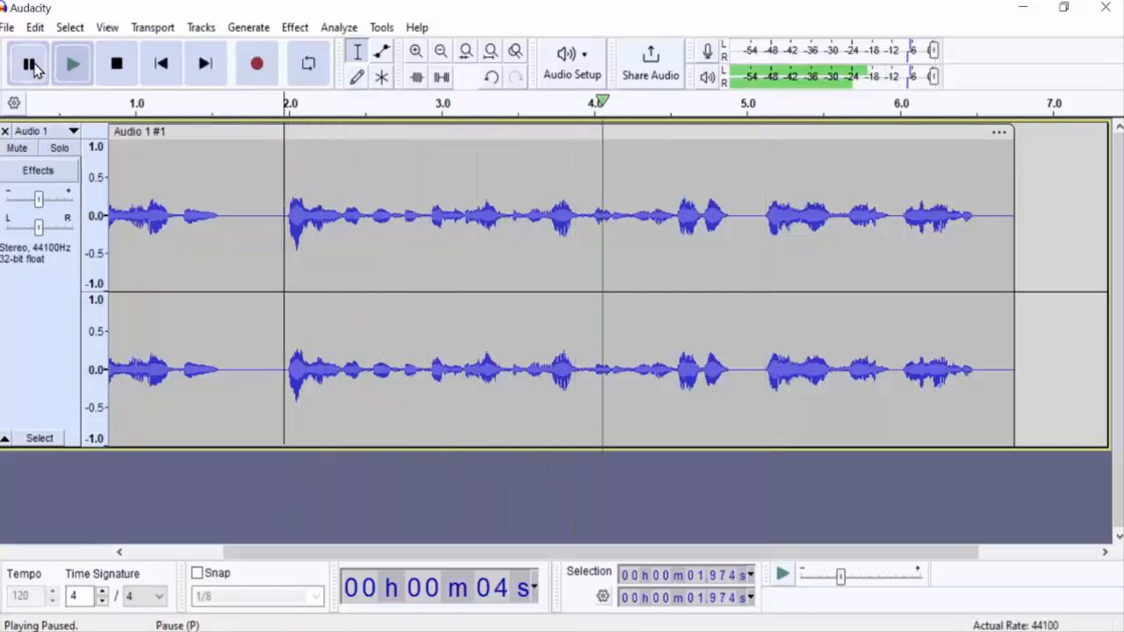
left_click(259, 207)
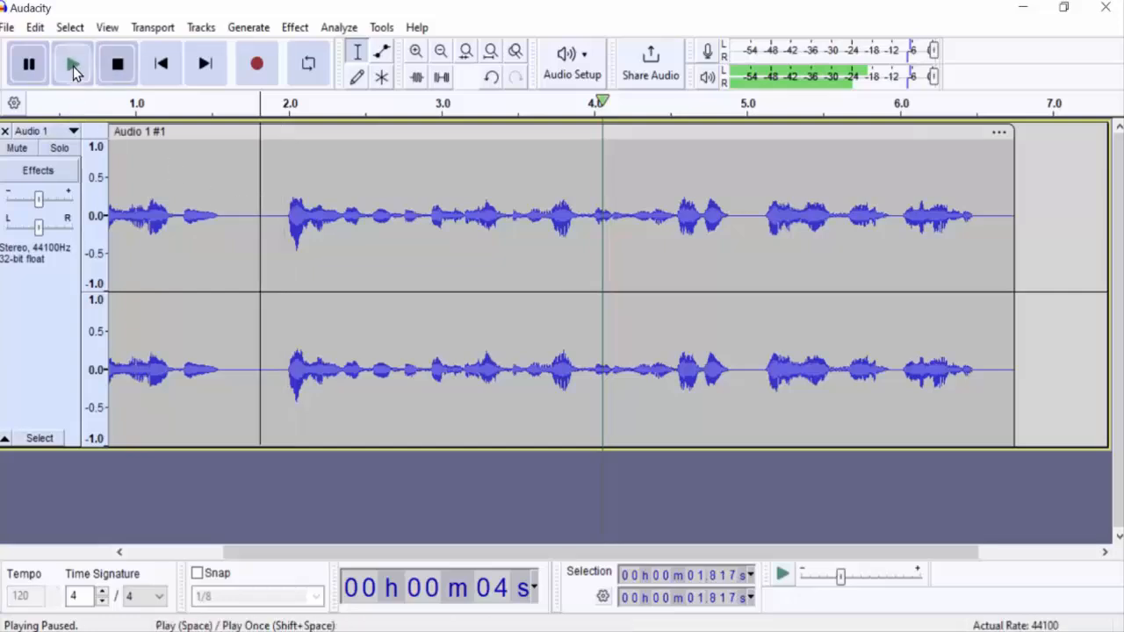
left_click(73, 66)
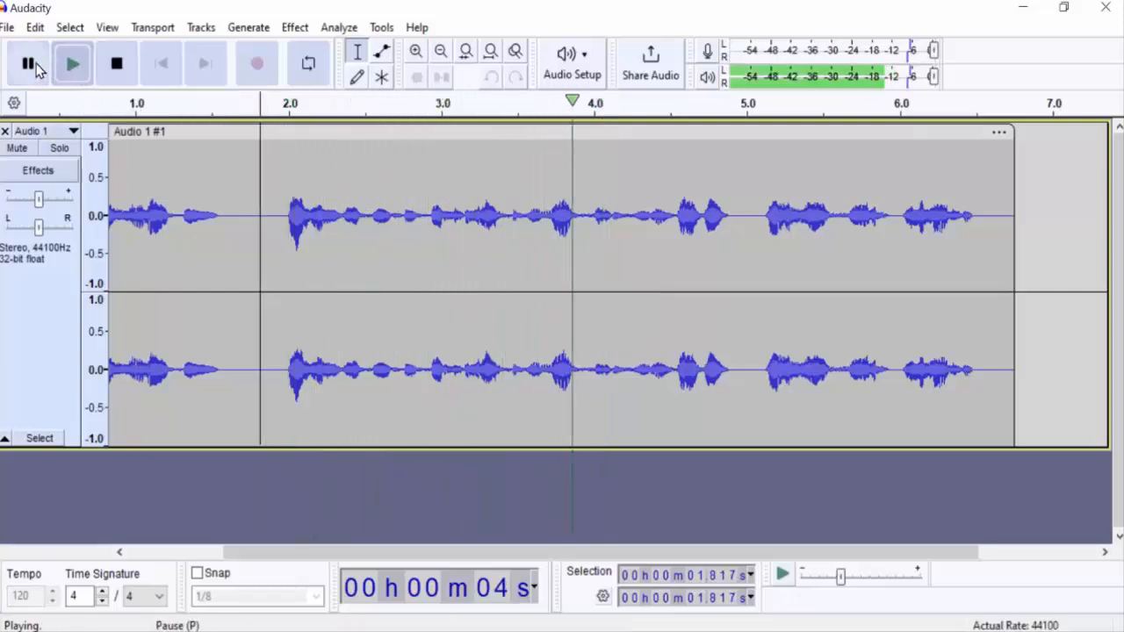
left_click(29, 66)
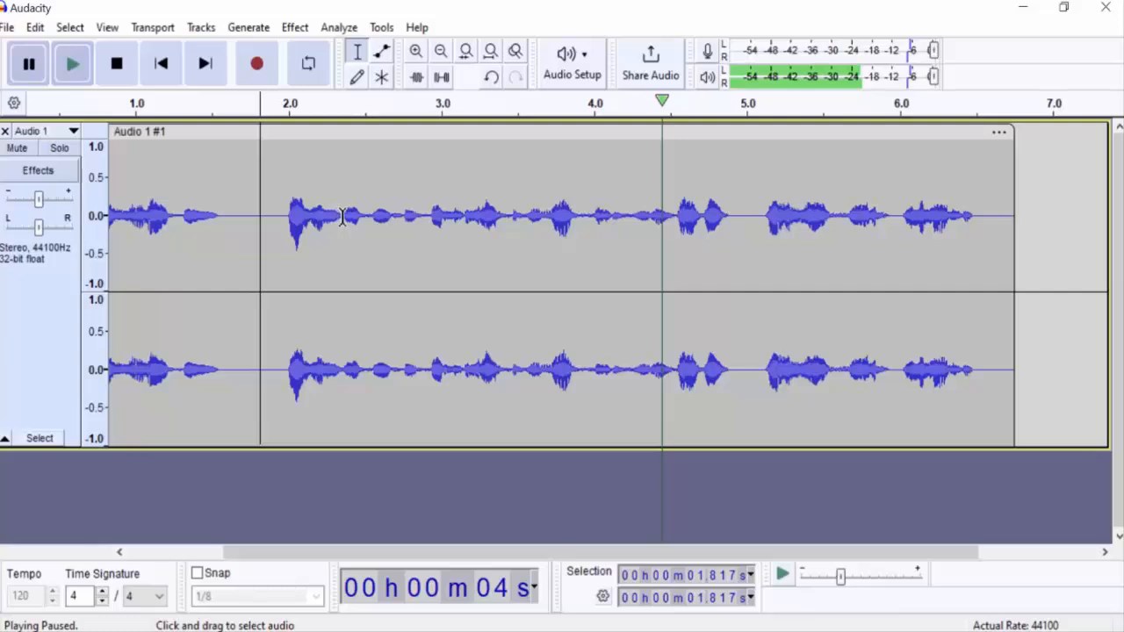
Copy the silence from about 1.67 to 1.87 seconds, paste it at about 2.36 seconds, and play from about 1.25 seconds
left_click(344, 217)
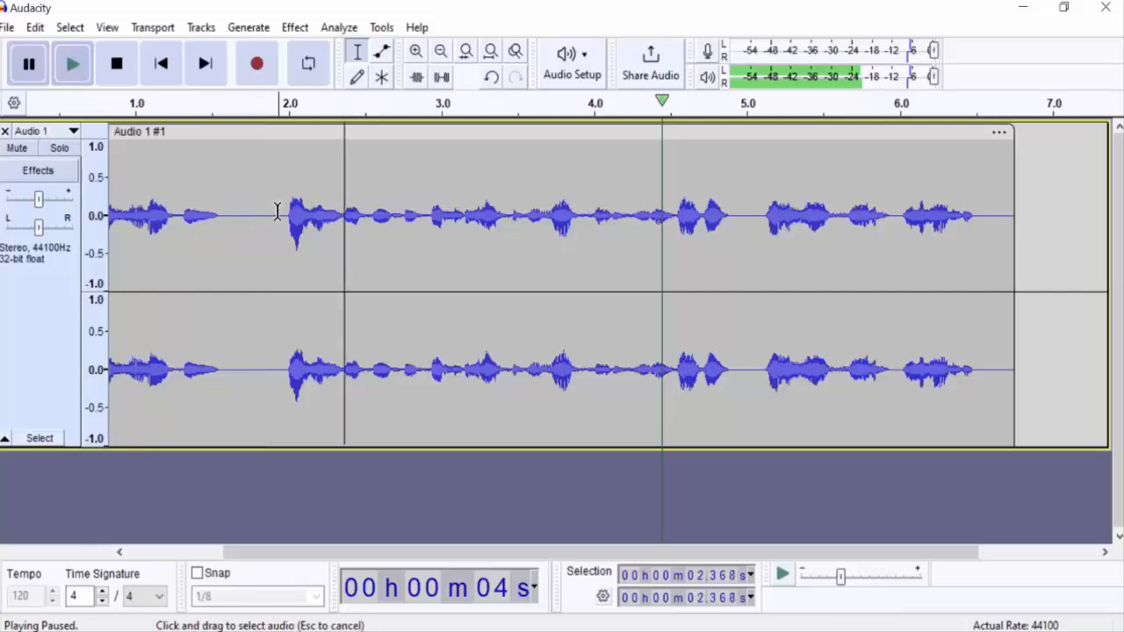
mouse_move(276, 211)
left_mouse_down()
mouse_move(223, 217)
mouse_move(266, 230)
left_mouse_up()
left_click(204, 300)
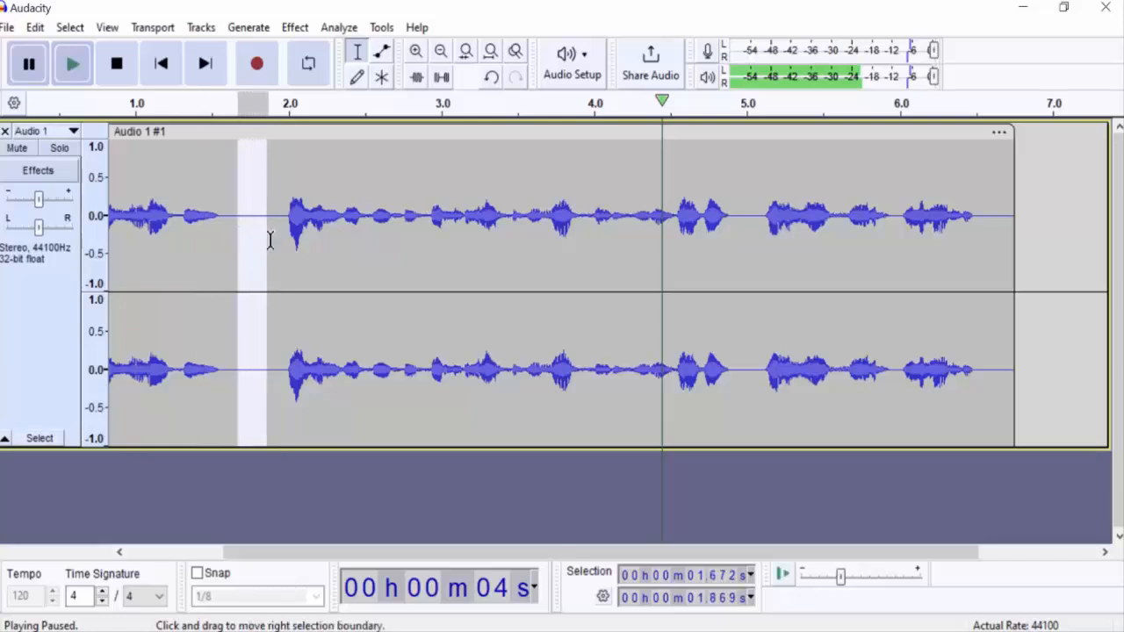
key("space")
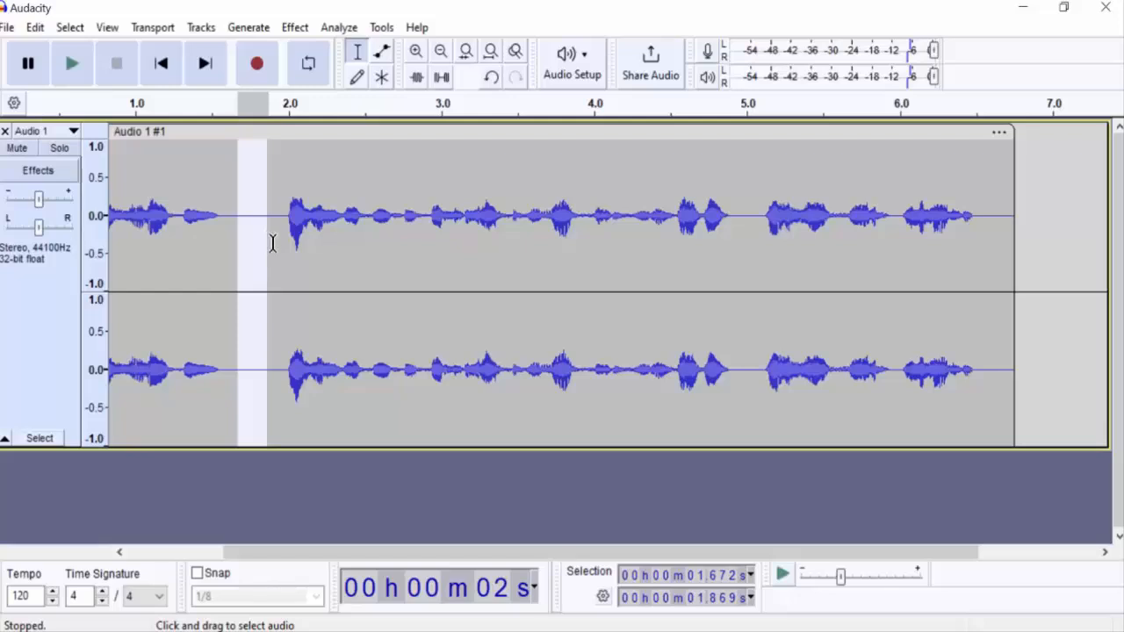
left_click(342, 214)
key("ctrl+v")
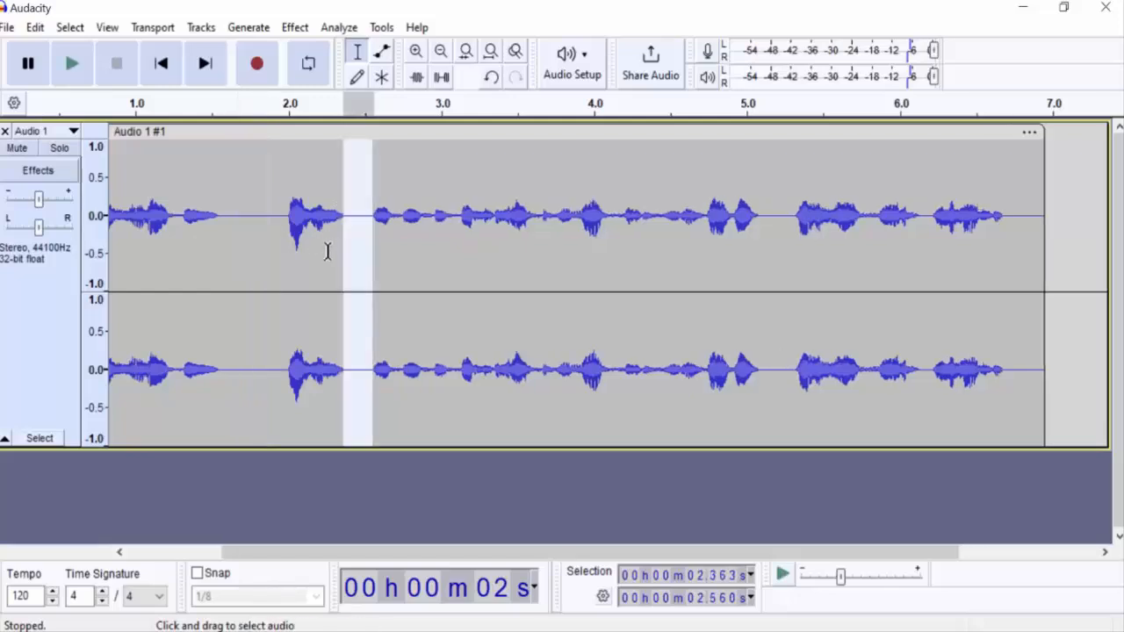
left_click(173, 213)
left_click(71, 65)
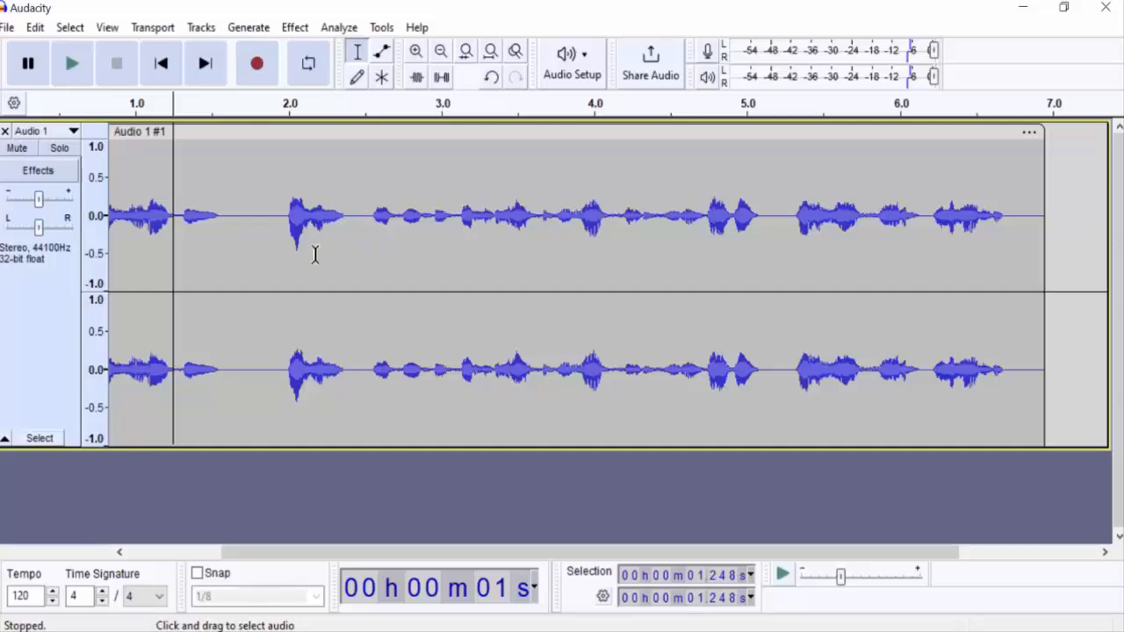
Select the entire narration clip, preview an amplification of 6.608 dB with clipping allowed, and apply it
left_click_drag(557, 554, 436, 550)
left_click(185, 216)
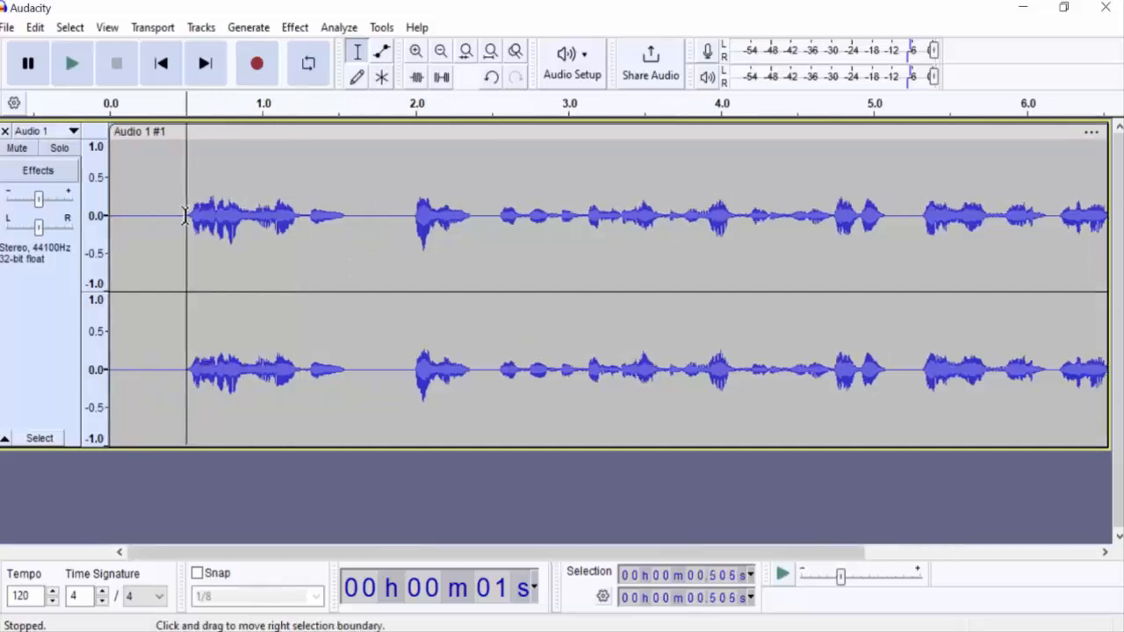
double_click(150, 244)
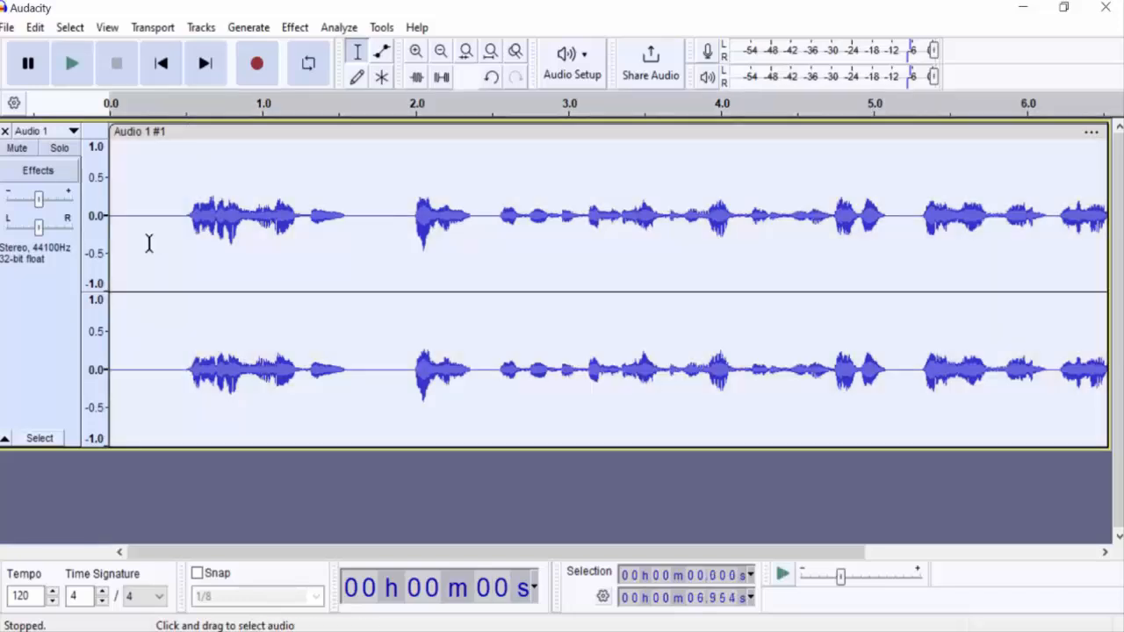
left_click(296, 28)
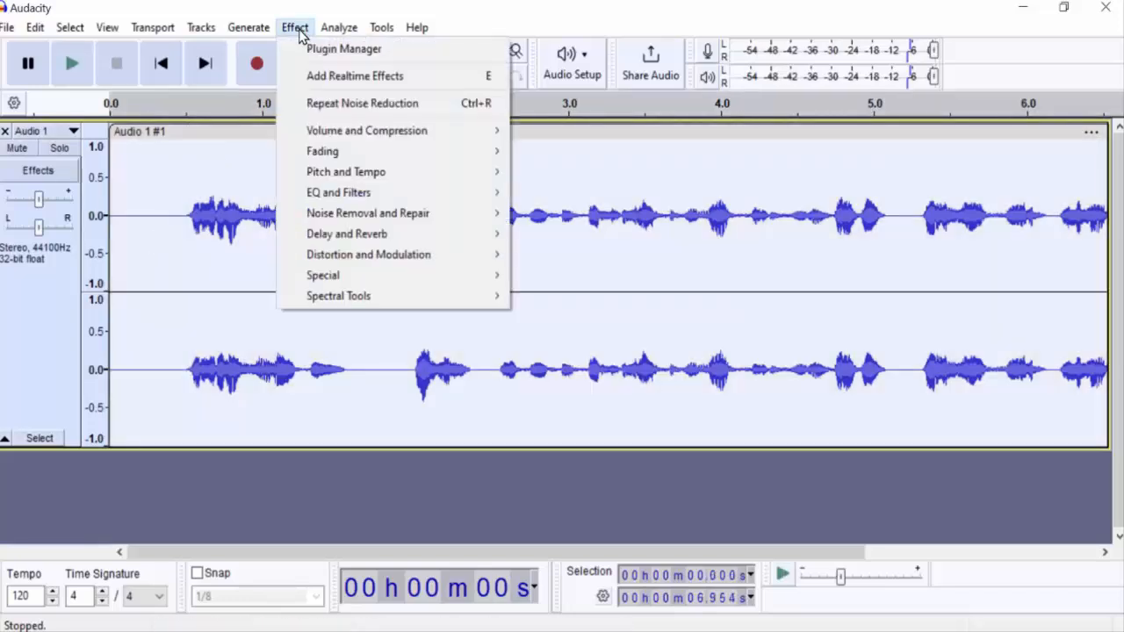
mouse_move(332, 132)
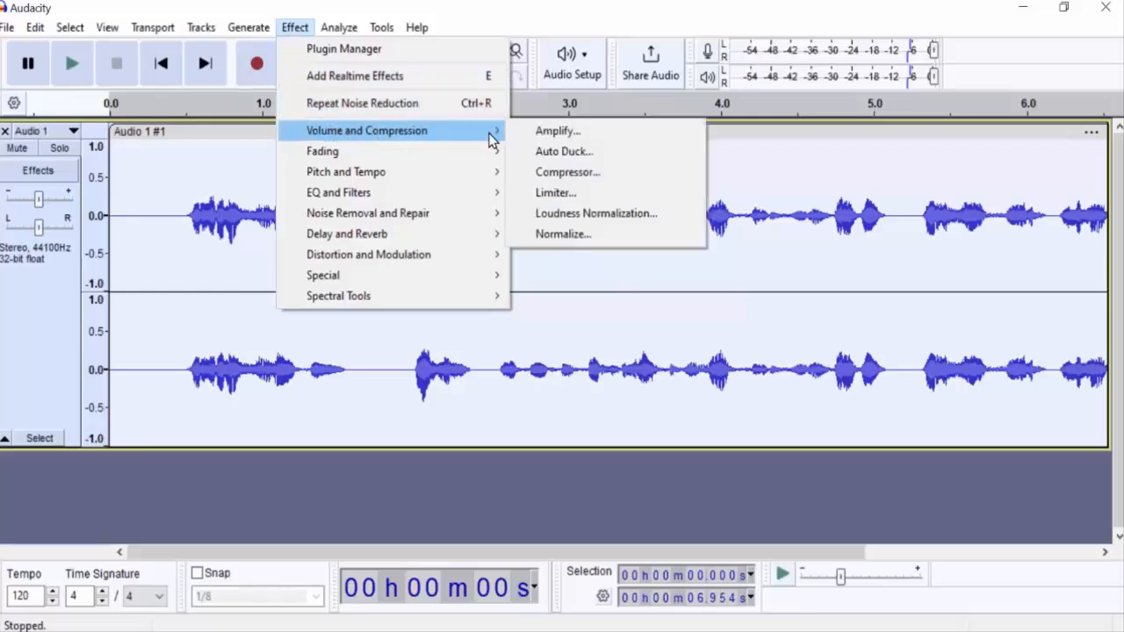
left_click(553, 132)
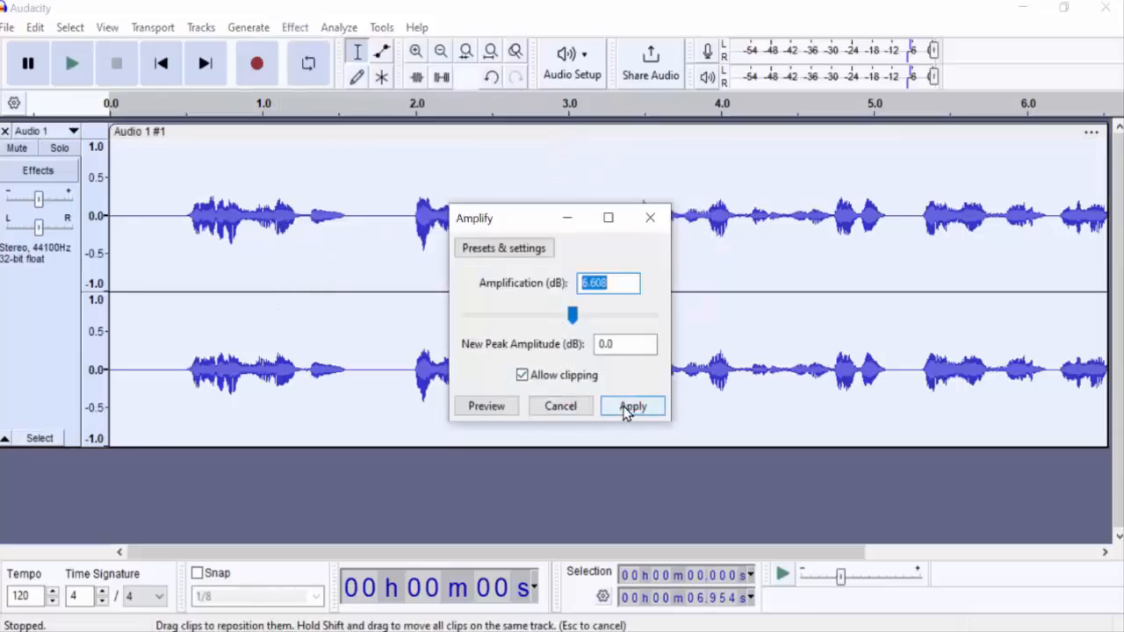
left_click(502, 406)
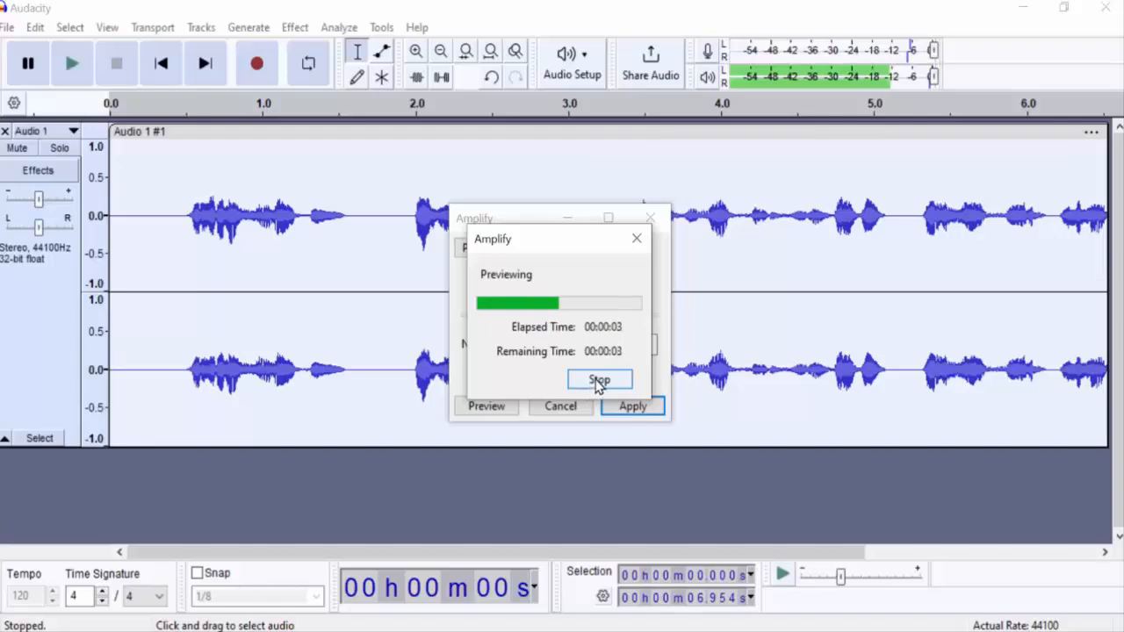
left_click(636, 239)
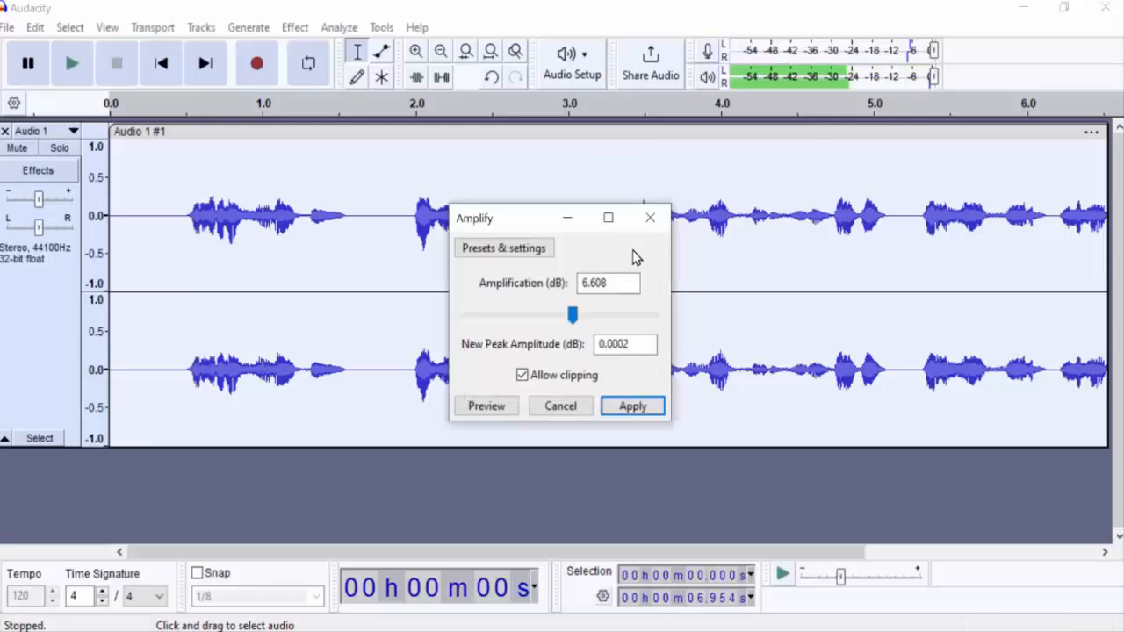
left_click(632, 406)
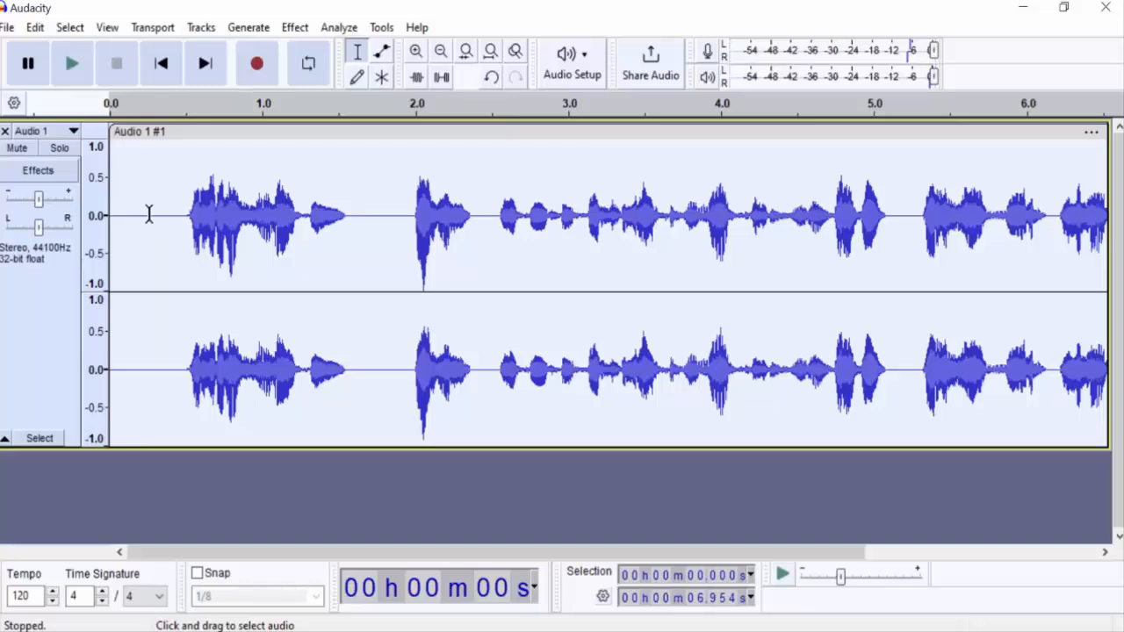
Play the amplified narration from about 0.27 seconds and stop it after a few seconds
left_click(150, 210)
left_click(71, 64)
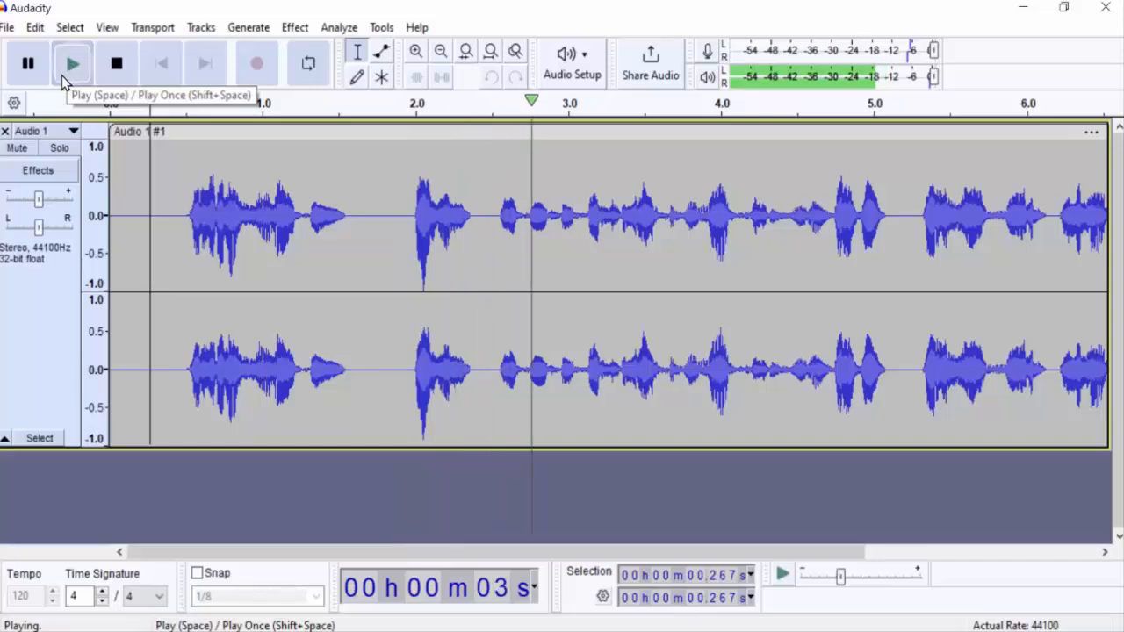
left_click(117, 64)
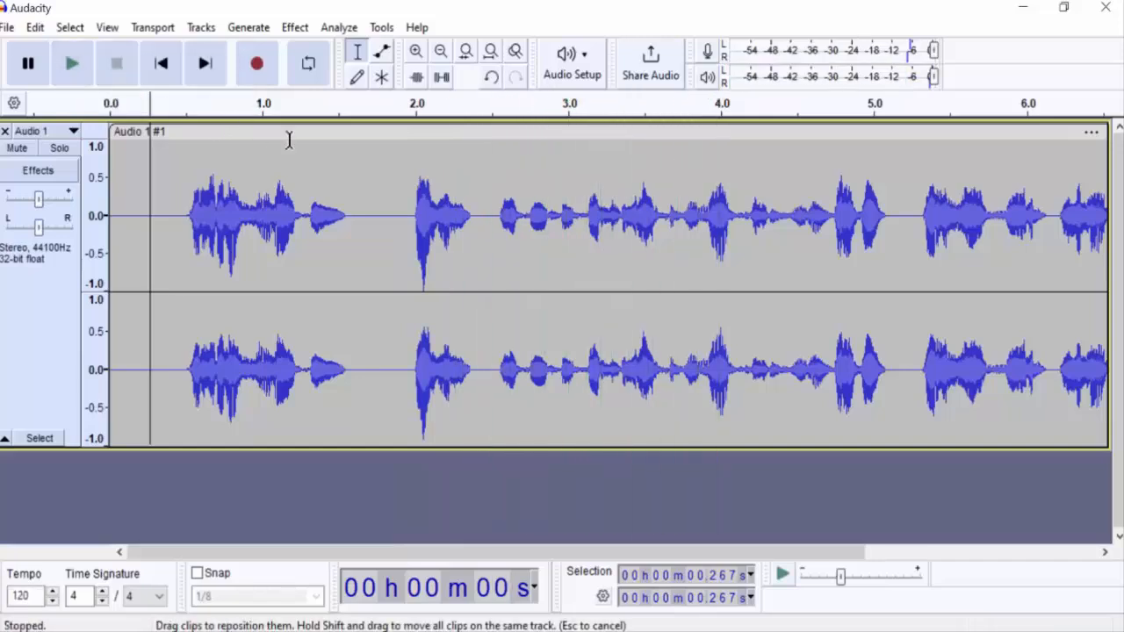
Delete the short gap starting at about 2.37 seconds, and replay from about 1.88 seconds, pausing near 4.5 seconds
left_click_drag(472, 223, 498, 234)
key("Delete")
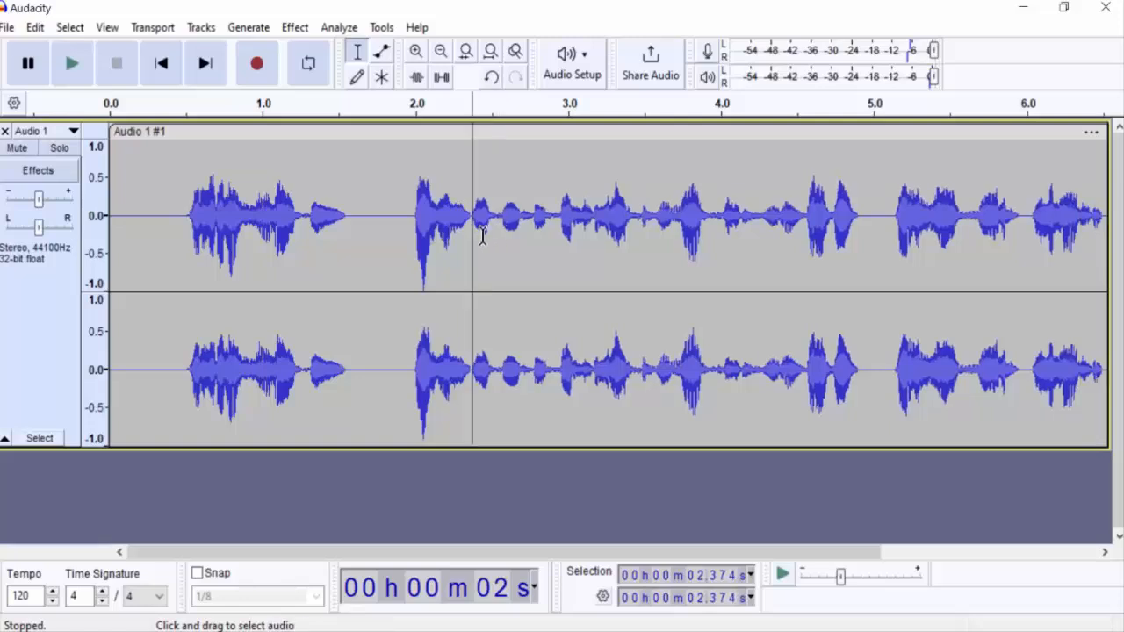
left_click(396, 220)
left_click(74, 64)
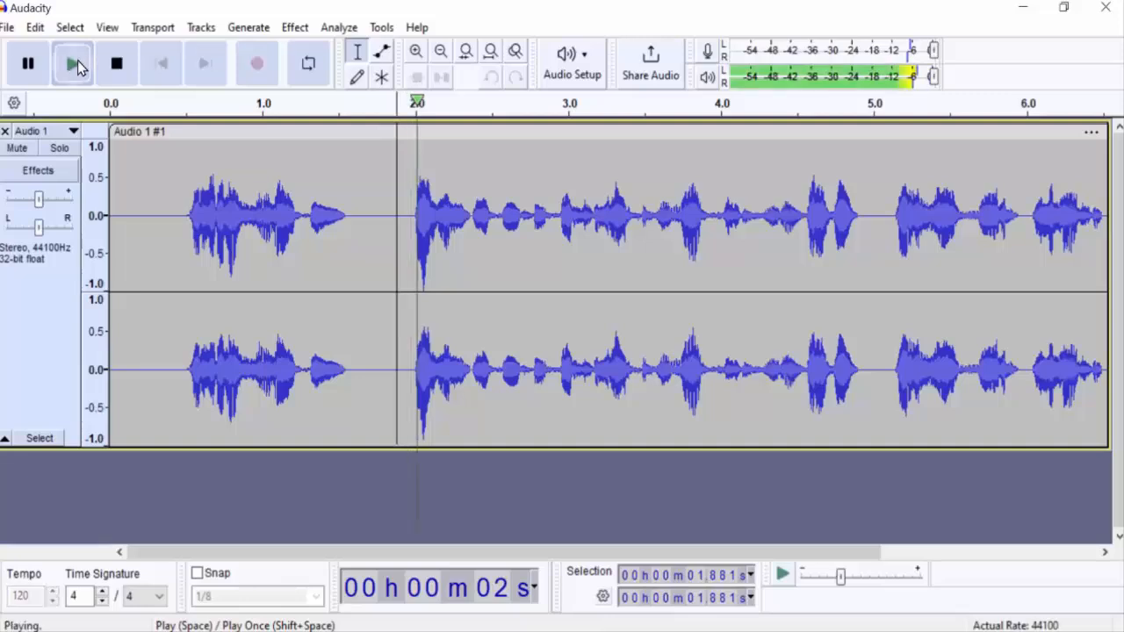
left_click(26, 66)
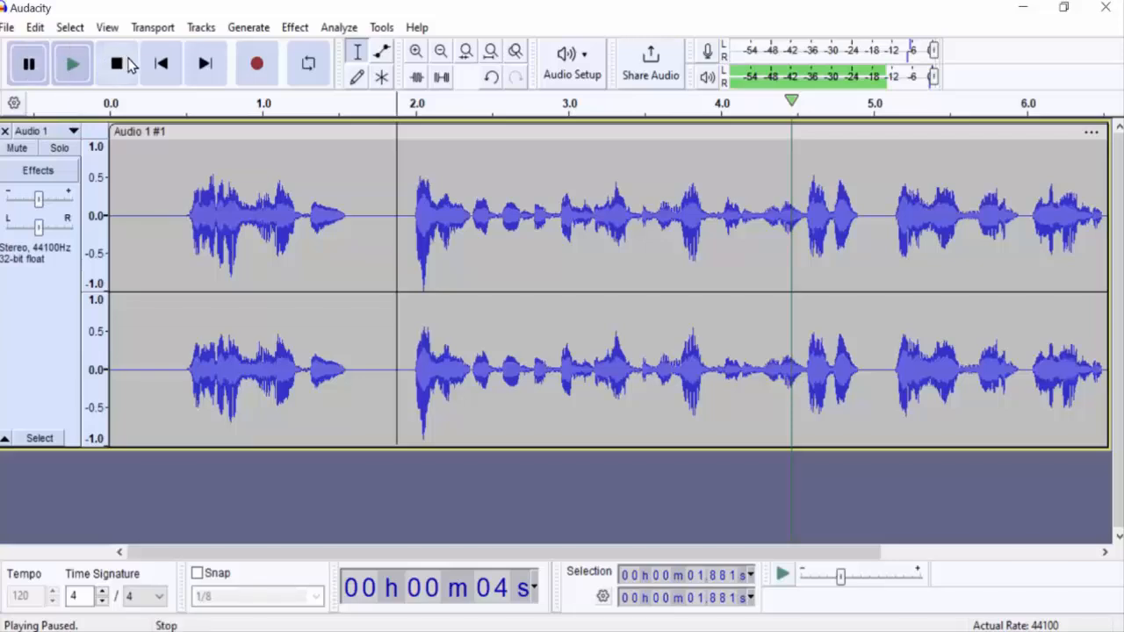
Apply a Fade In to the narration's opening from about 0.51 to 0.67 seconds, and play from about 0.31 seconds to check it
left_click(184, 216)
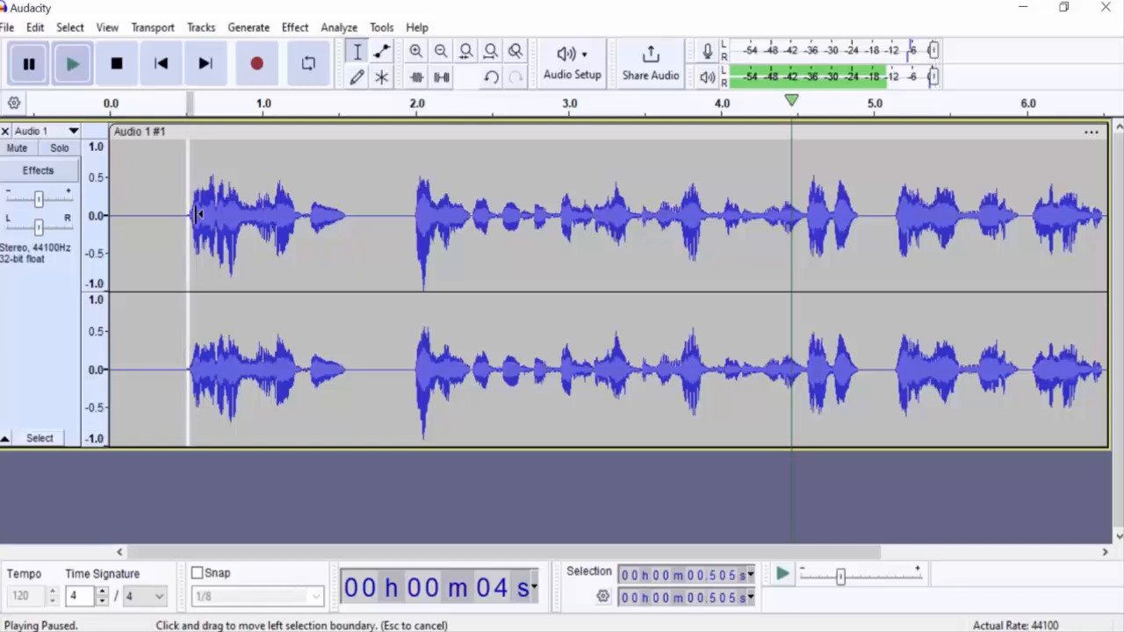
left_click_drag(198, 214, 215, 217)
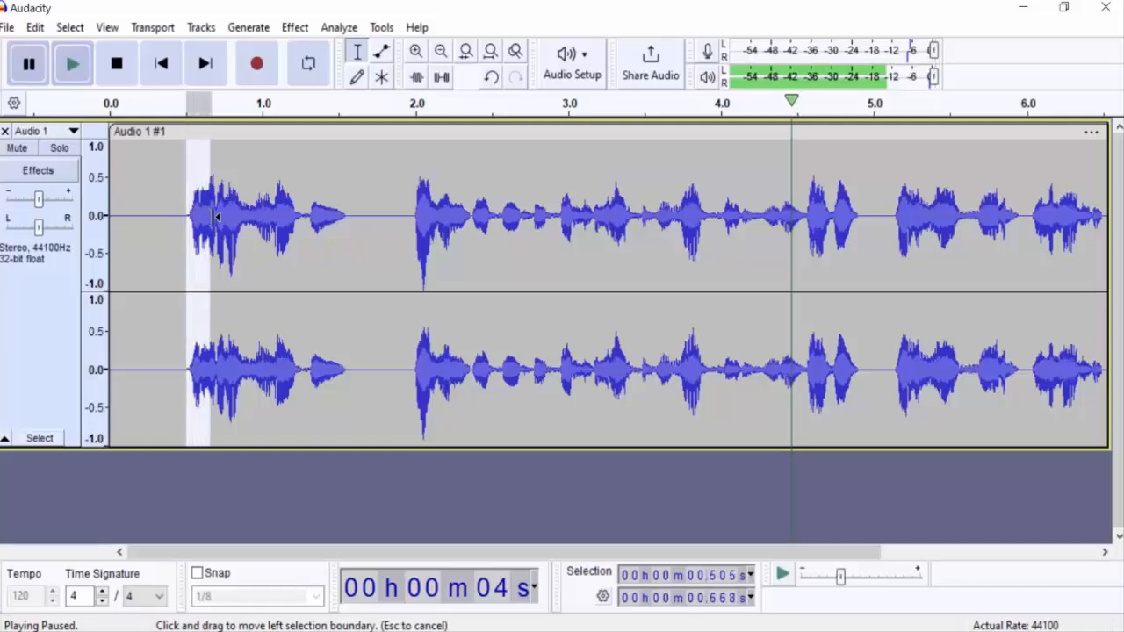
left_click(284, 29)
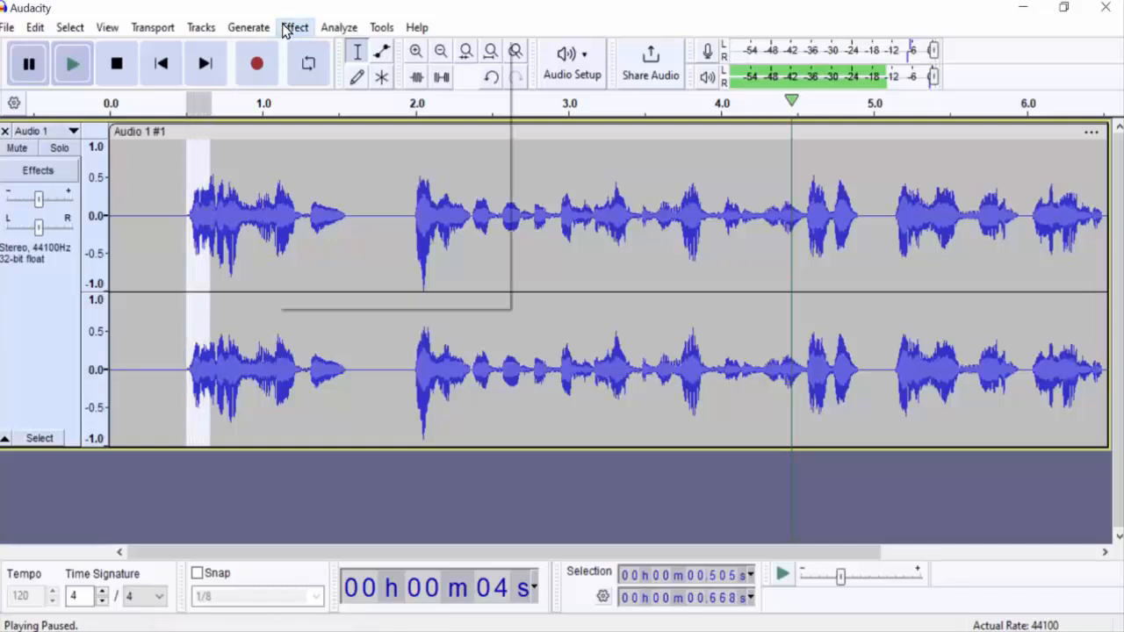
mouse_move(320, 154)
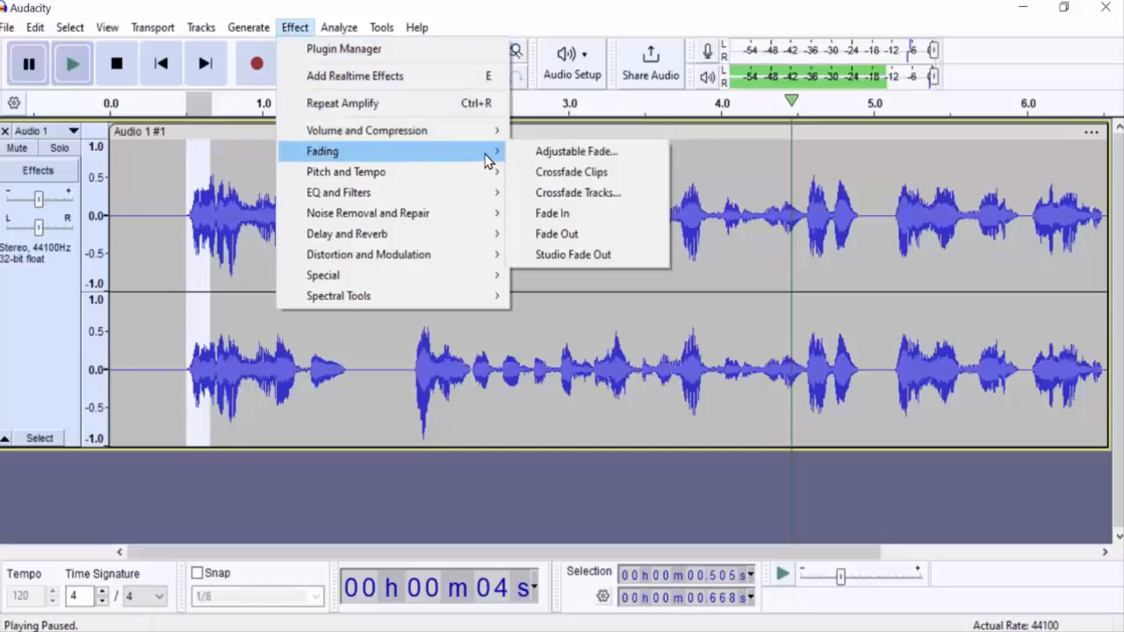
left_click(554, 214)
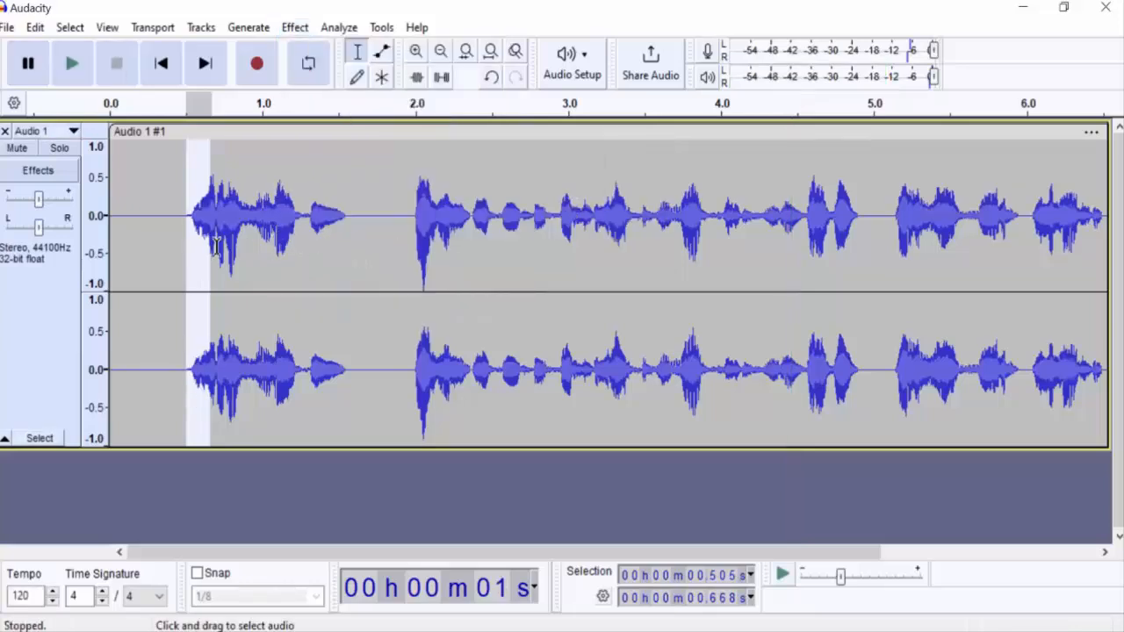
left_click(156, 221)
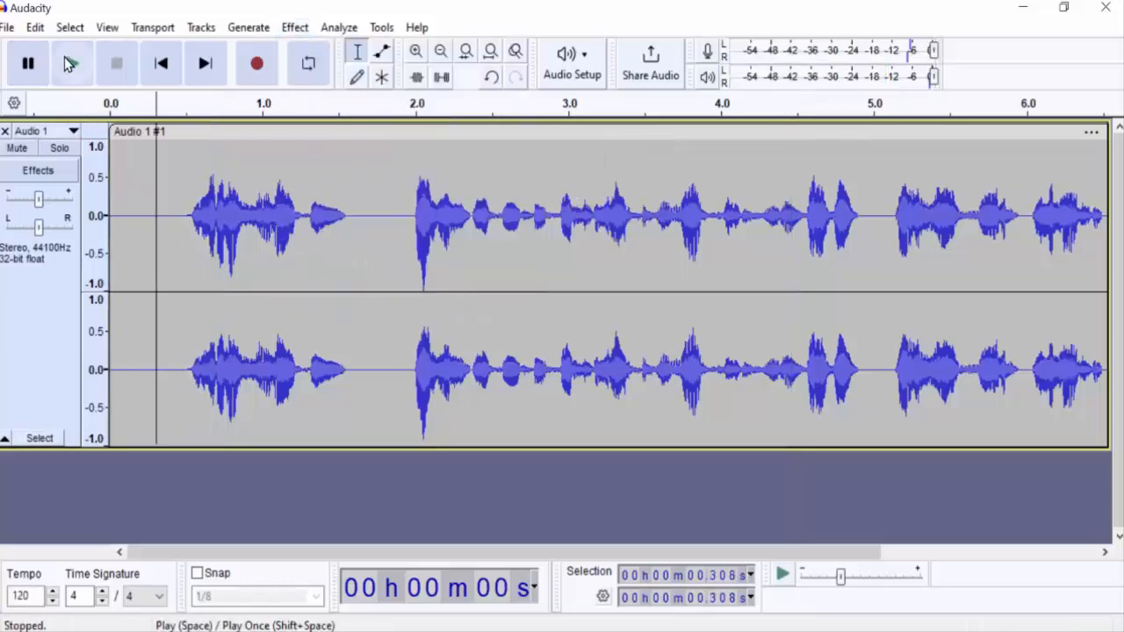
left_click(70, 64)
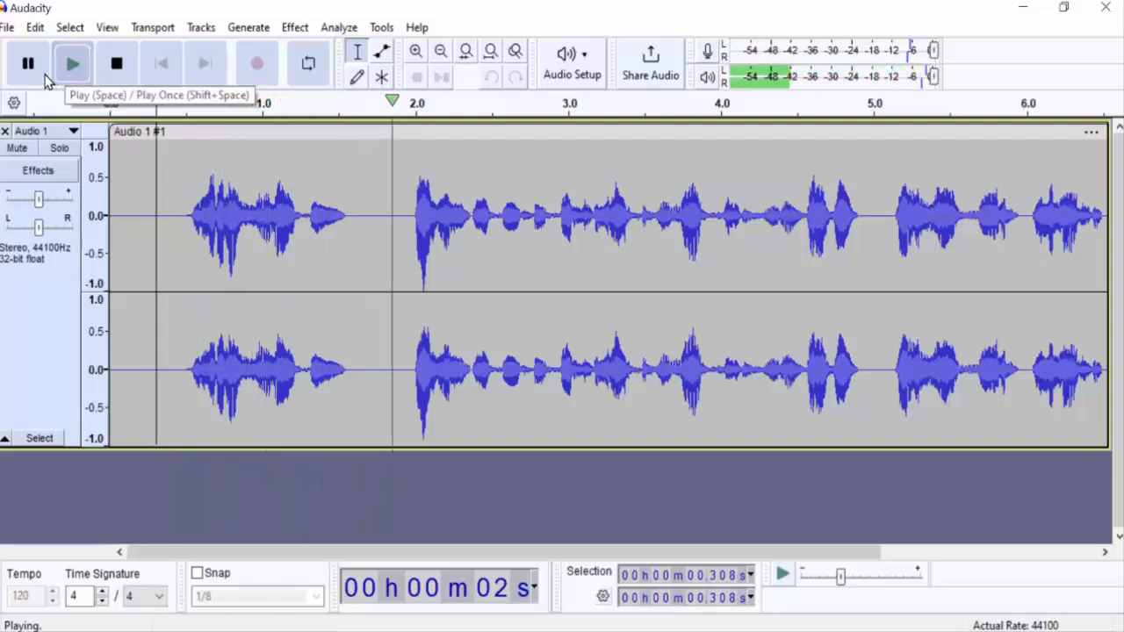
left_click(30, 70)
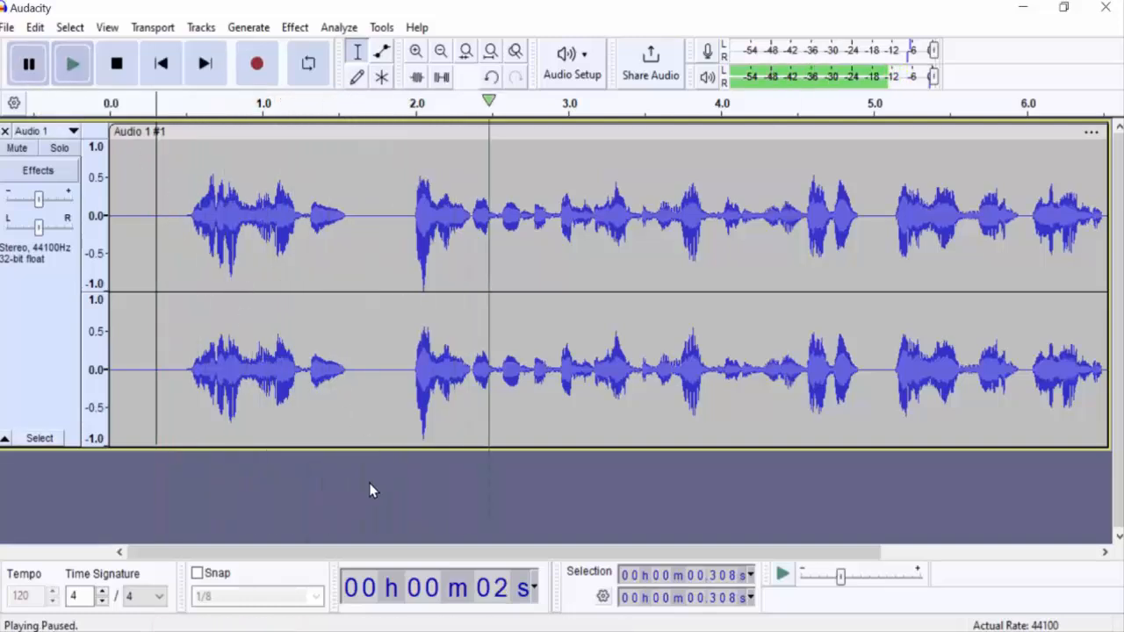
Apply a Fade Out to the narration's ending from about 6.29 to 6.52 seconds, and play from about 5.77 seconds to check it
left_click_drag(378, 552, 573, 562)
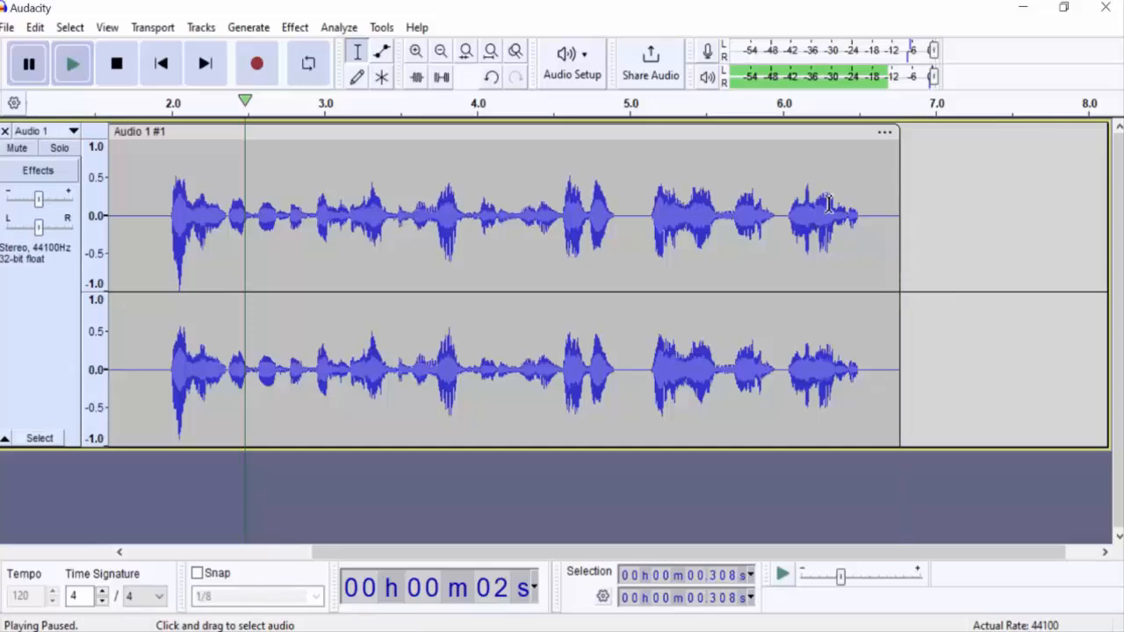
left_click_drag(829, 206, 862, 218)
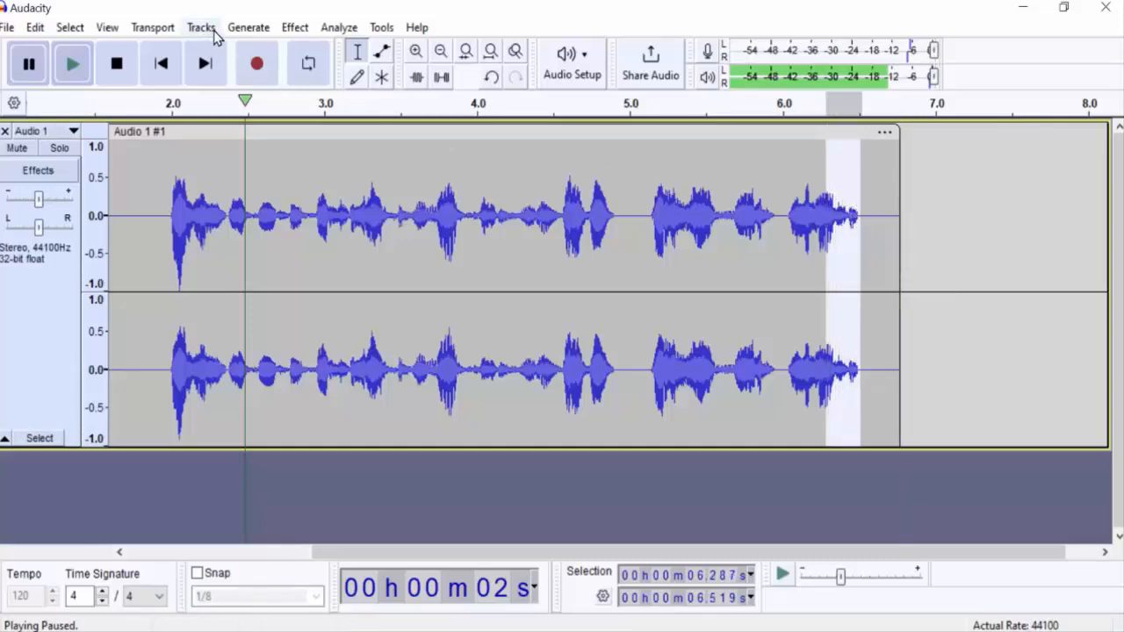
left_click(293, 28)
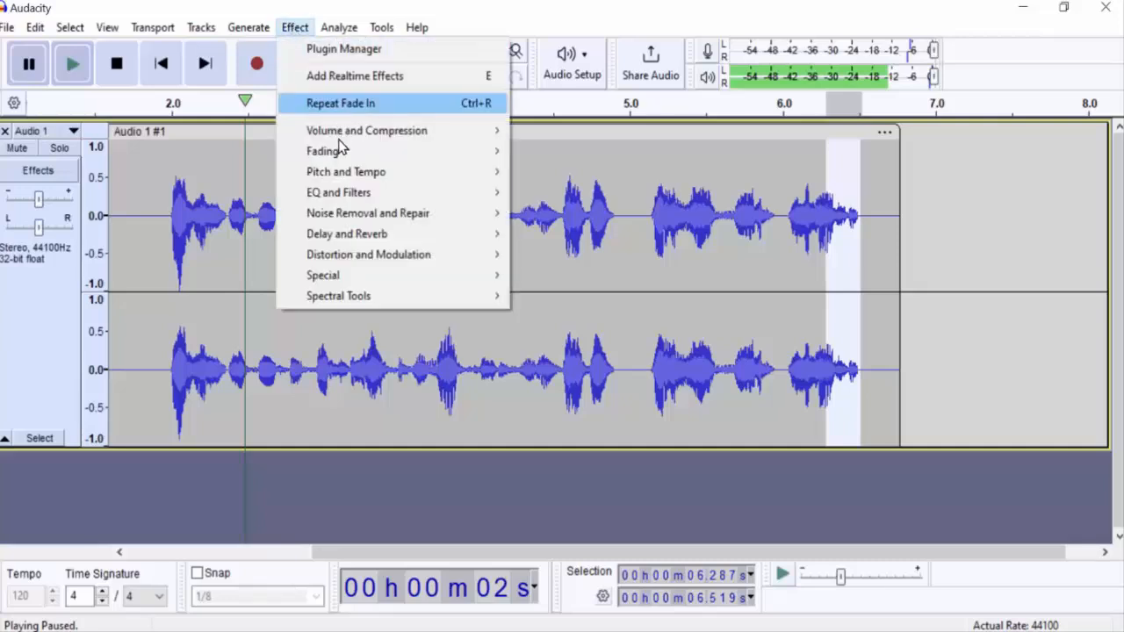
mouse_move(409, 151)
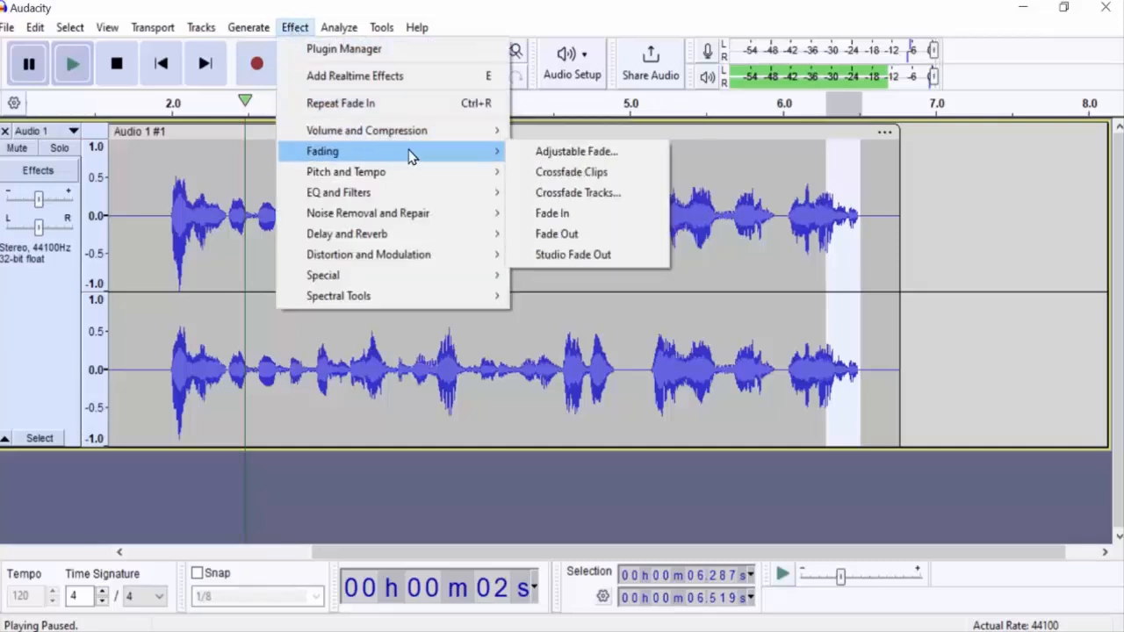
left_click(569, 234)
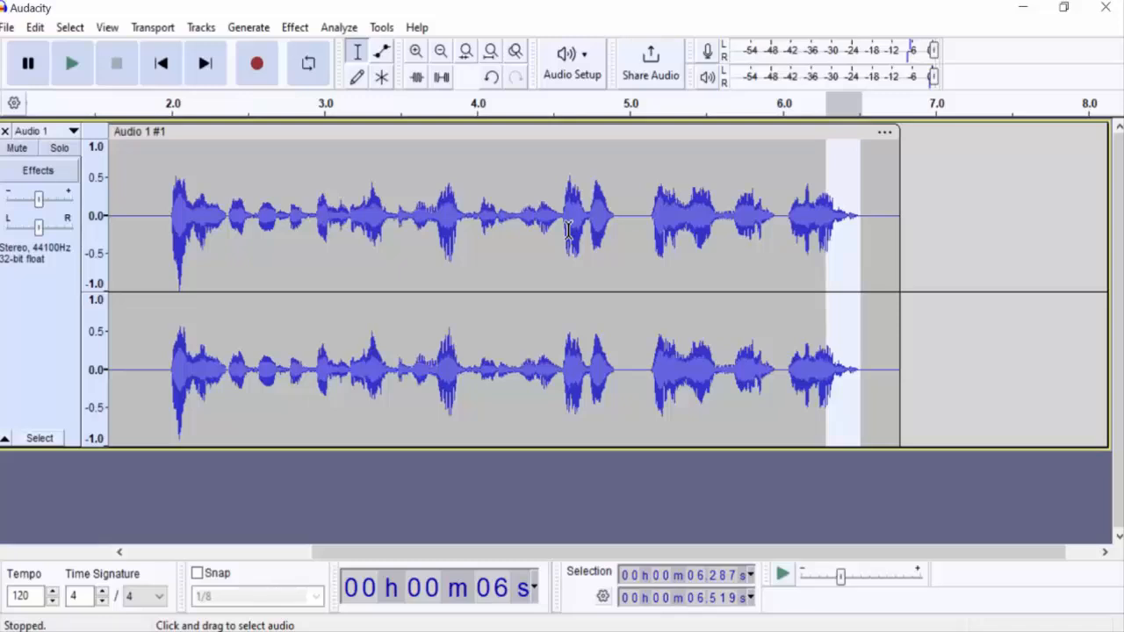
left_click(747, 220)
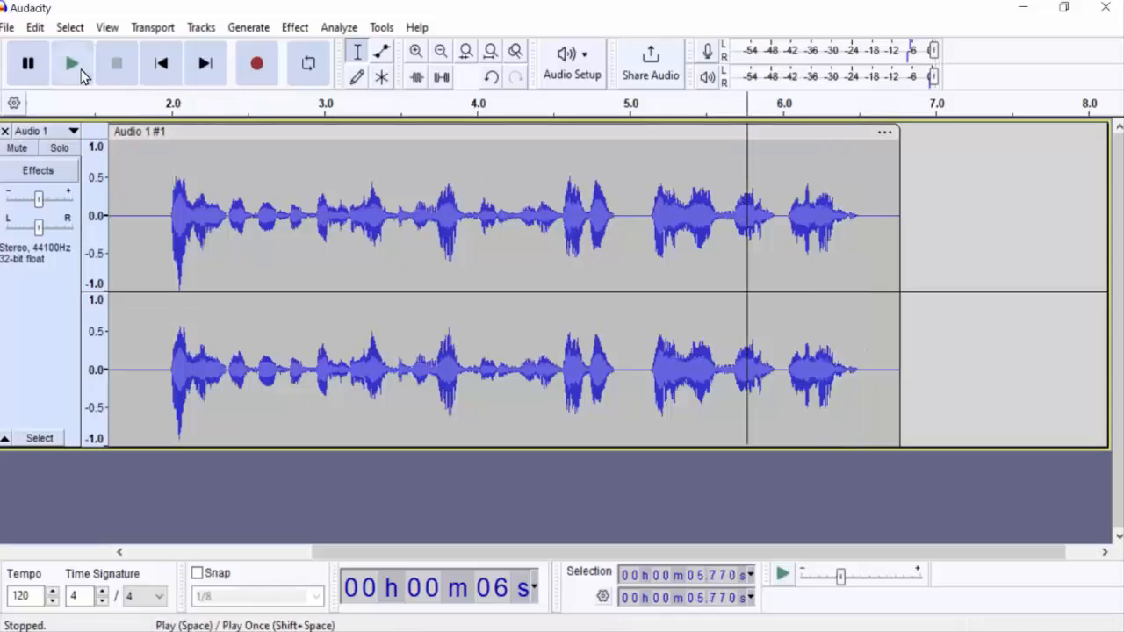
left_click(74, 65)
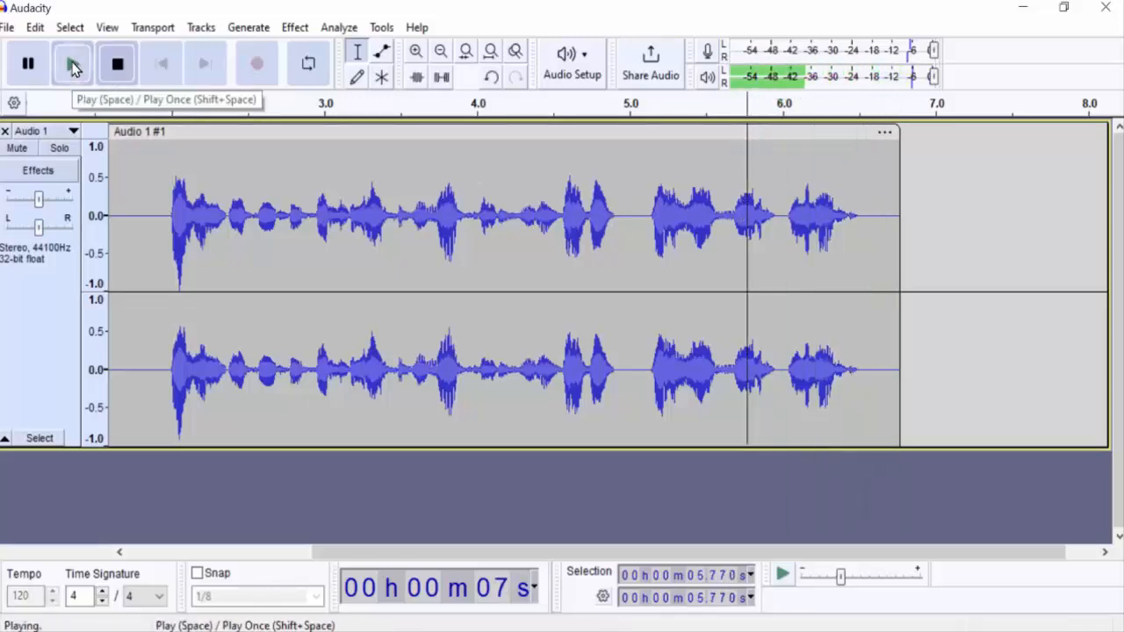
left_click(29, 66)
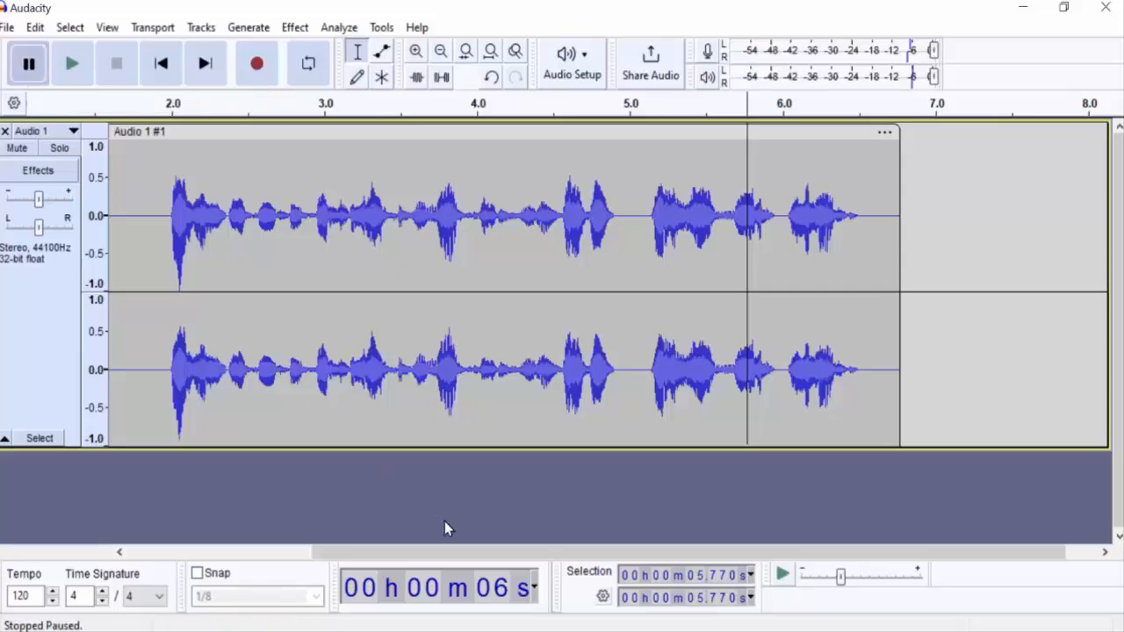
Export the whole narration to the computer as an MP3 file named الوايت بورد
left_click_drag(462, 554, 222, 552)
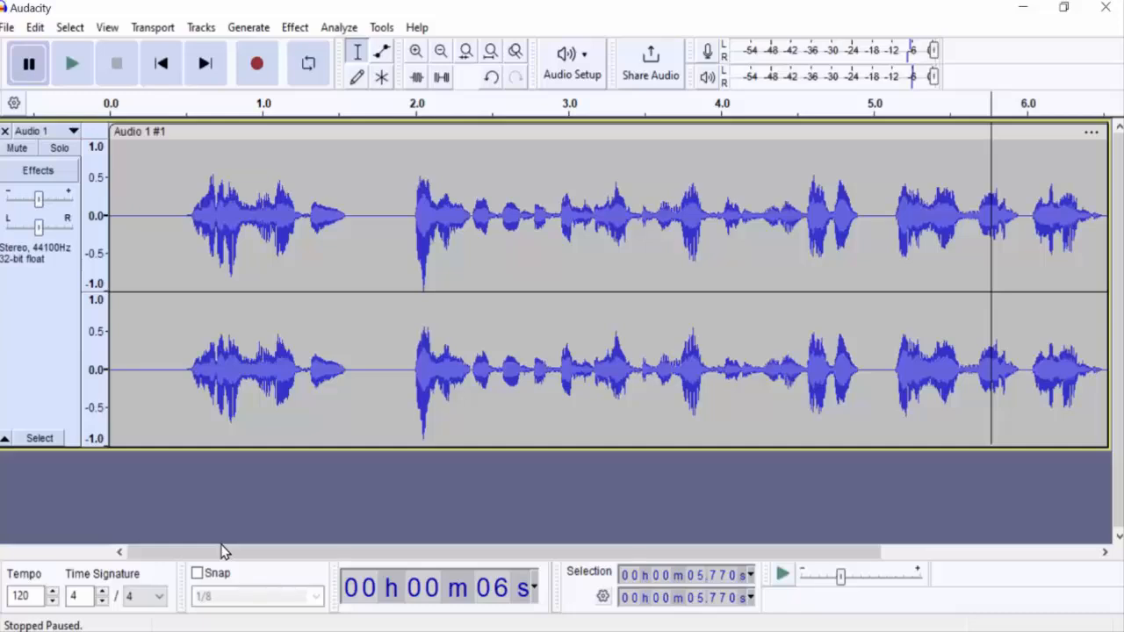
left_click(5, 29)
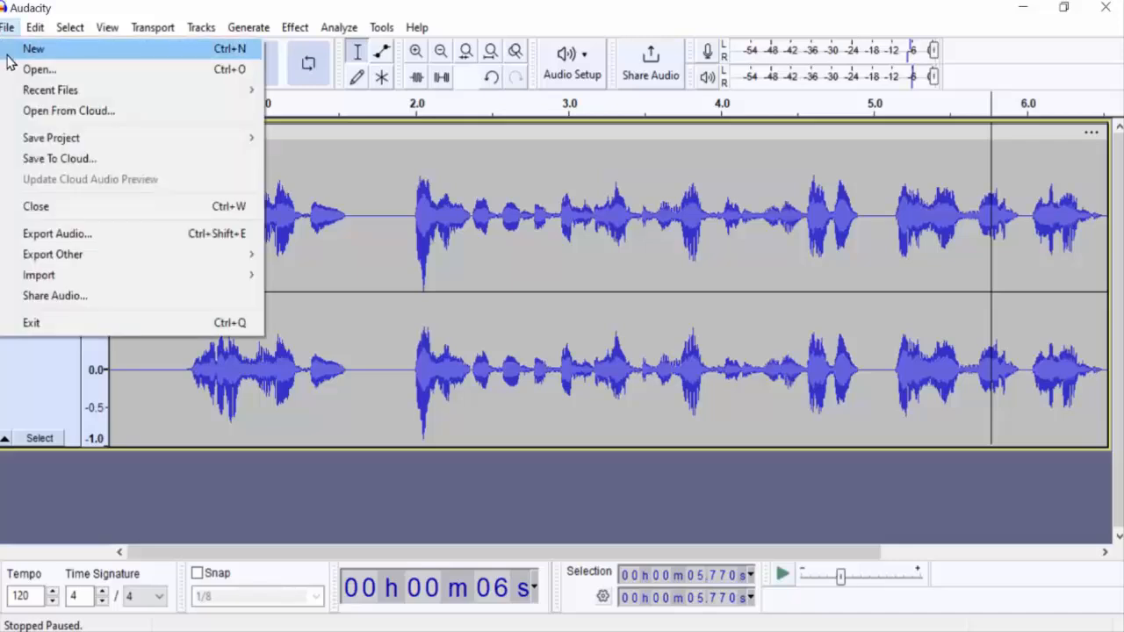
left_click(43, 238)
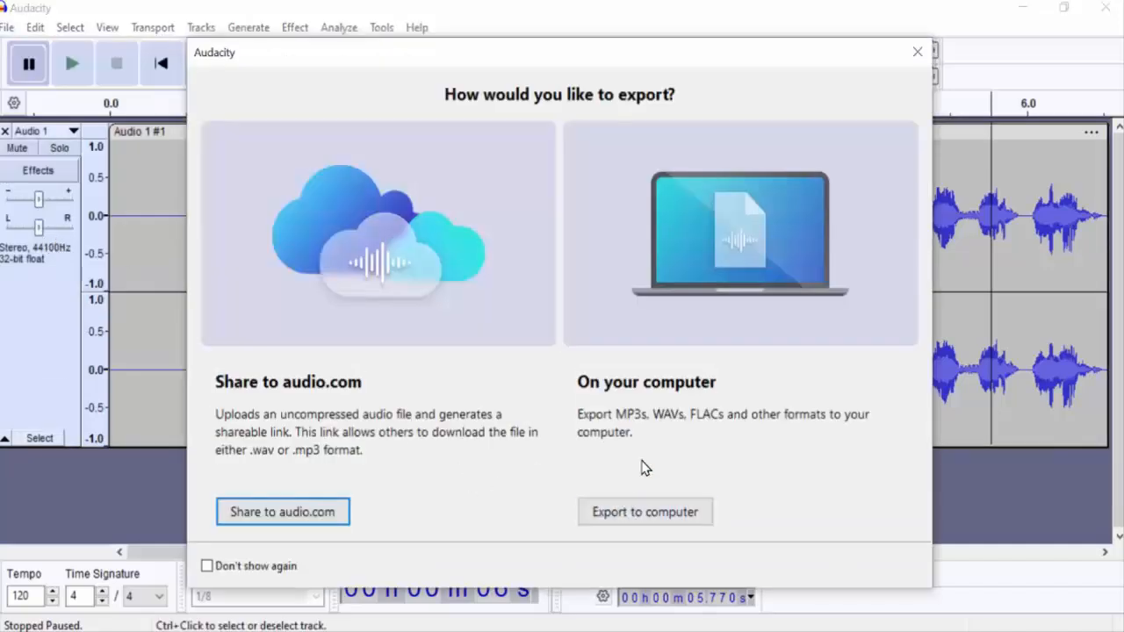
left_click(664, 516)
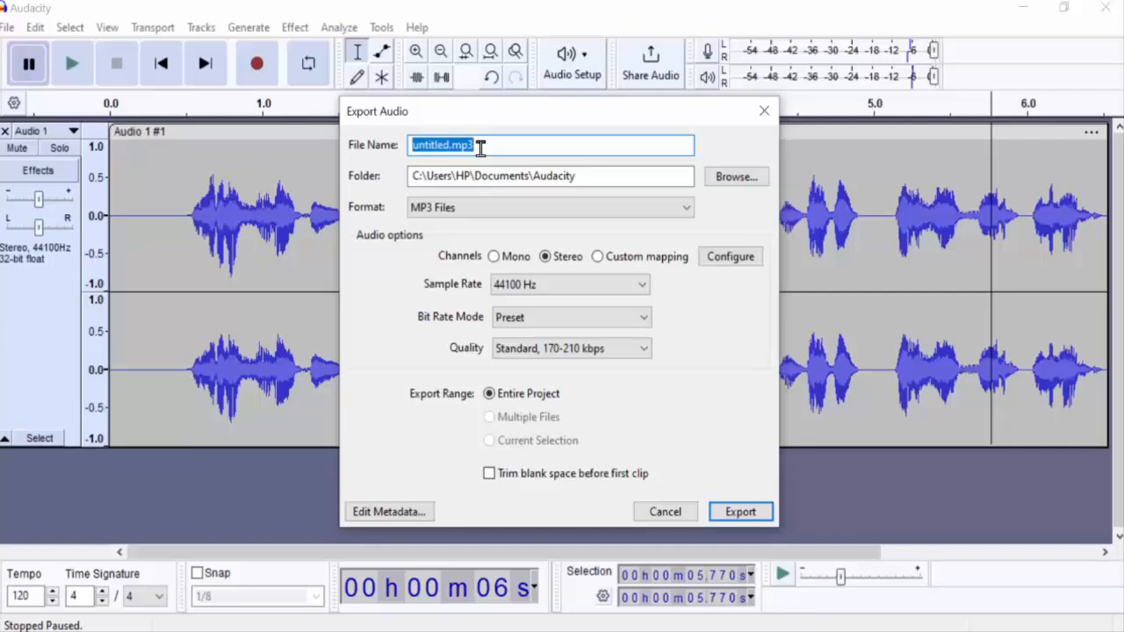
key("BackSpace")
type("Ull")
type("ايت بورد")
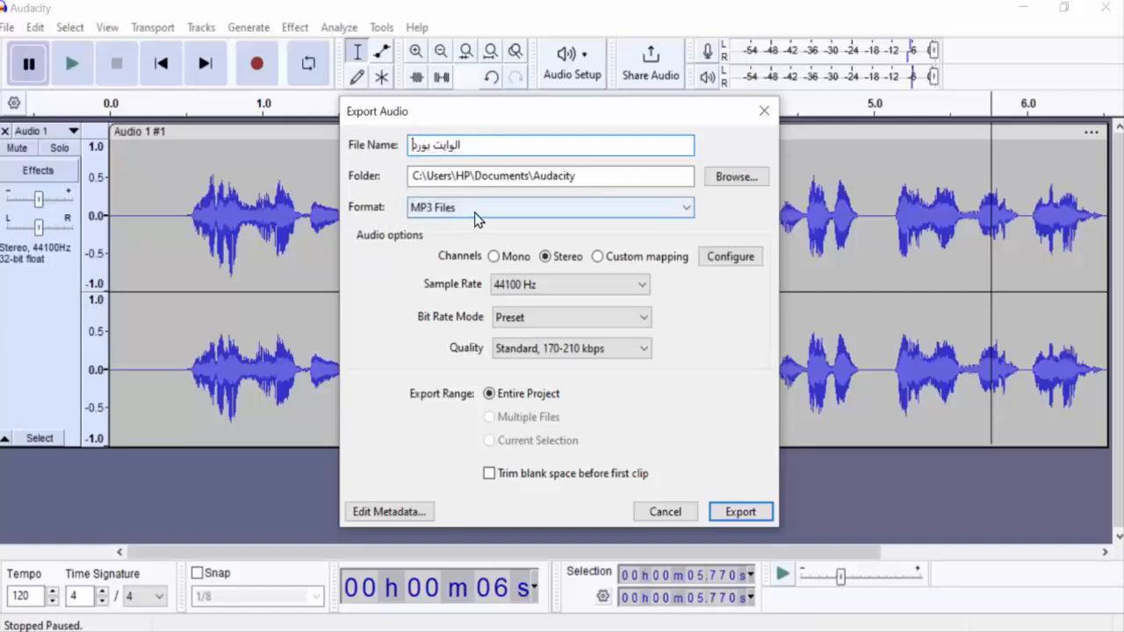
left_click(507, 207)
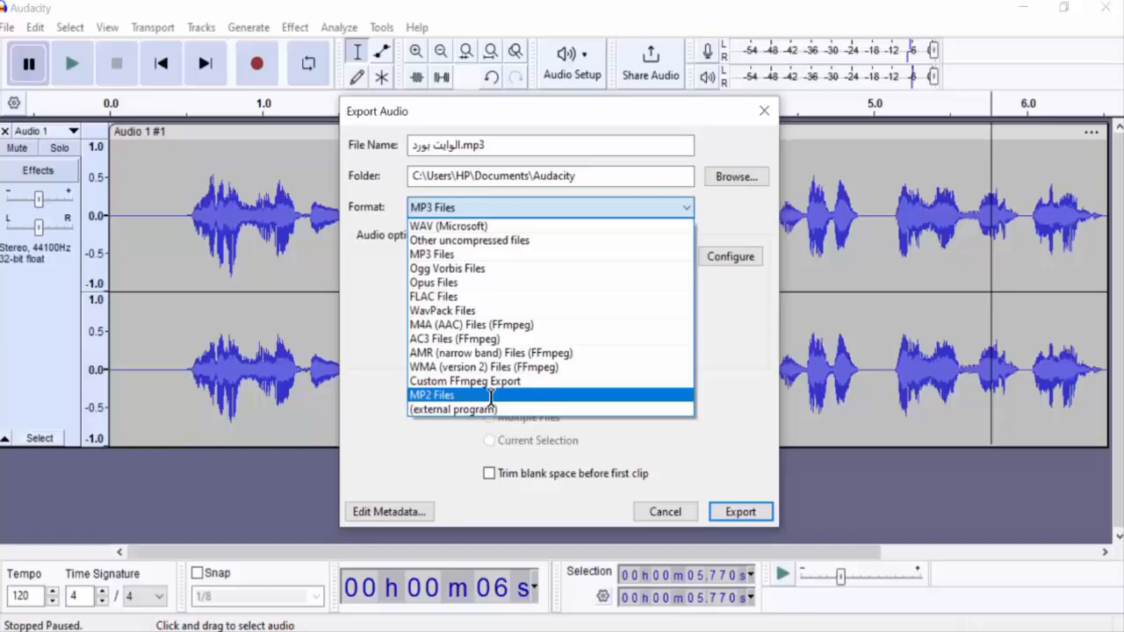
left_click(482, 256)
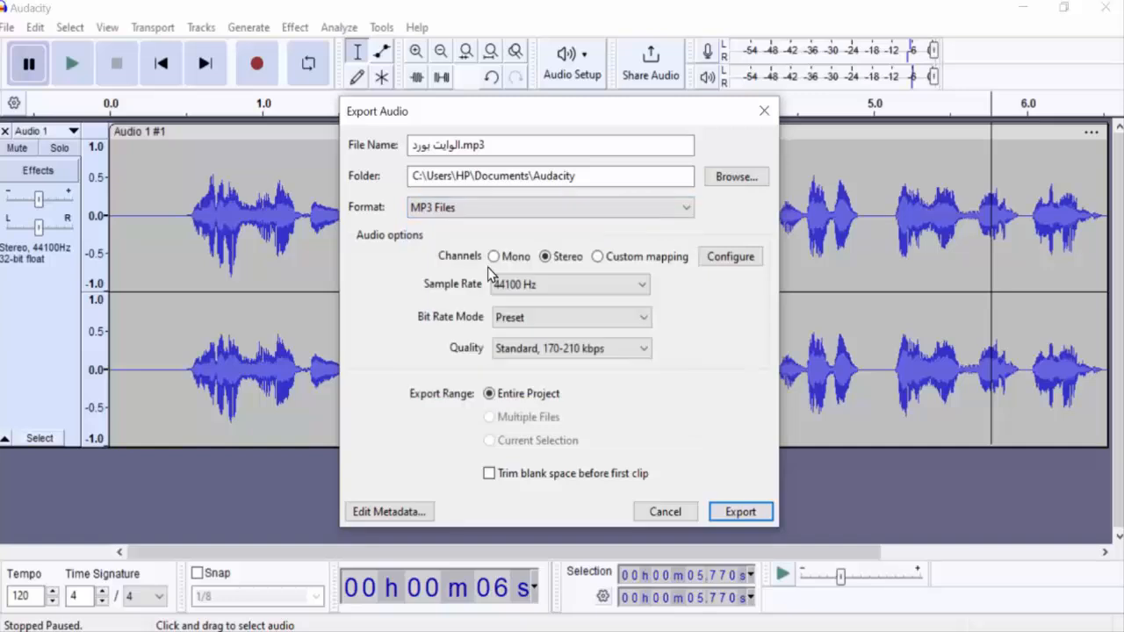
left_click(755, 516)
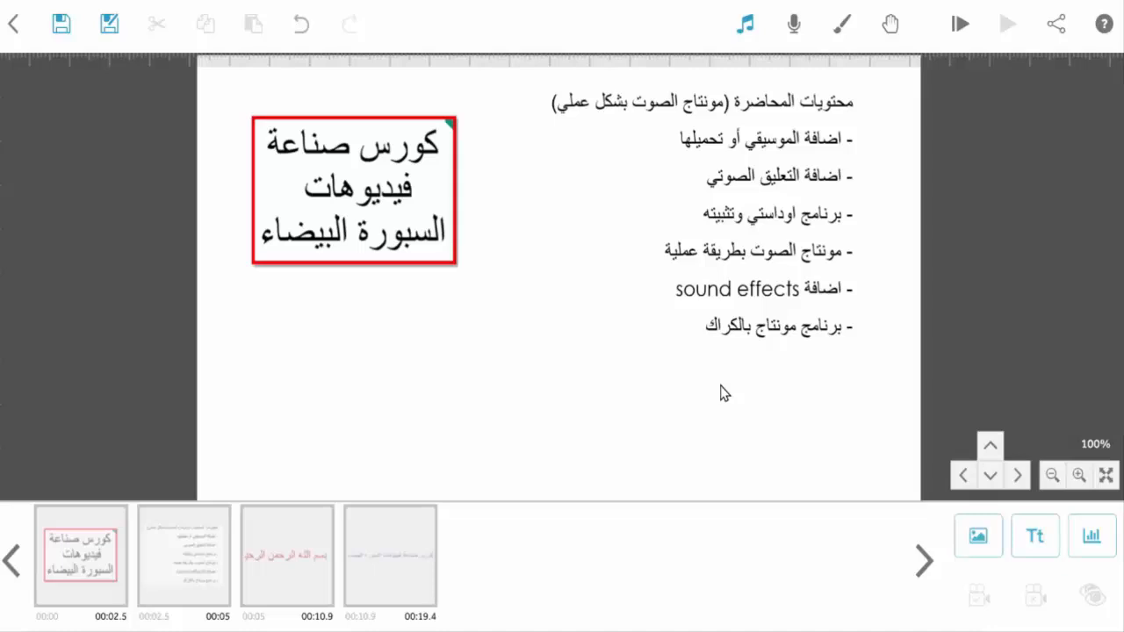
In VideoScribe, import the الوايت بورد MP3 from the الكورس folder on the Desktop as the scribe's voiceover and confirm it
left_click(793, 27)
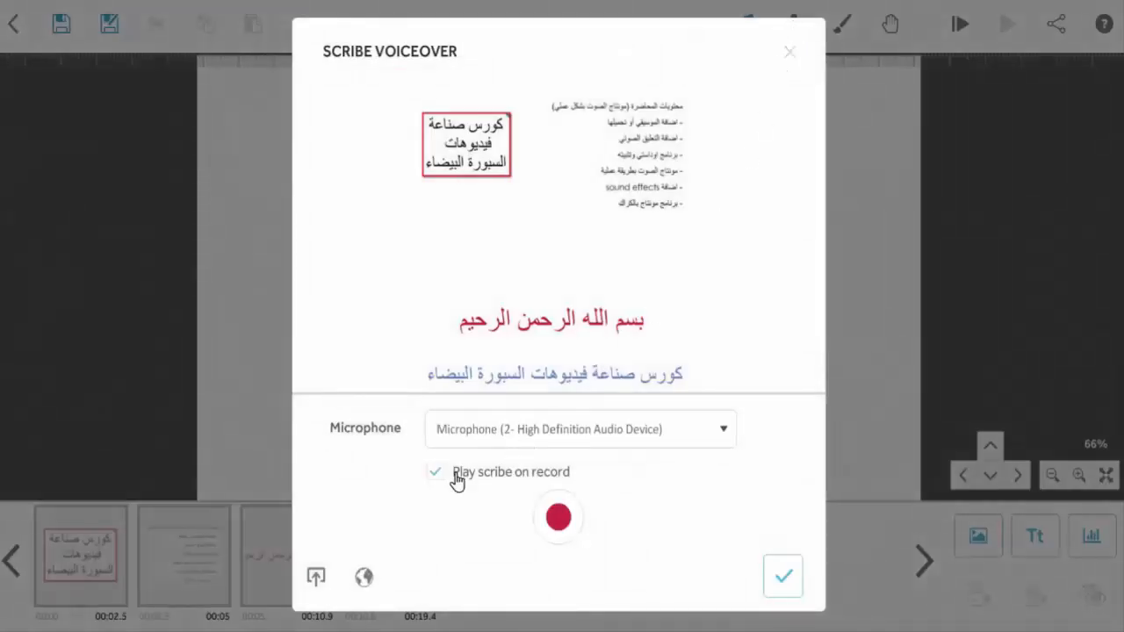
left_click(318, 578)
left_click(23, 162)
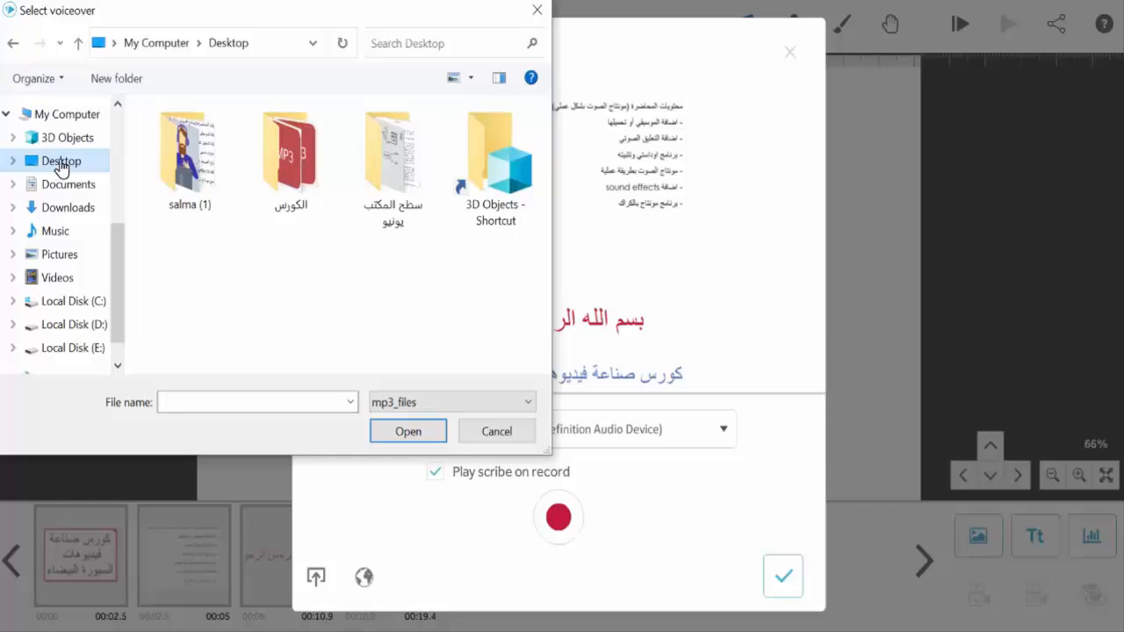
double_click(272, 171)
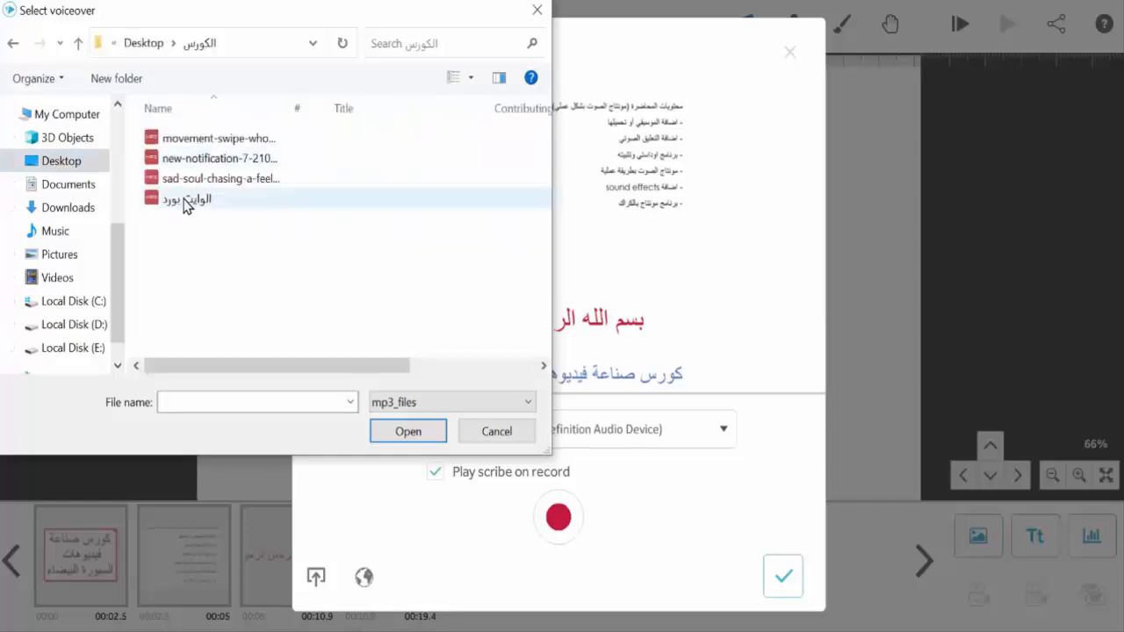
left_click(186, 202)
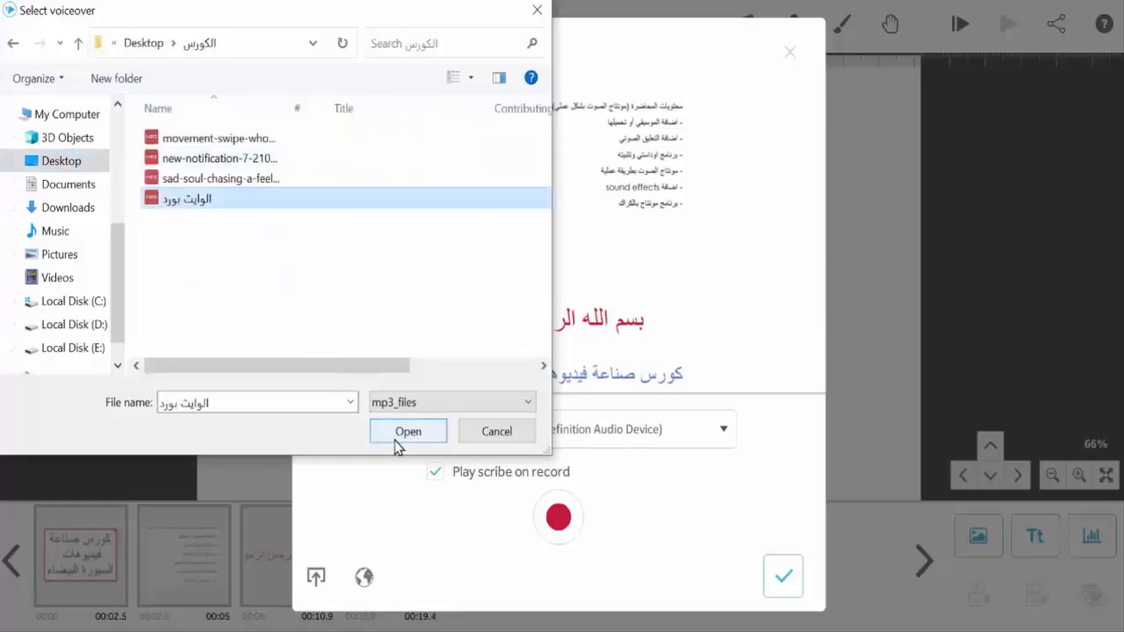
left_click(417, 433)
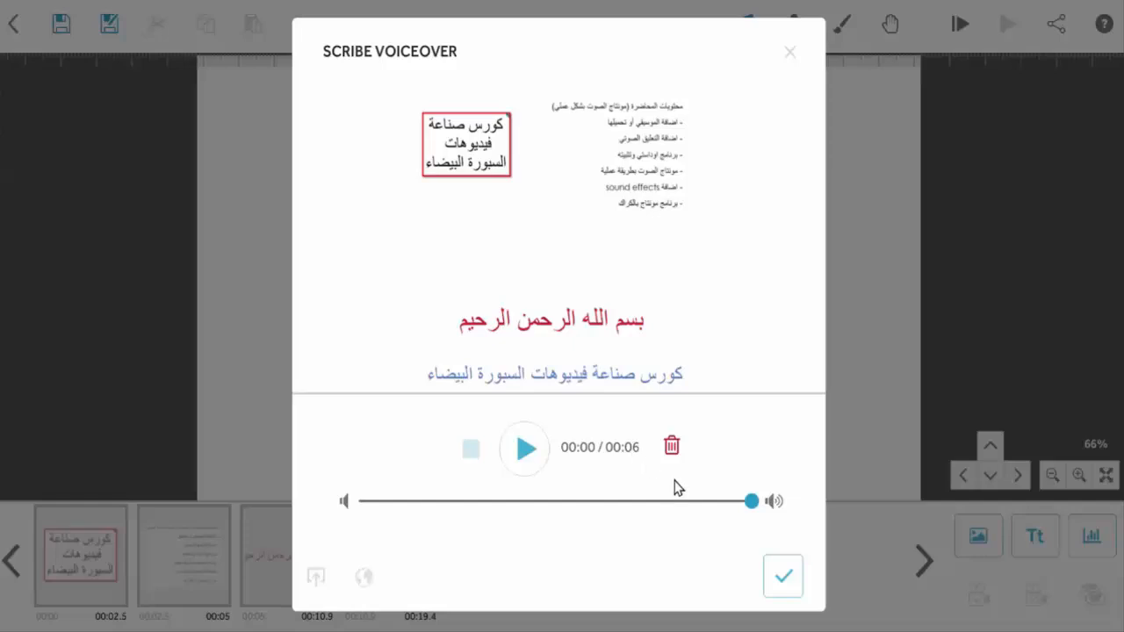
left_click(782, 575)
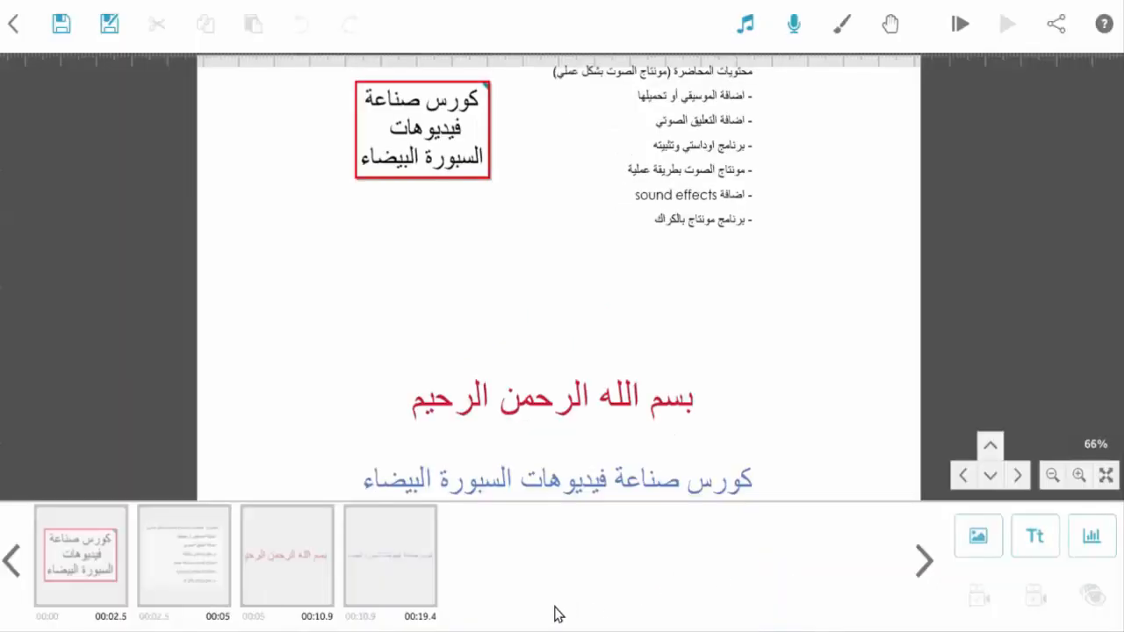
Preview the scribe from the start to check the voiceover, and stop it after several seconds
left_click(889, 23)
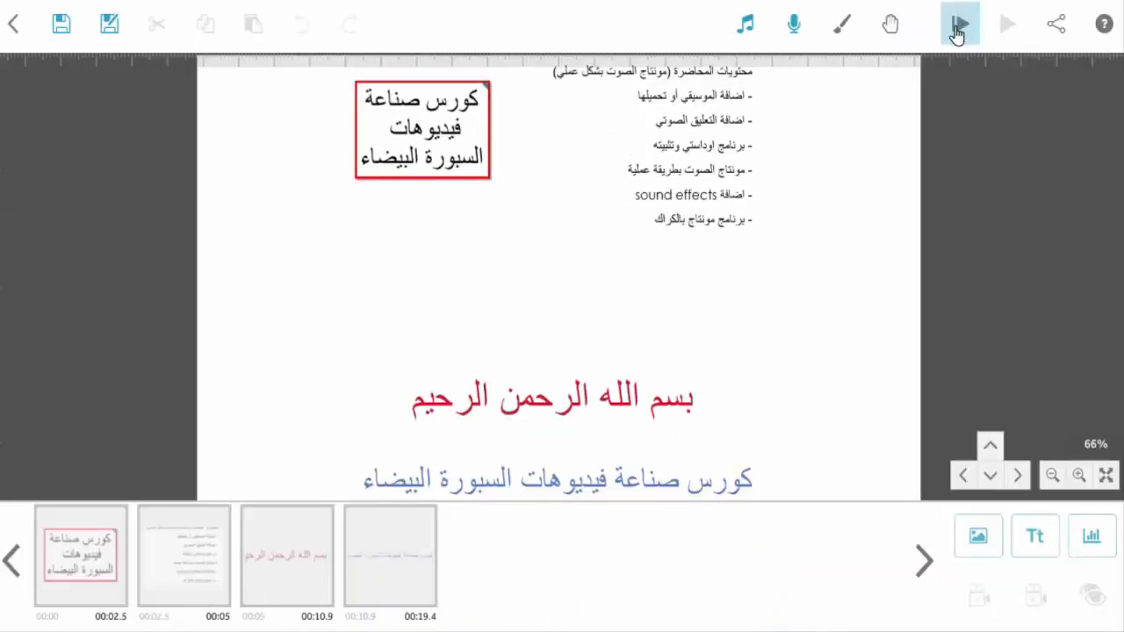
left_click(959, 26)
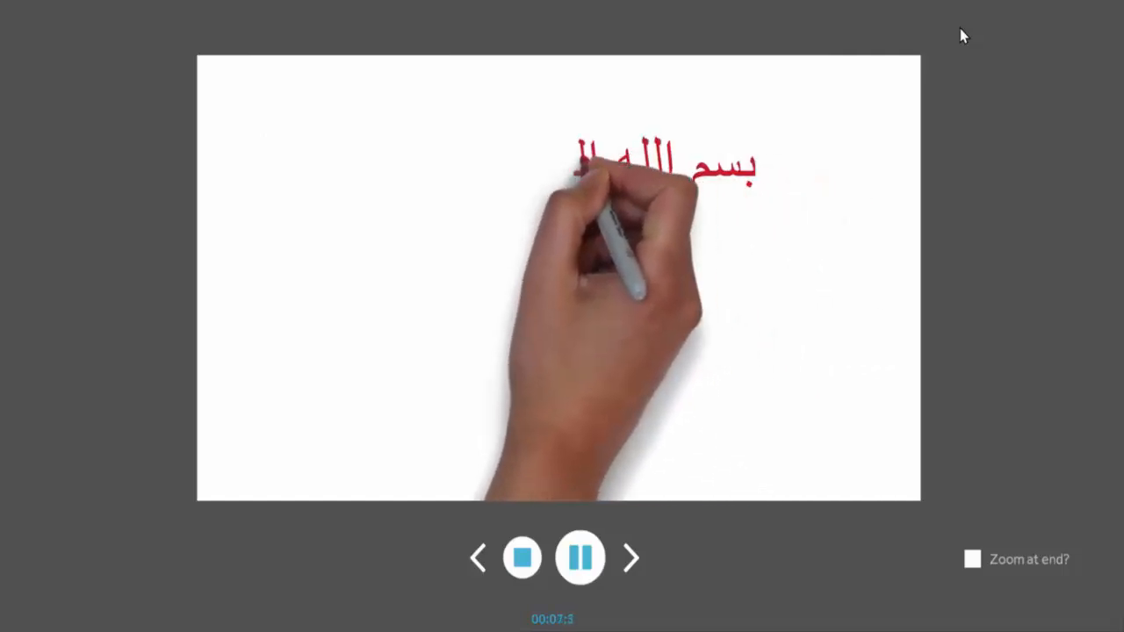
left_click(521, 562)
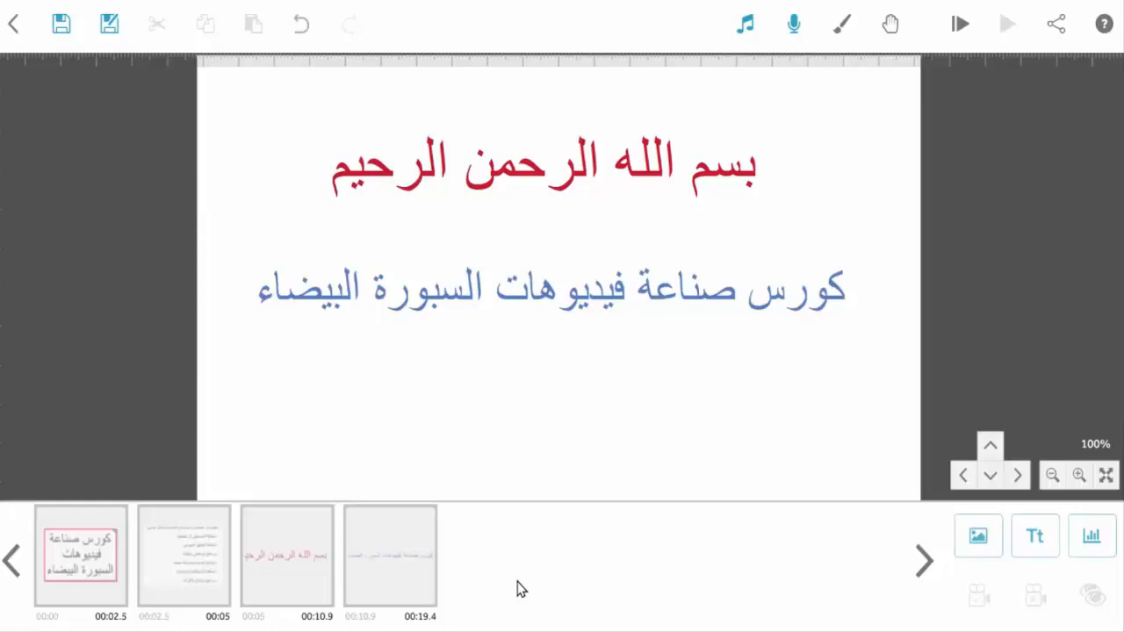
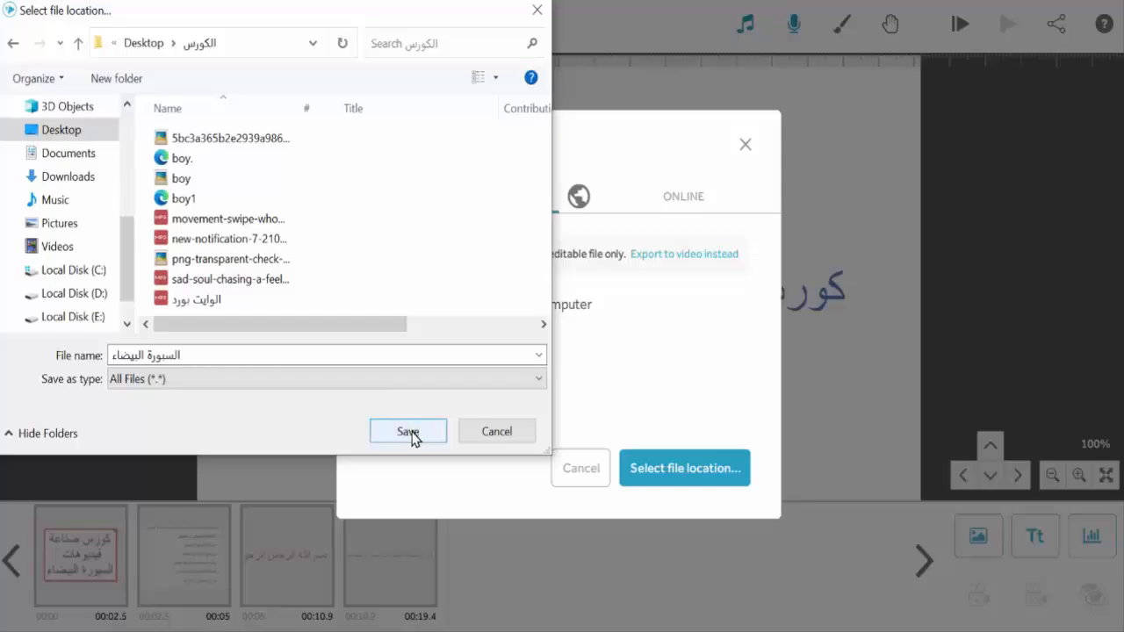
Save the scribe file as السبورة البيضاء in the الكورس folder, and add the لوجو الكورس image as the video's logo
left_click(411, 432)
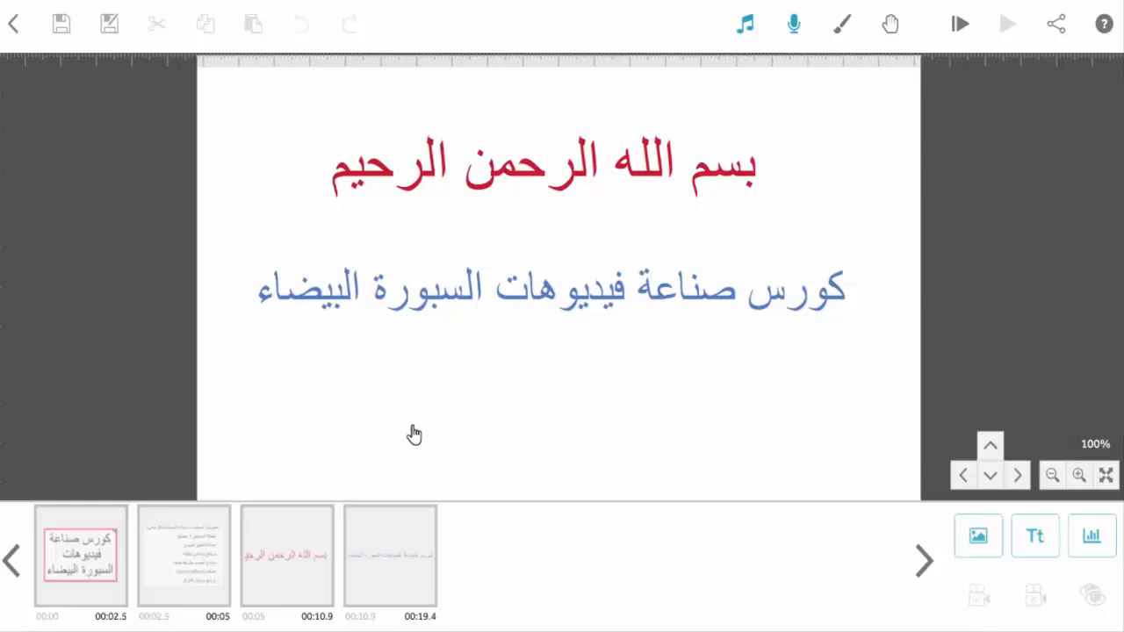
left_click(1055, 27)
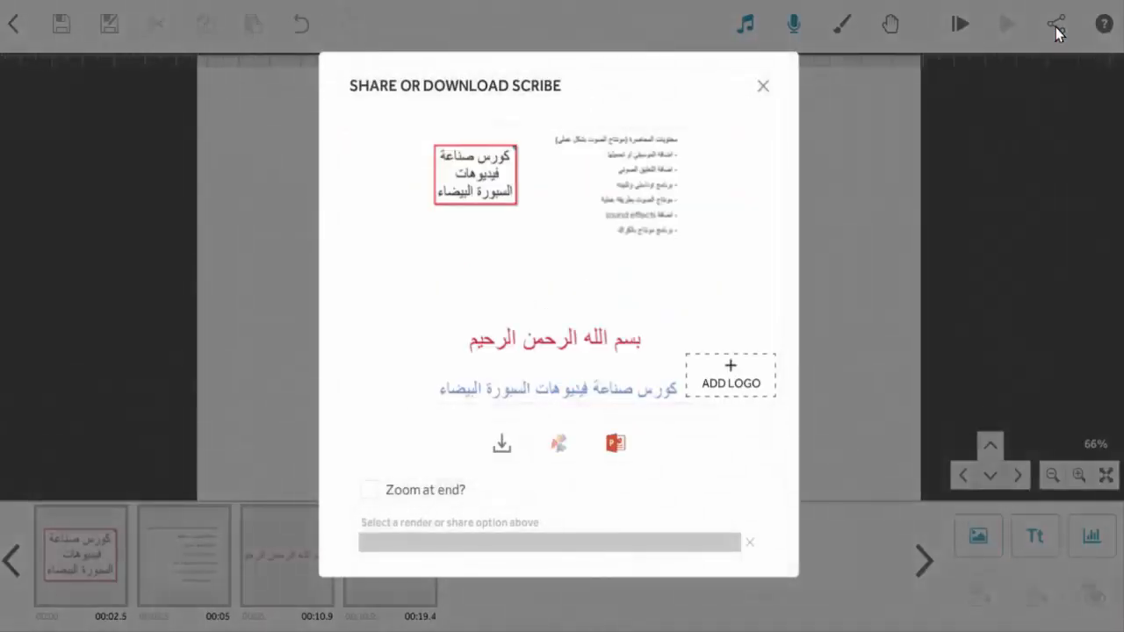
left_click(727, 376)
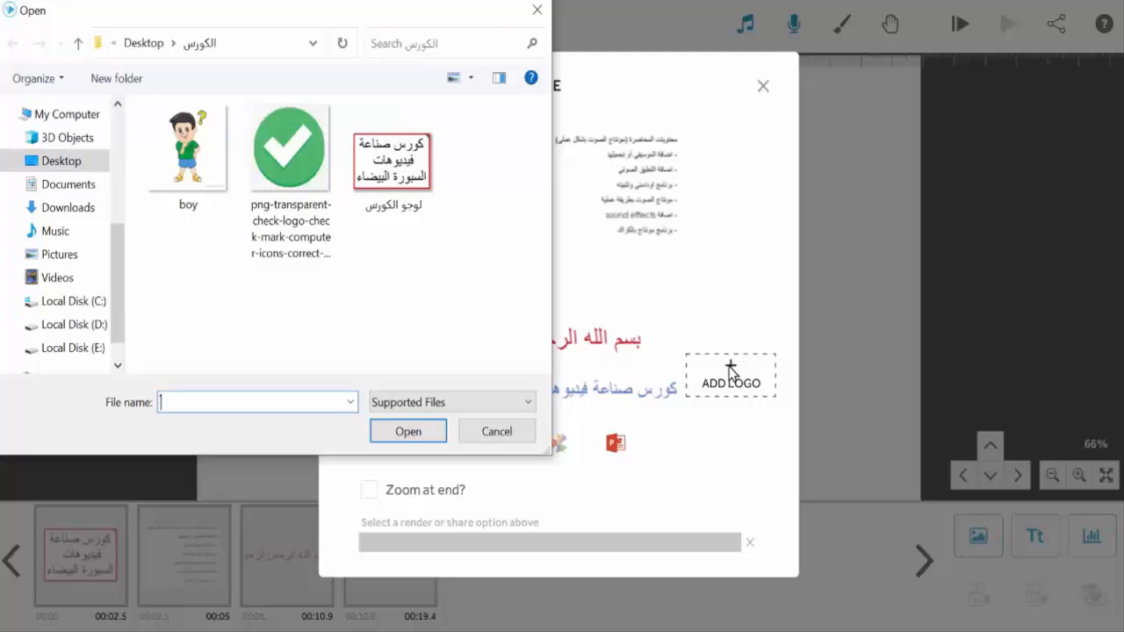
left_click(414, 183)
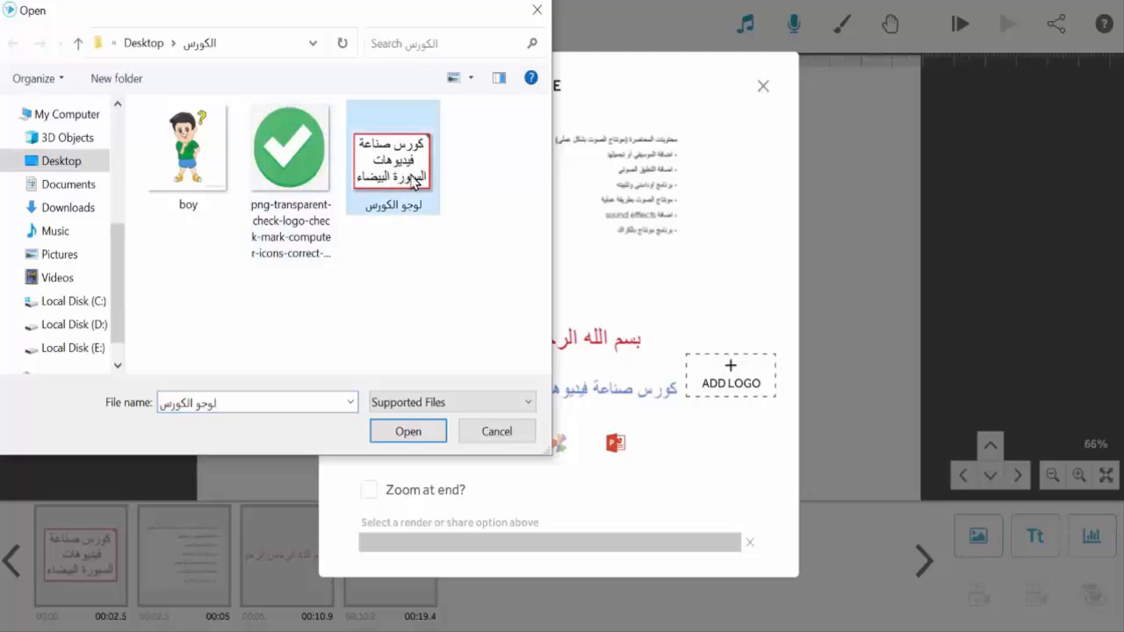
left_click(427, 431)
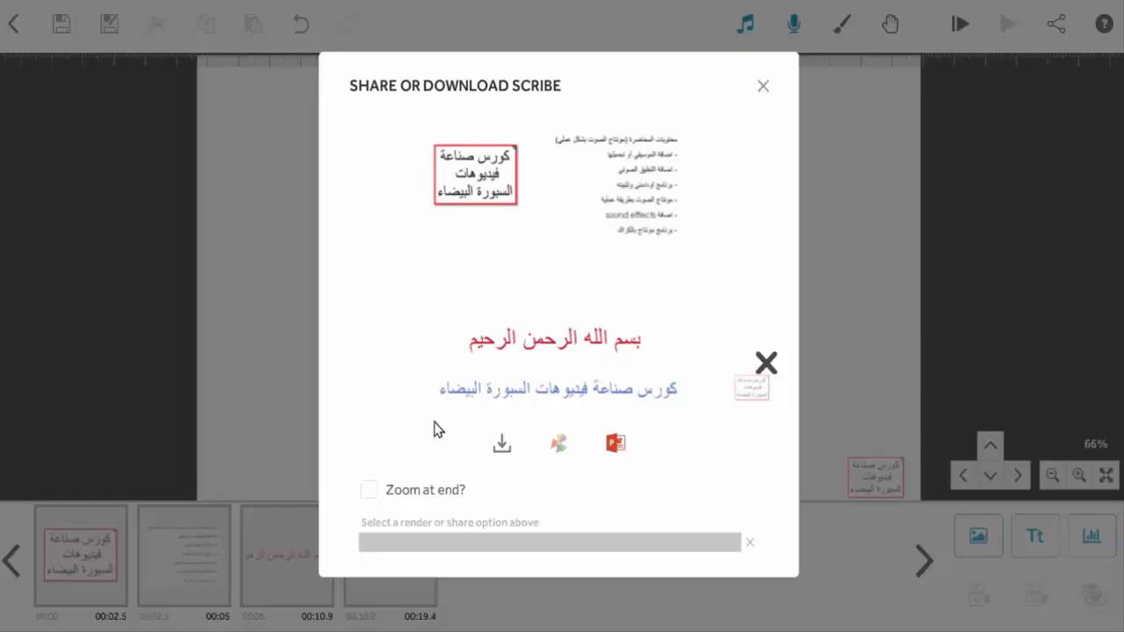
Render the scribe as an AVI video at 640 (Normal) size and 25 frames per second, and pause and close the playback of the finished file
left_click(502, 444)
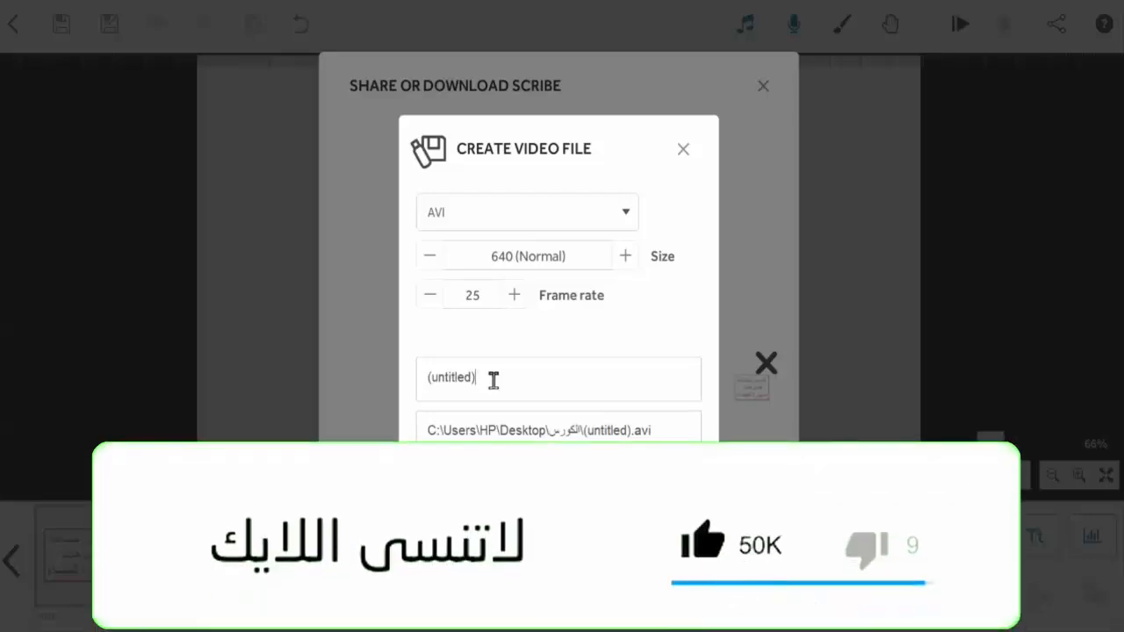
left_click(493, 382)
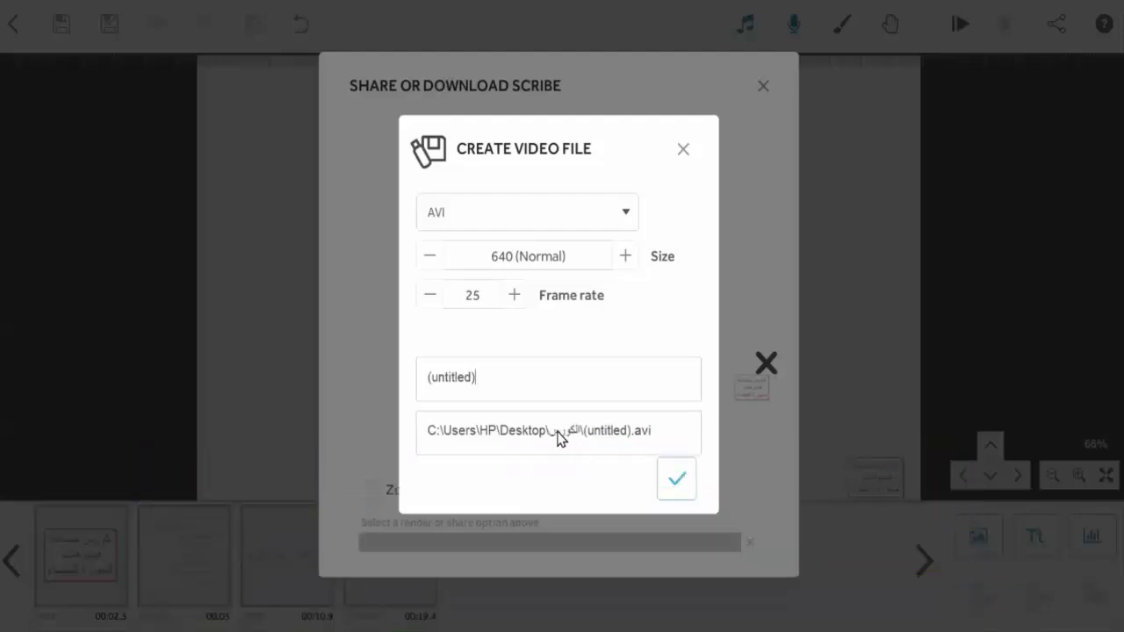
left_click(677, 479)
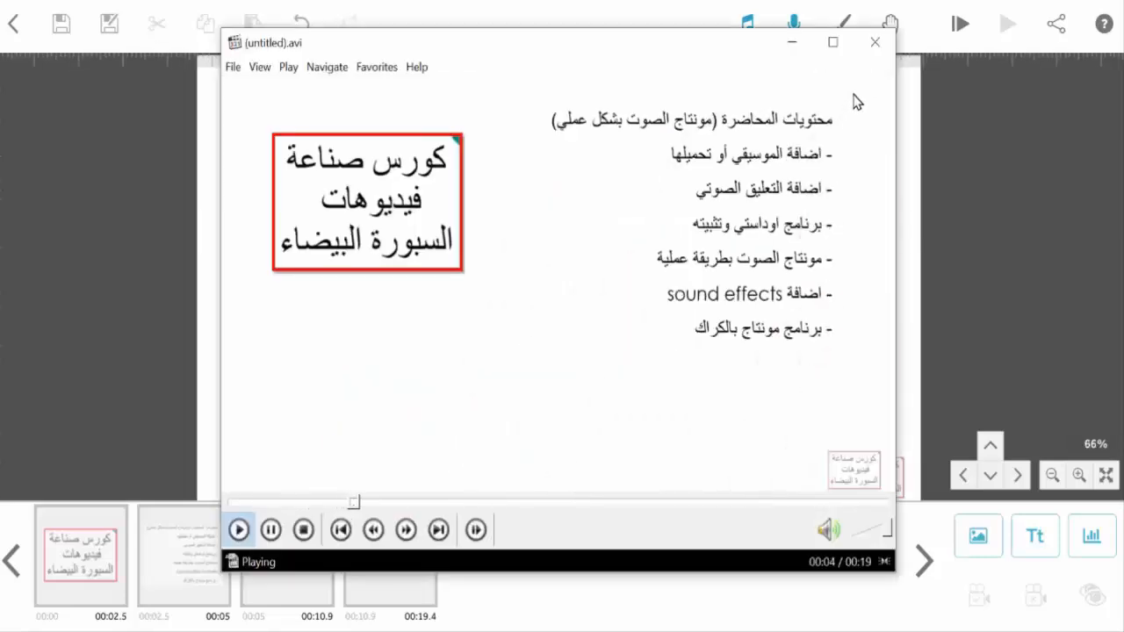
left_click(272, 531)
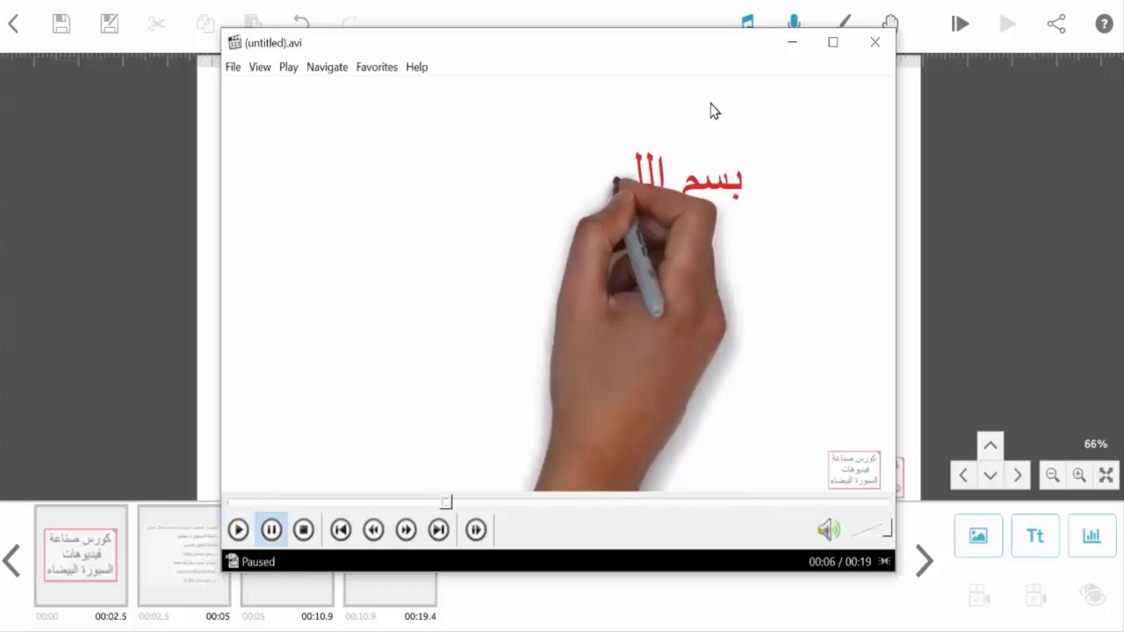
left_click(874, 44)
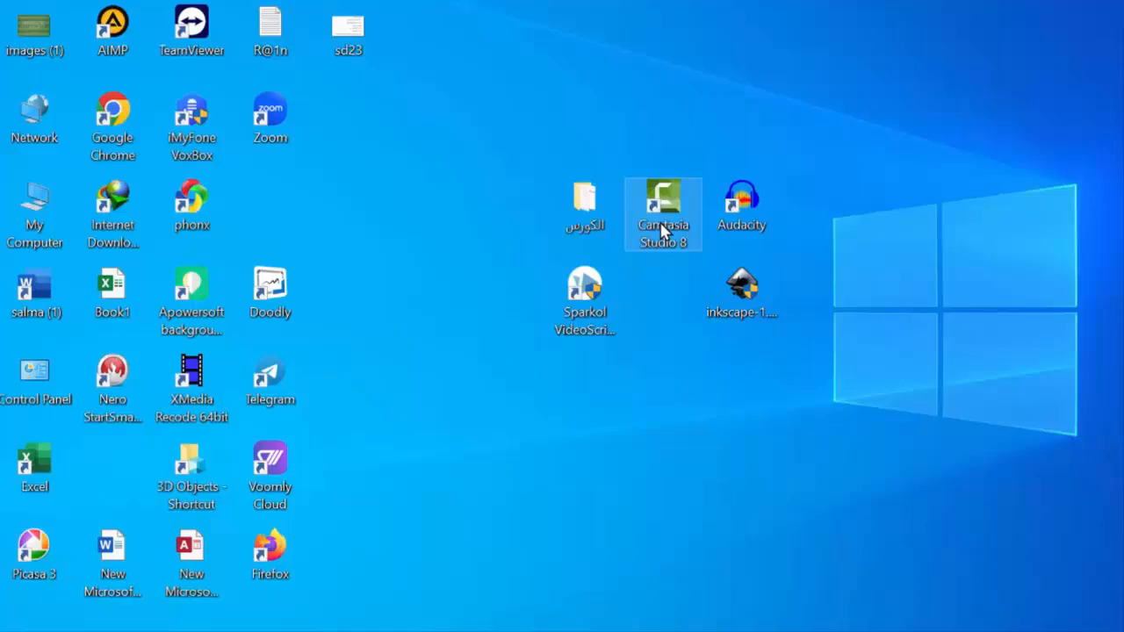
Open Camtasia Studio 8 and import the (untitled) video from the الكورس folder on the Desktop
double_click(660, 231)
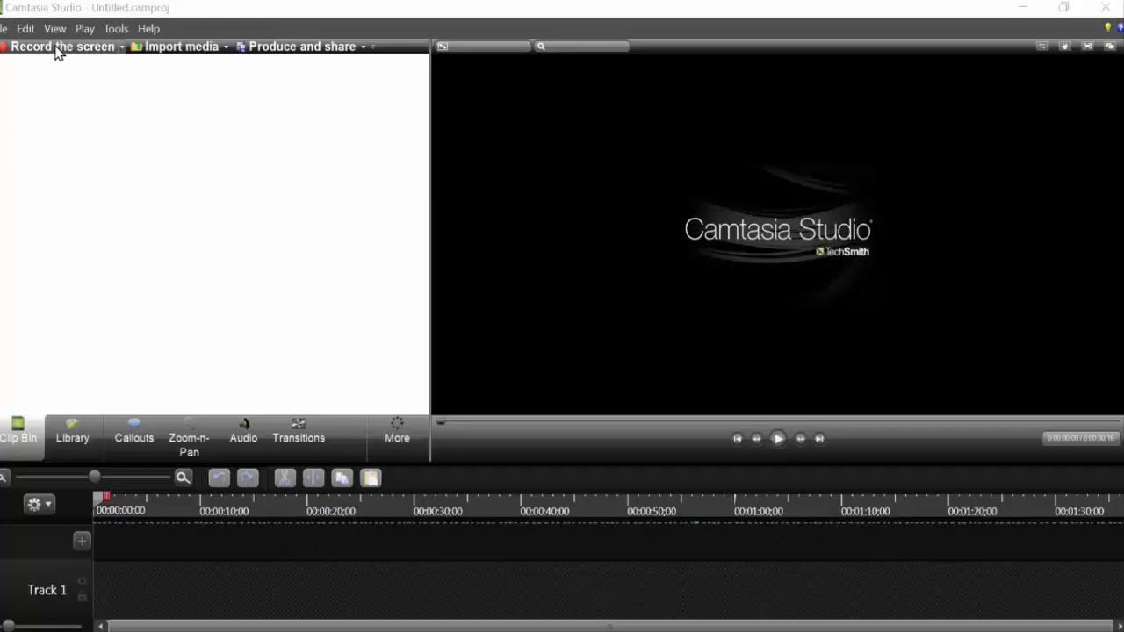
left_click(185, 48)
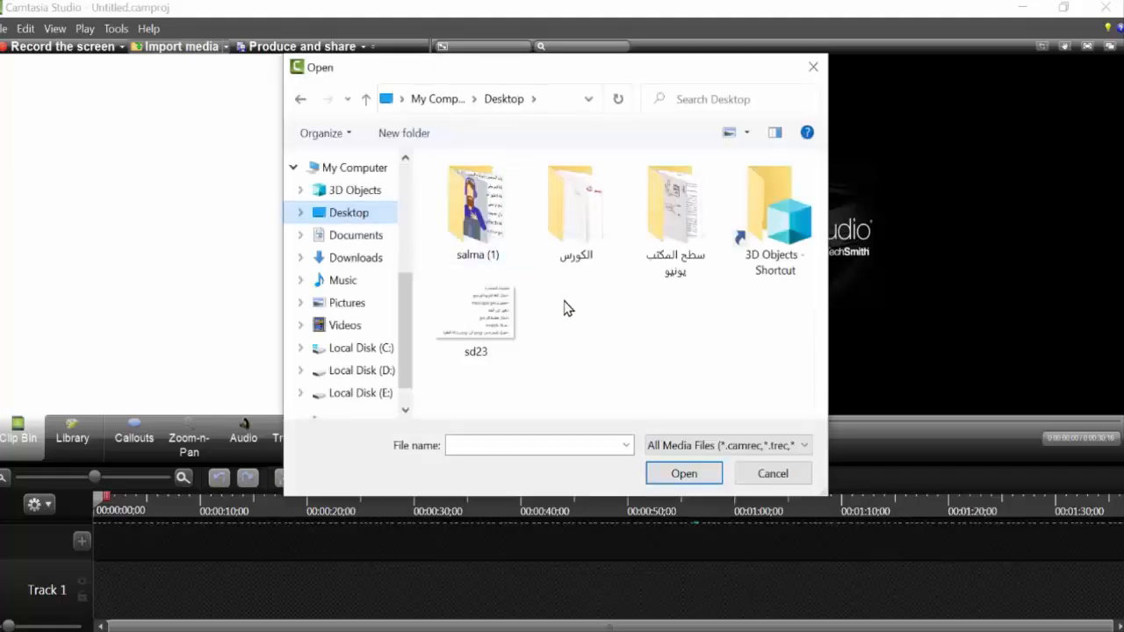
double_click(590, 228)
scroll(604, 333, "down", 1)
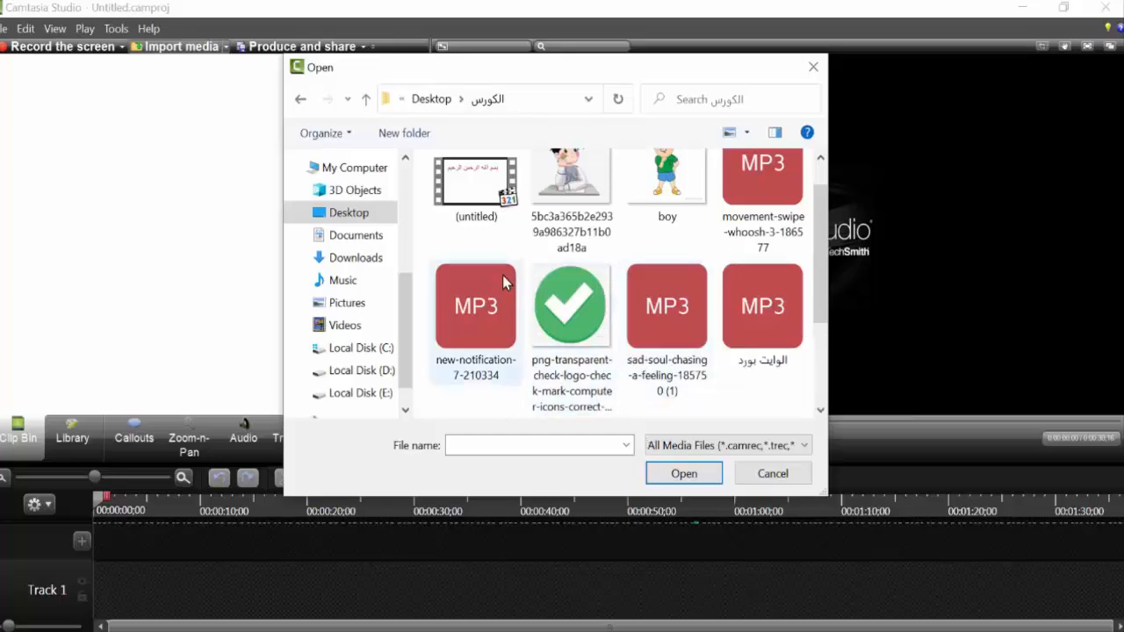
left_click(491, 188)
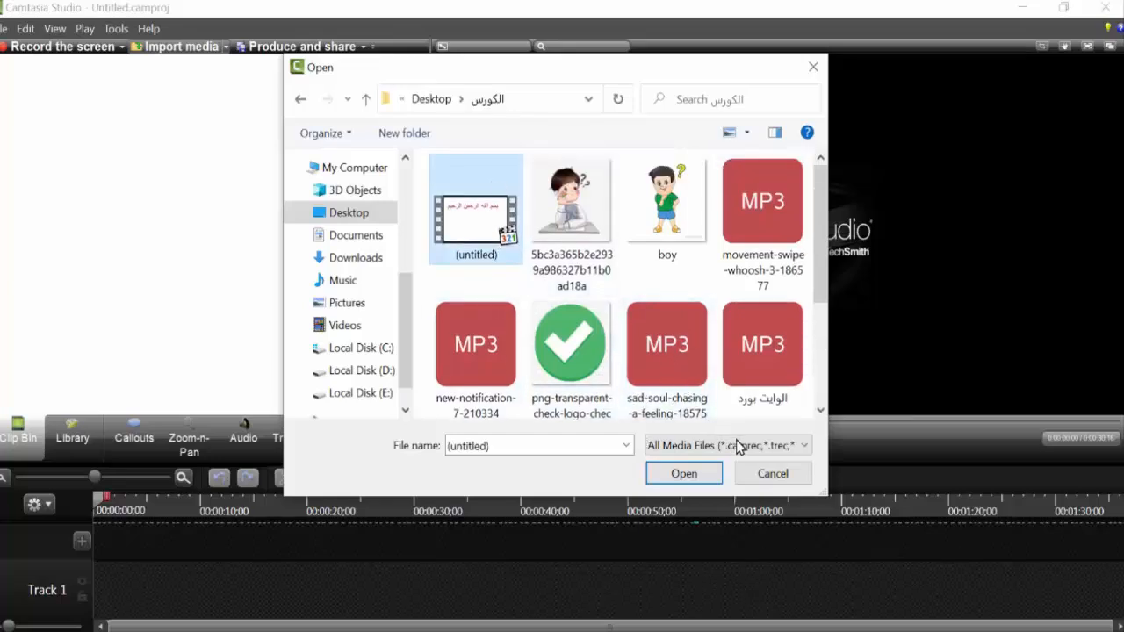
left_click(683, 473)
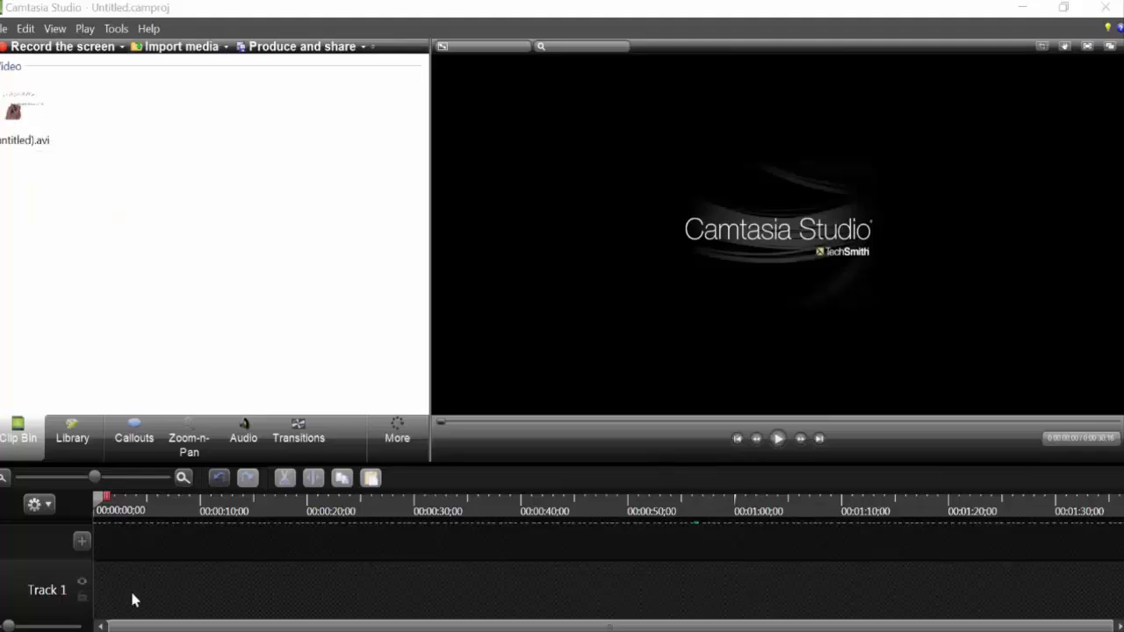
Add the (untitled).avi video from the Clip Bin to the start of Track 1
left_click_drag(20, 110, 113, 592)
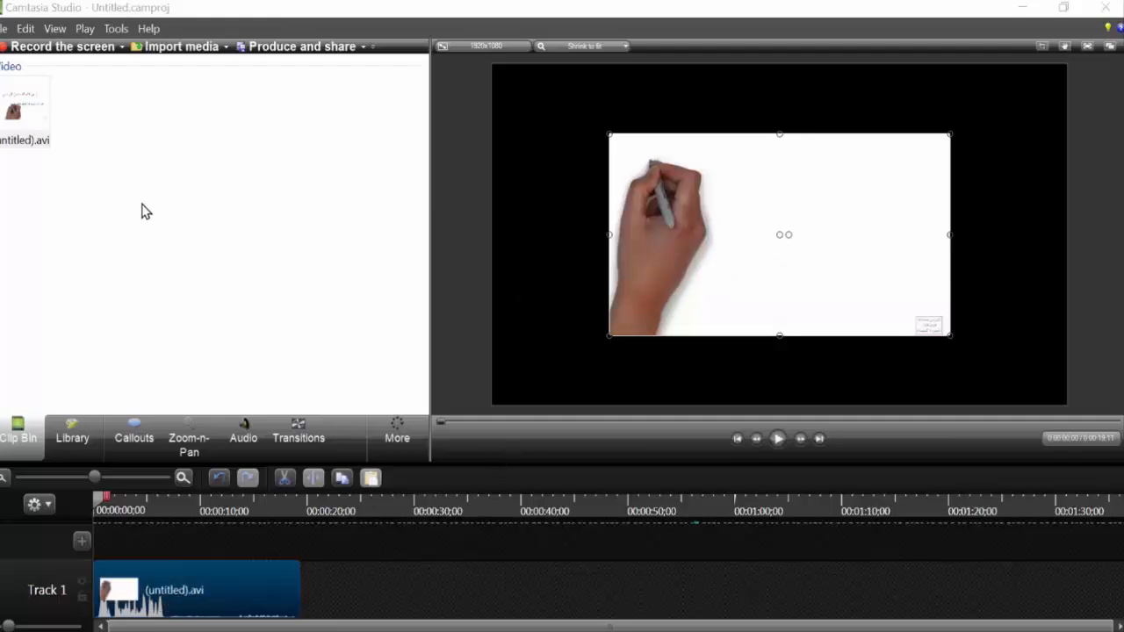
right_click(20, 107)
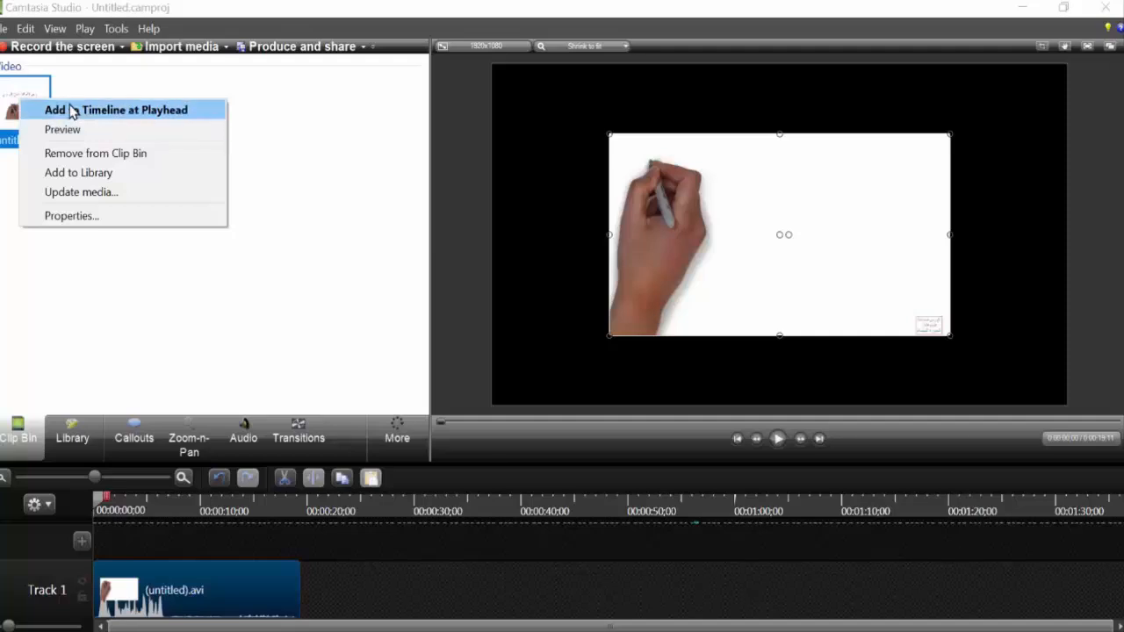
left_click(272, 224)
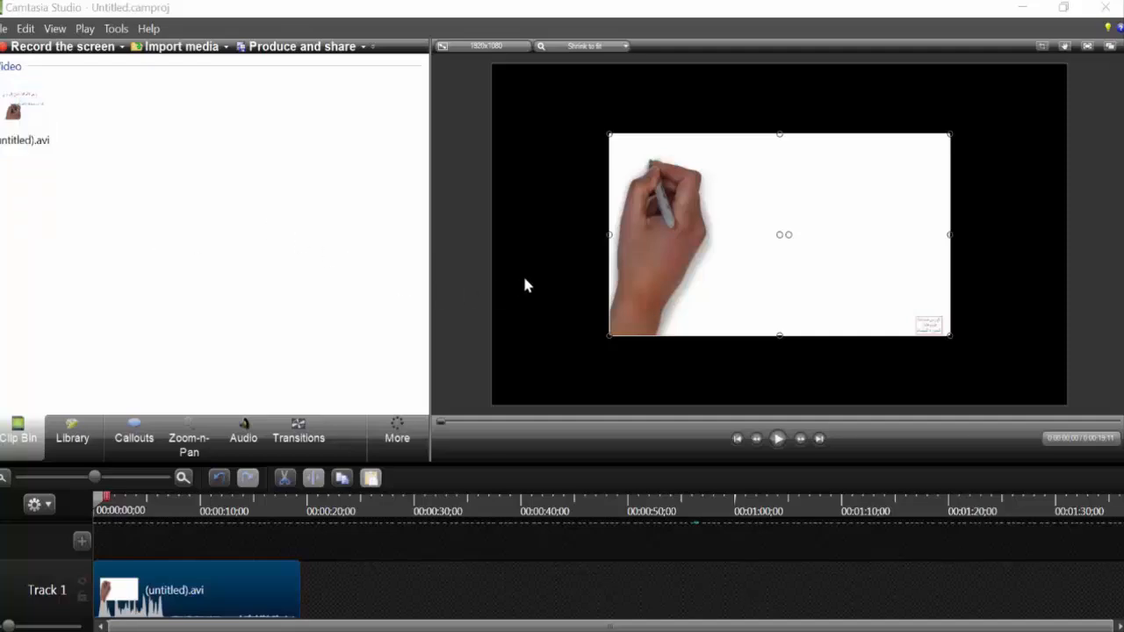
Stretch the video to fill the whole canvas, and play it for several seconds before pausing
left_click_drag(948, 201, 1063, 219)
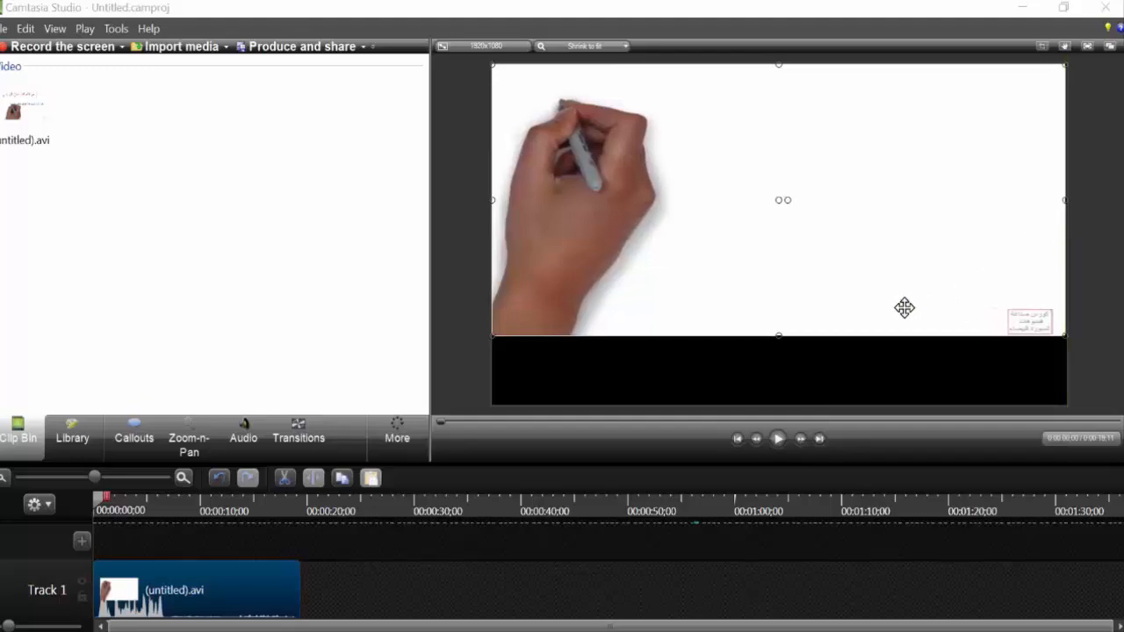
left_click_drag(779, 335, 794, 406)
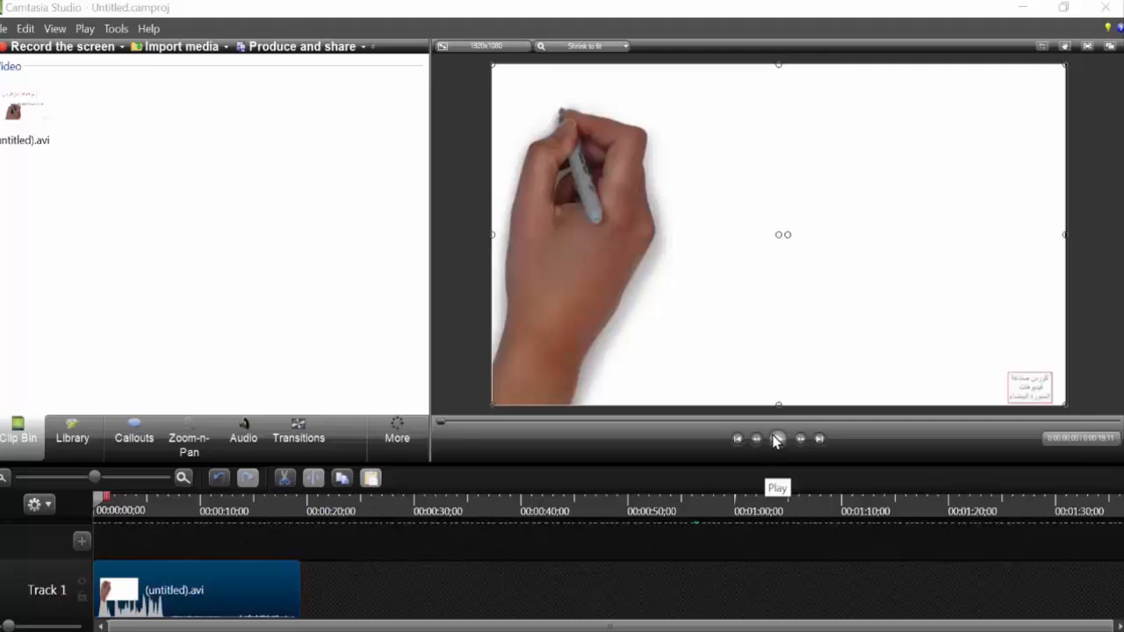
left_click(776, 439)
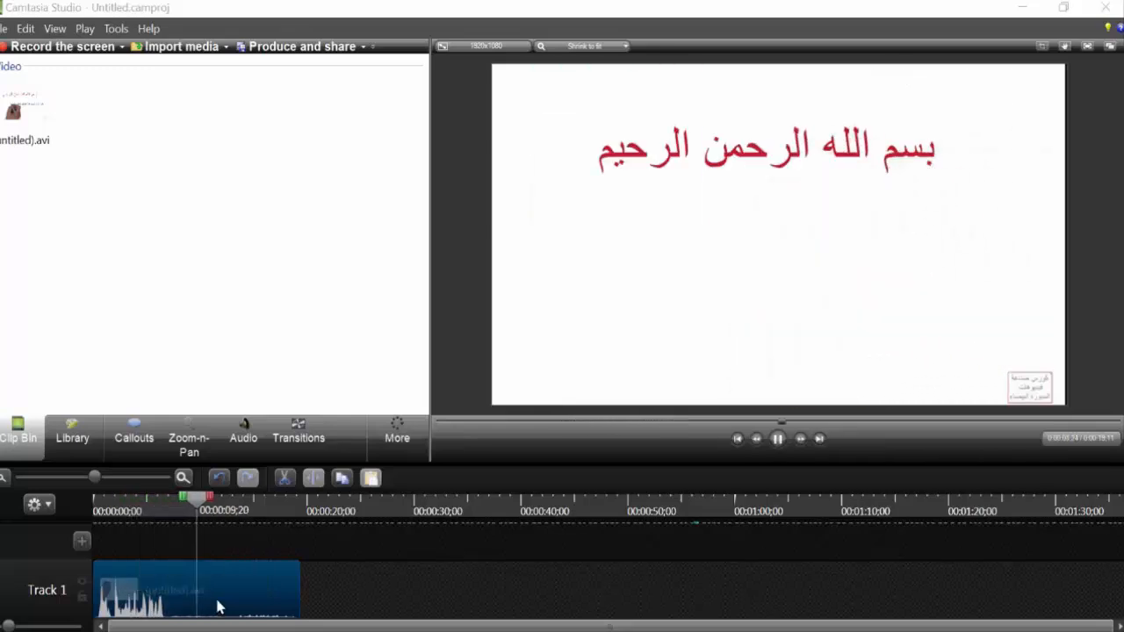
left_click(778, 439)
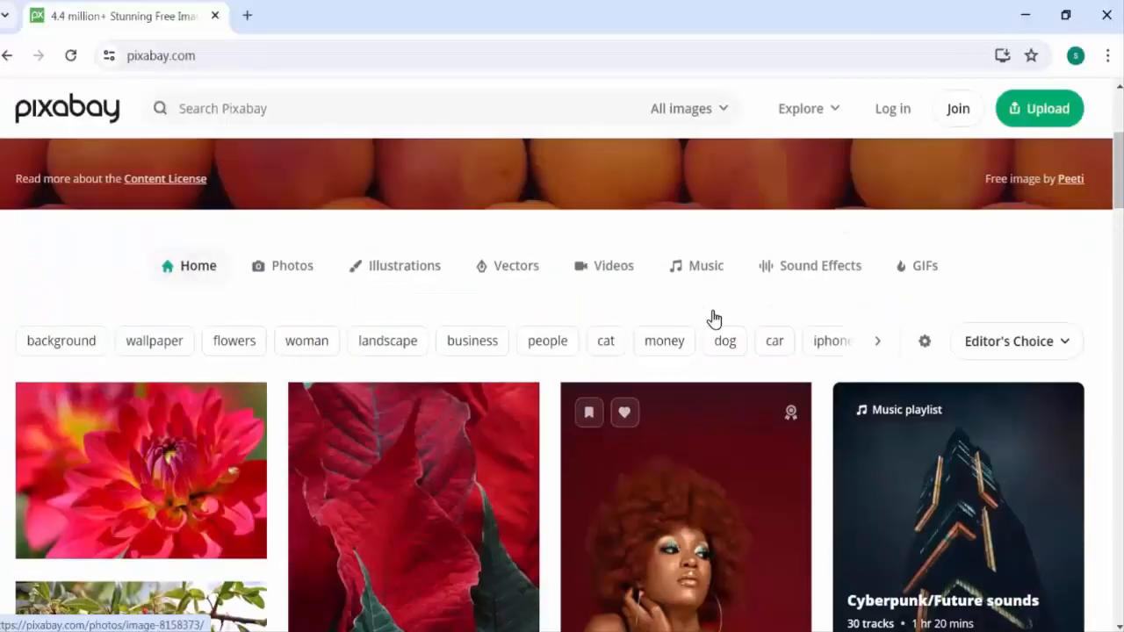
Switch to Pixabay in the browser, open the Sound Effects category and look through the listed effects
scroll(711, 325, "up", 5)
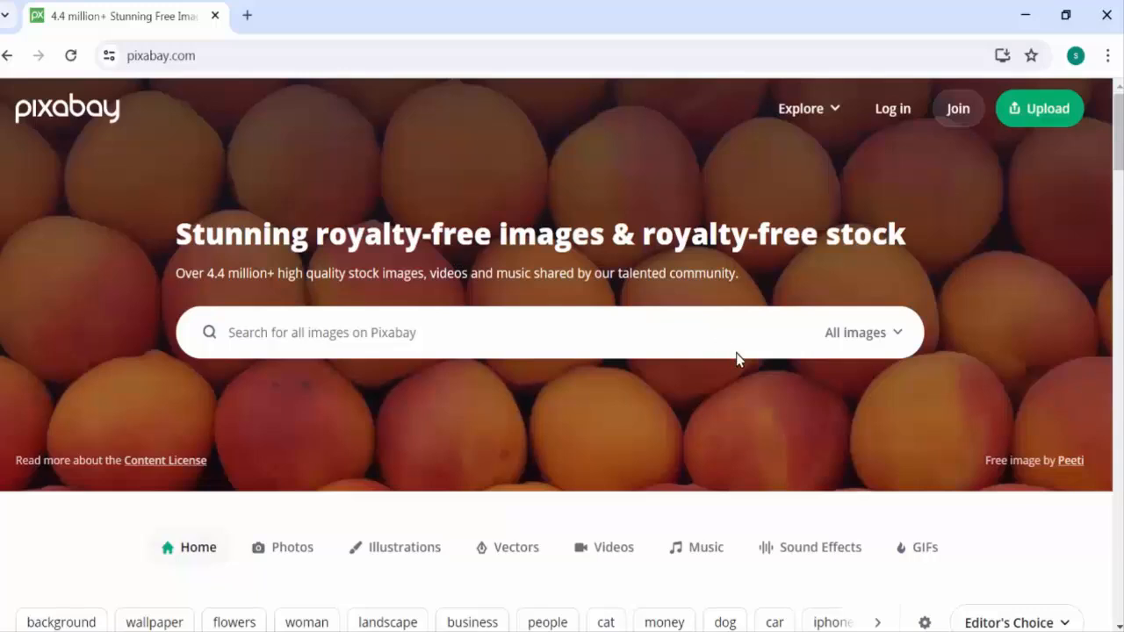
scroll(755, 411, "down", 1)
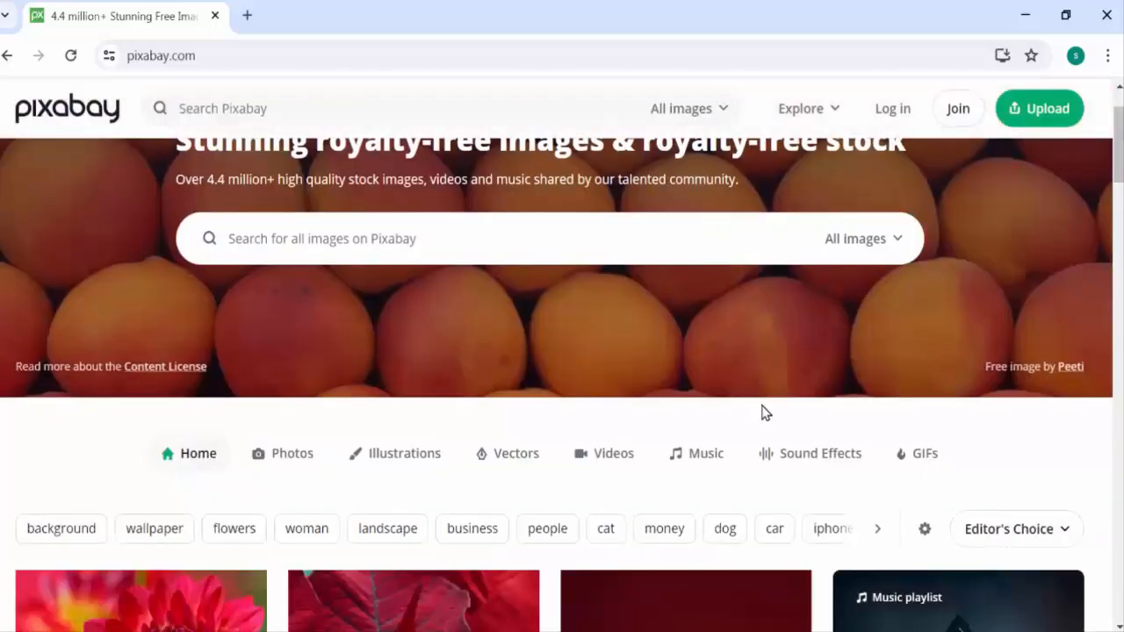
left_click(794, 456)
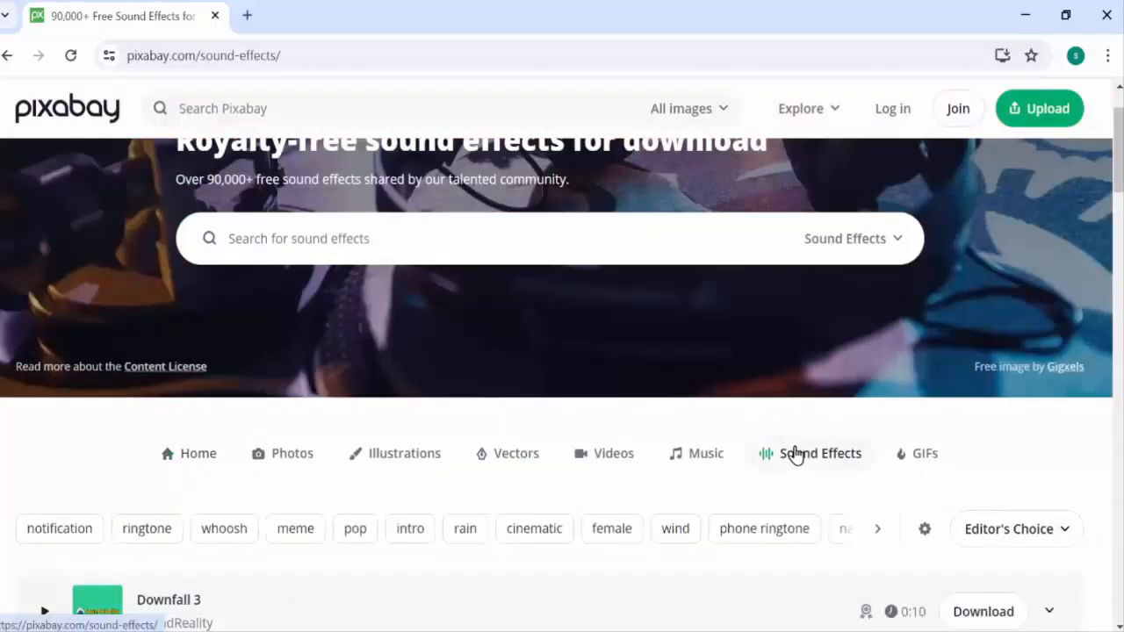
scroll(781, 453, "down", 2)
scroll(780, 452, "down", 6)
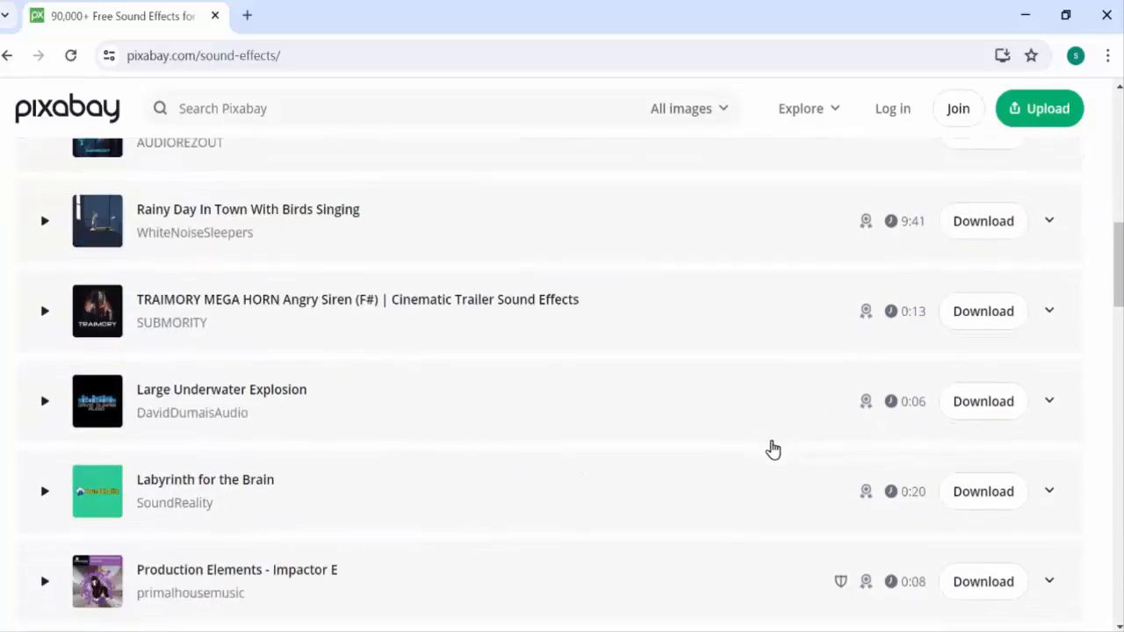
scroll(770, 448, "down", 4)
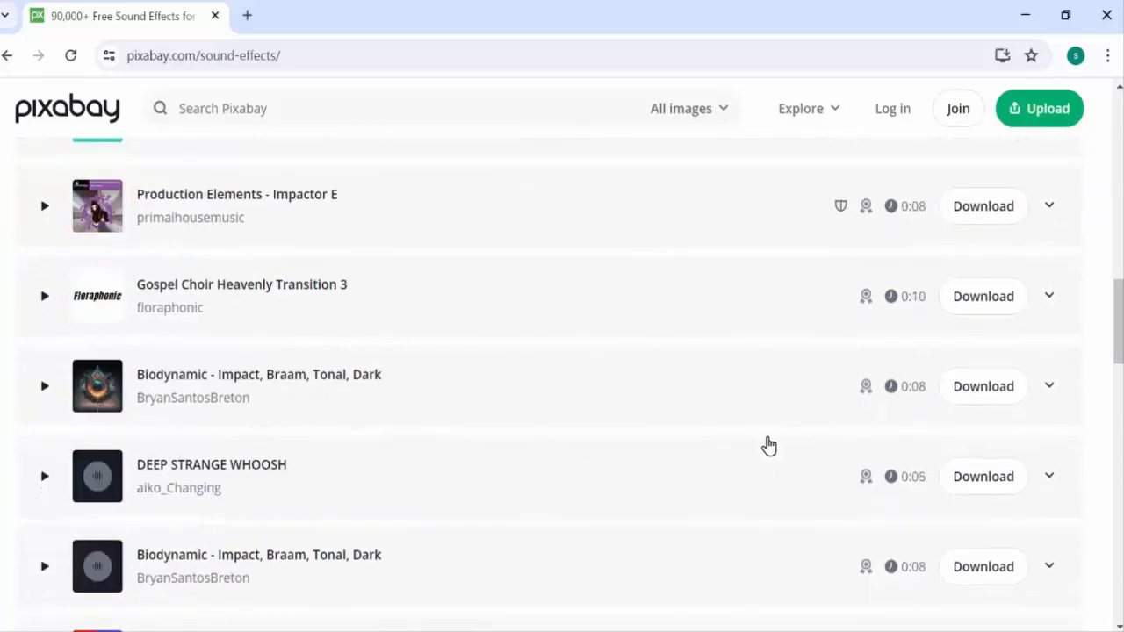
scroll(769, 446, "down", 6)
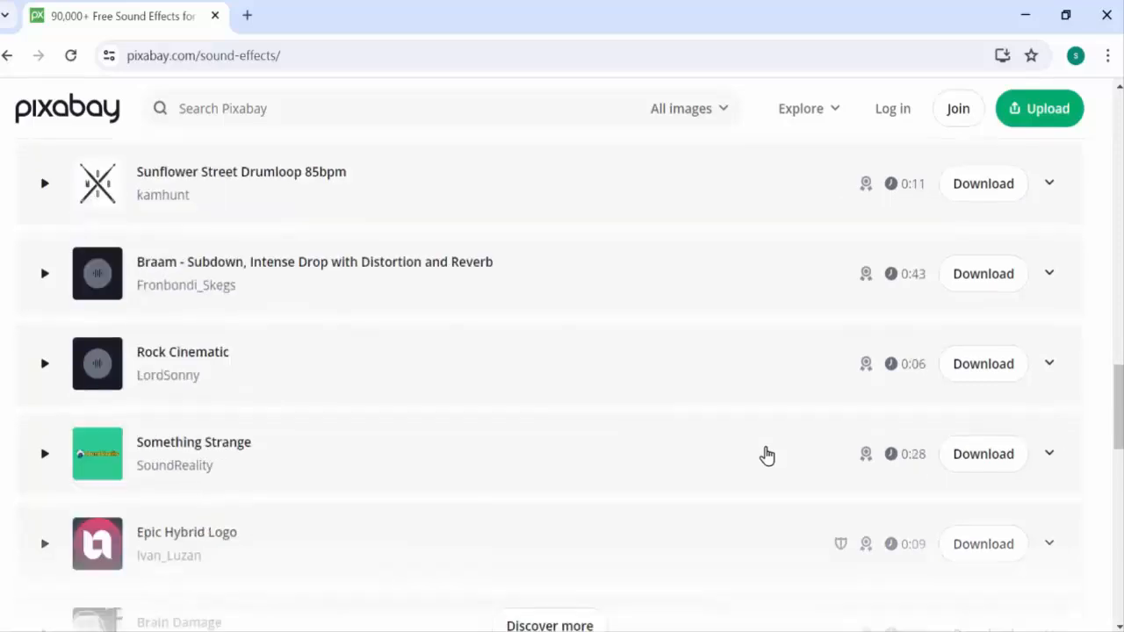
scroll(767, 454, "down", 2)
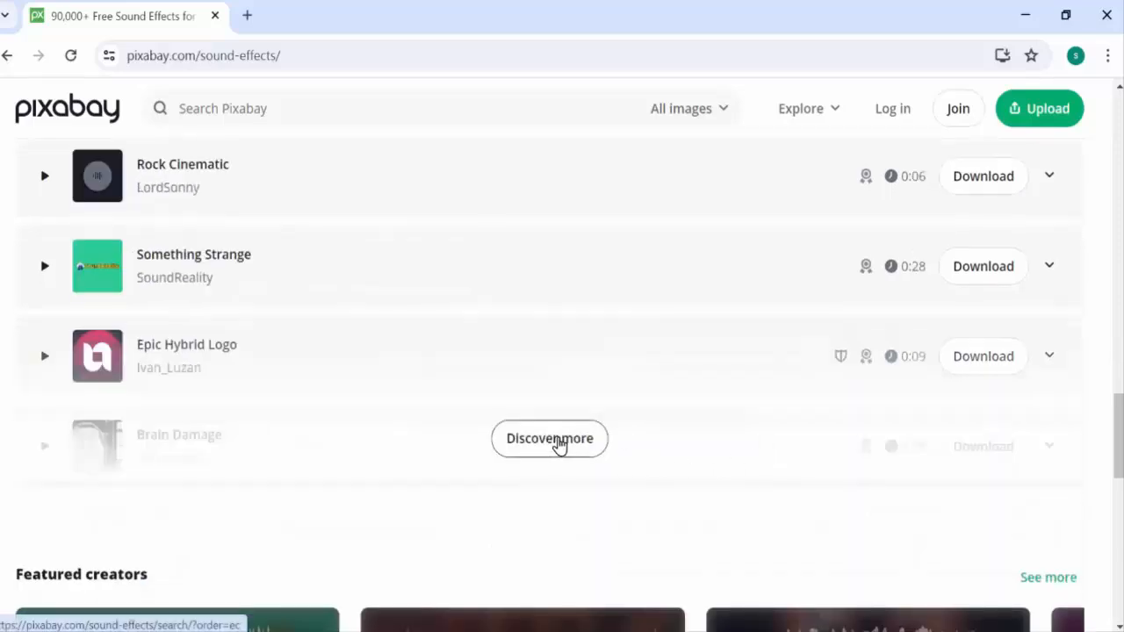
Open the full list of sound effects, look through it and play Gospel Choir Heavenly Transition 3
left_click(578, 446)
scroll(580, 406, "down", 9)
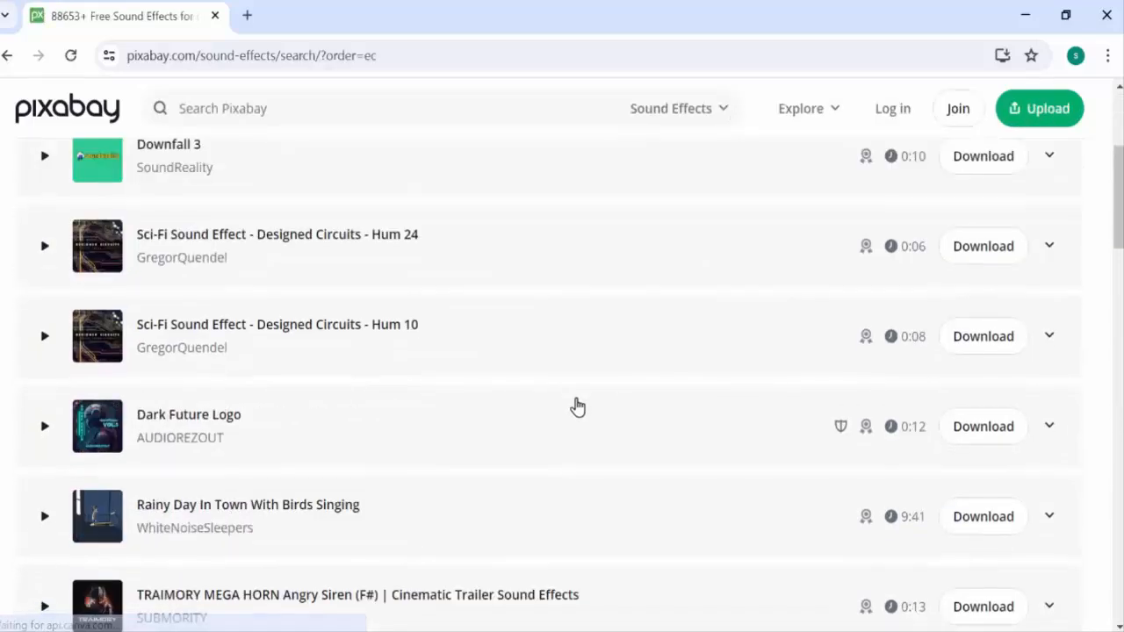
scroll(576, 408, "down", 2)
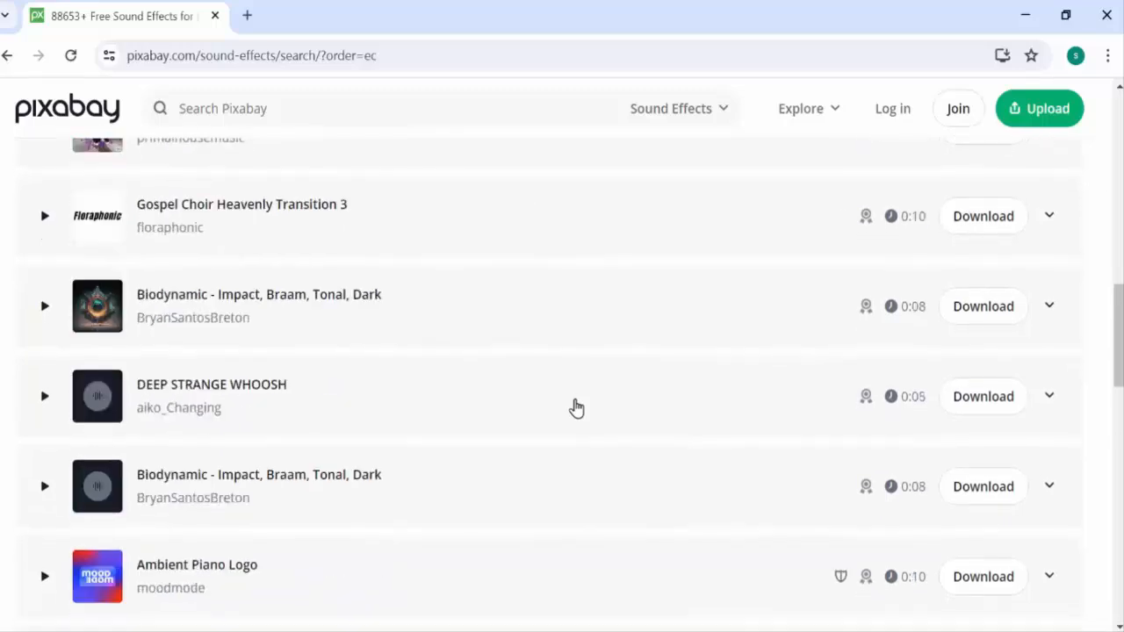
scroll(536, 407, "up", 2)
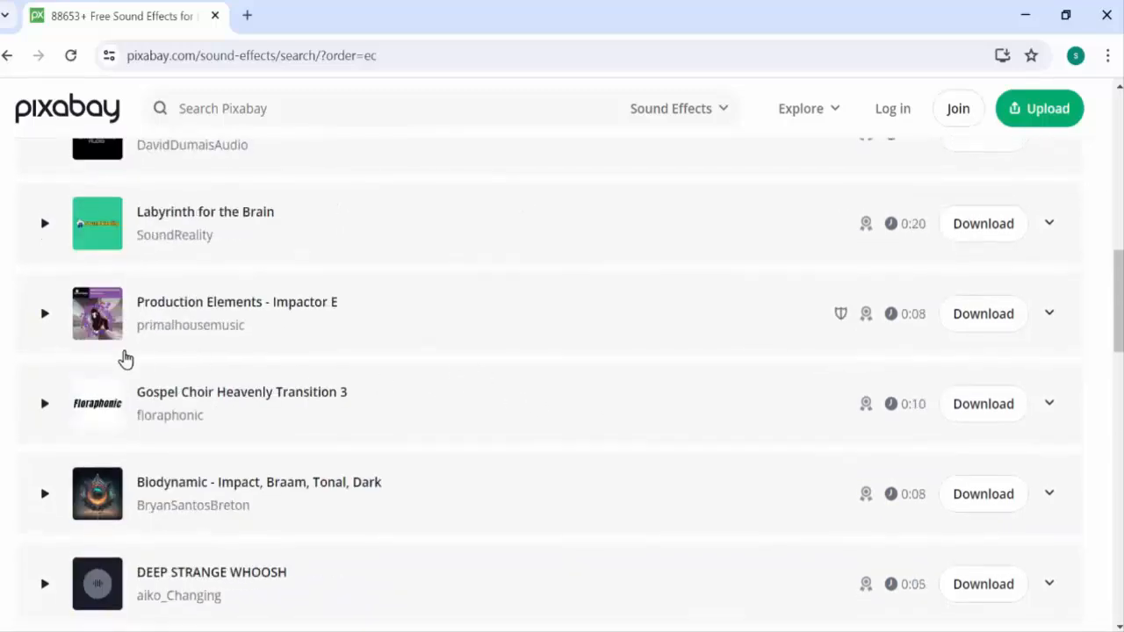
left_click(45, 405)
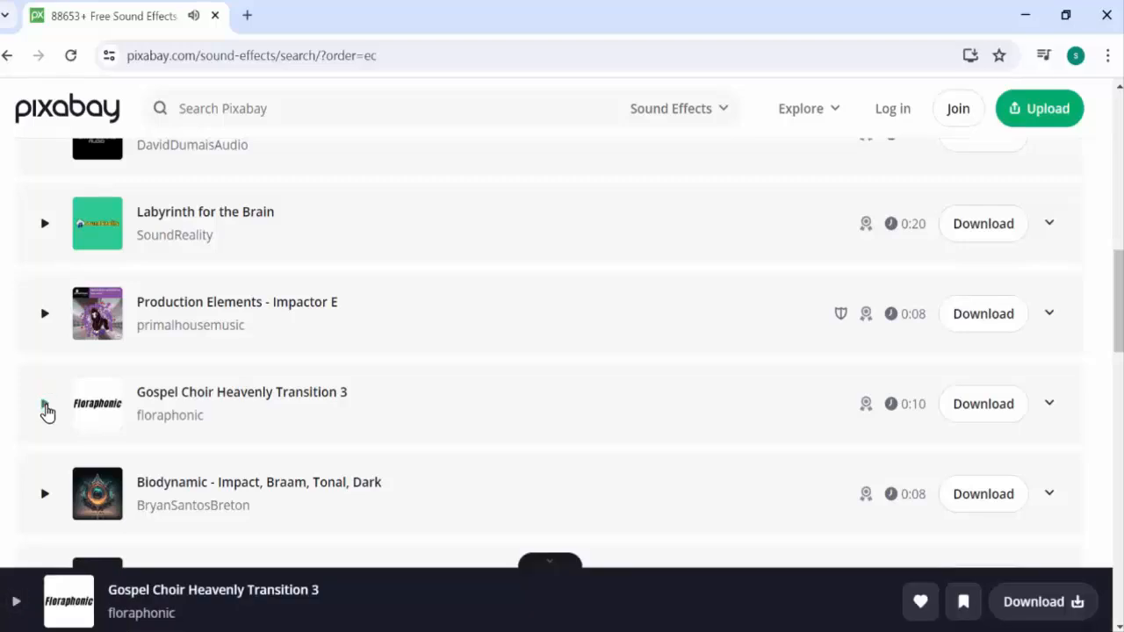
Look through the rest of the first page of sound effects and all of page 2
scroll(191, 394, "down", 8)
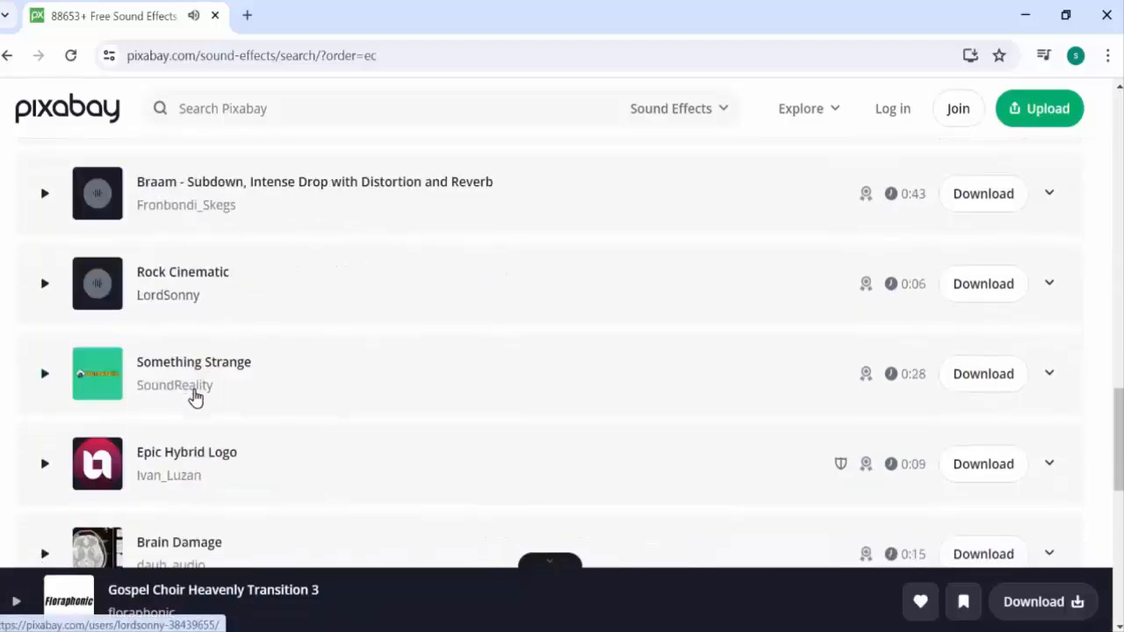
scroll(195, 397, "down", 10)
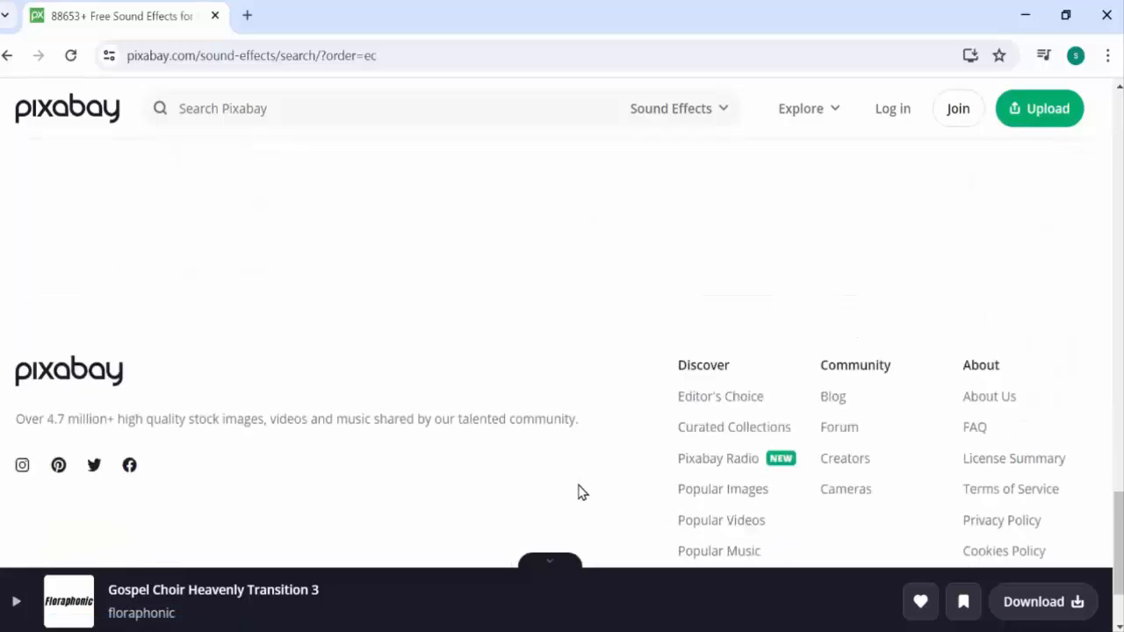
scroll(579, 483, "up", 2)
left_click(556, 278)
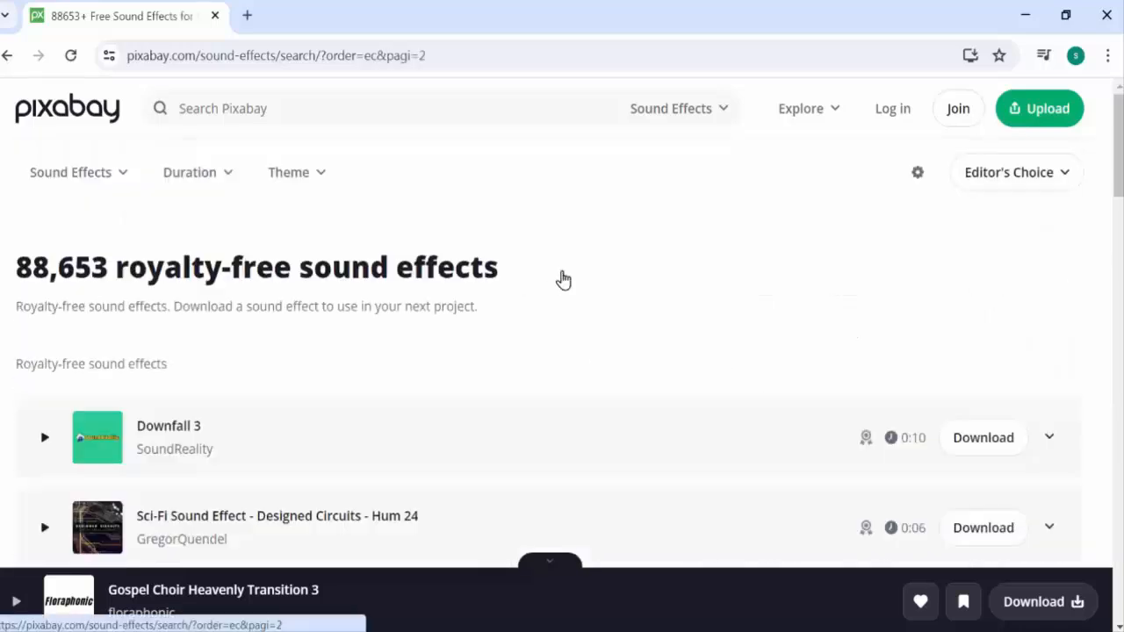
scroll(483, 416, "down", 5)
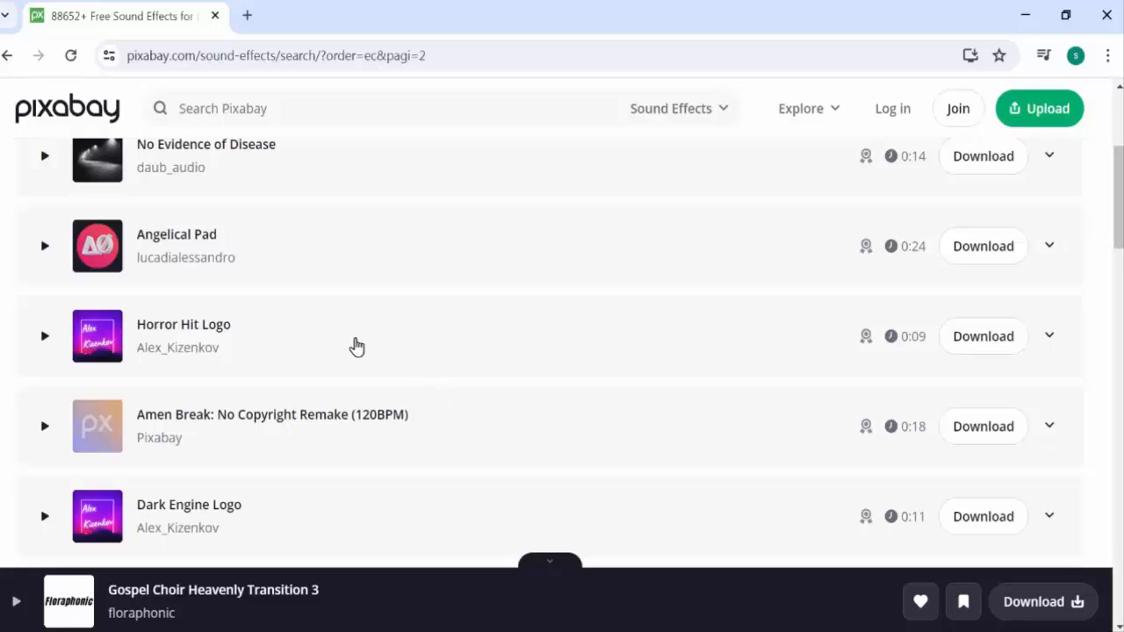
scroll(299, 357, "down", 4)
scroll(287, 363, "down", 5)
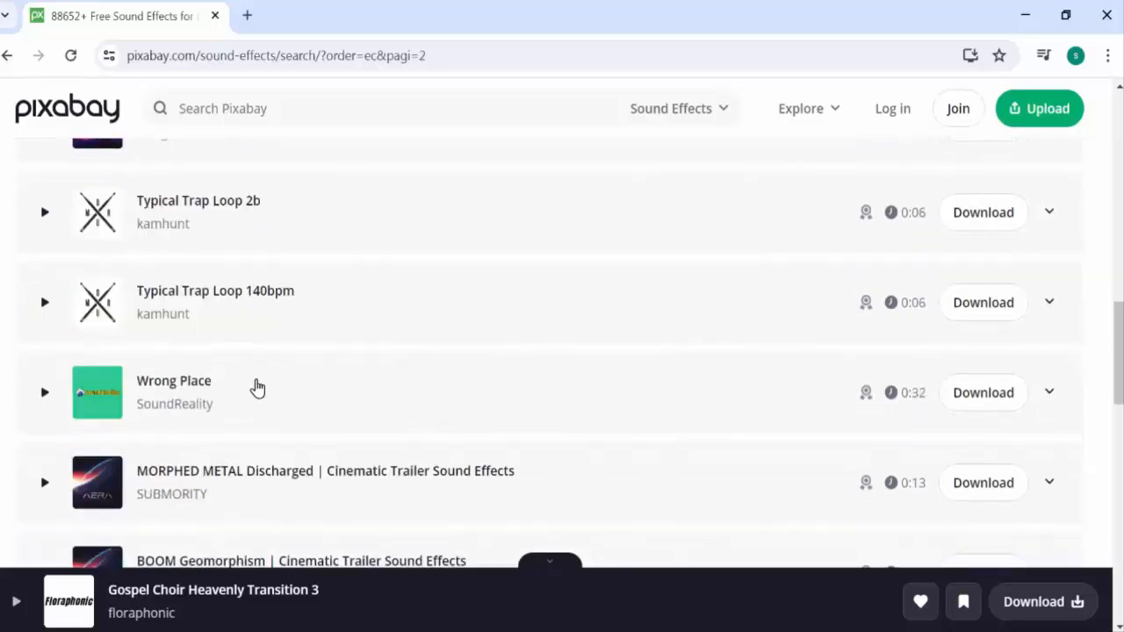
scroll(257, 388, "down", 9)
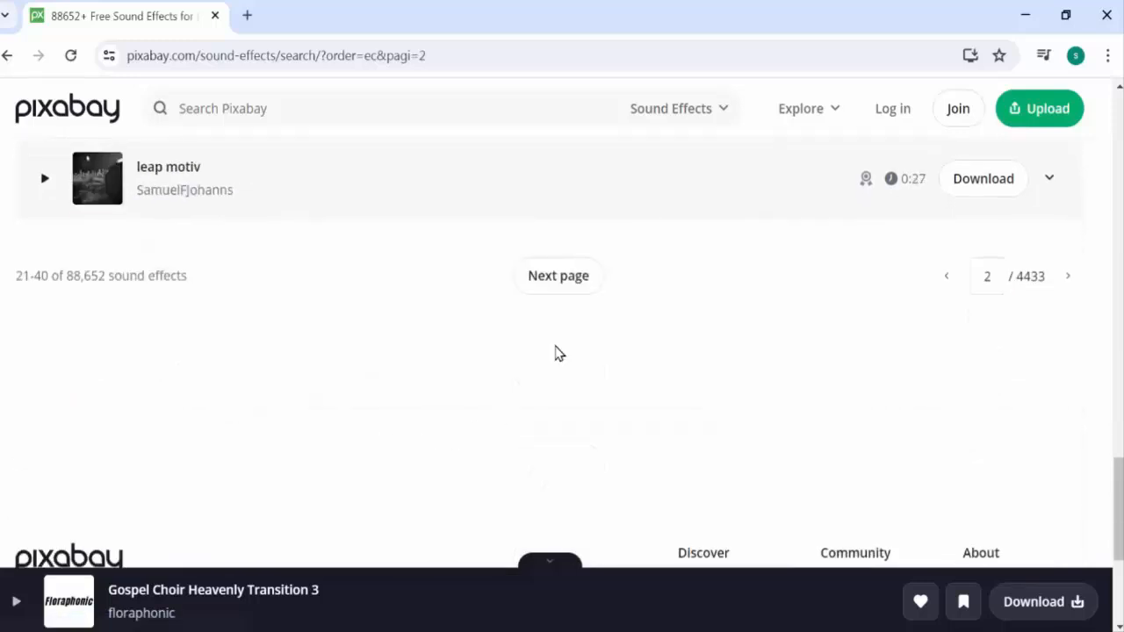
Go to page 3 of the sound effects and listen to Movement Swipe Whoosh 3 and New Notification #7
left_click(557, 278)
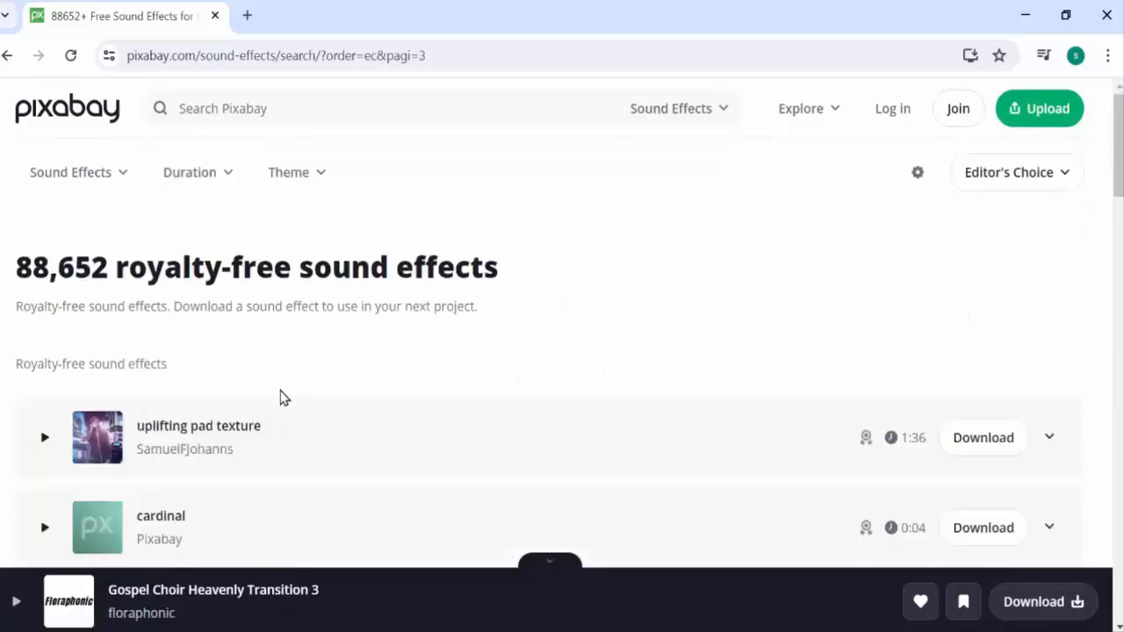
scroll(281, 397, "down", 6)
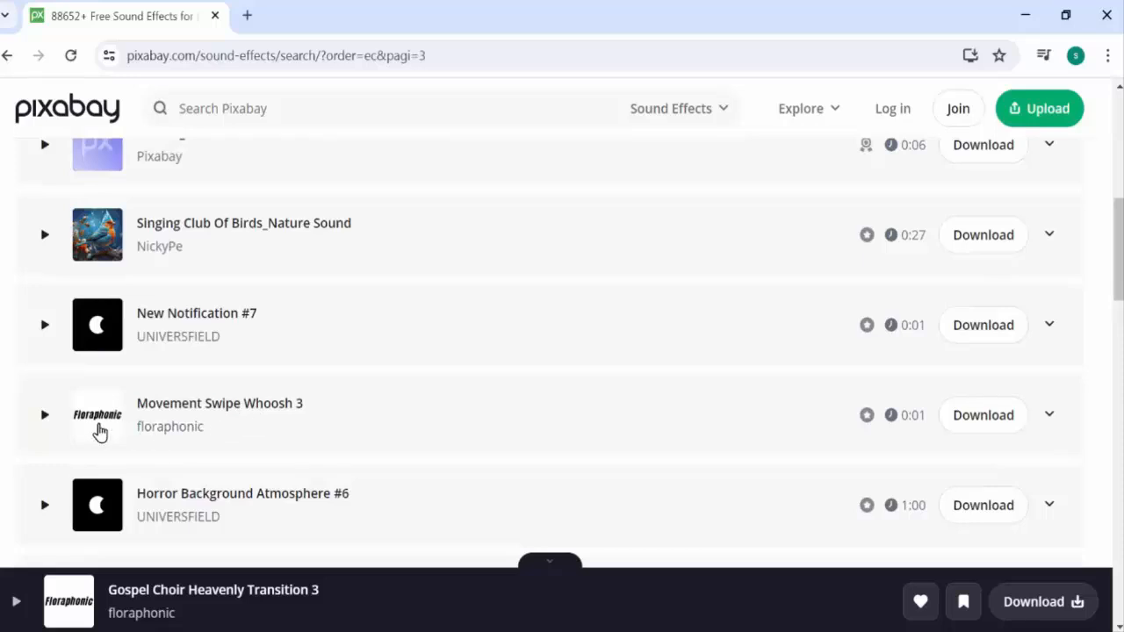
left_click(43, 419)
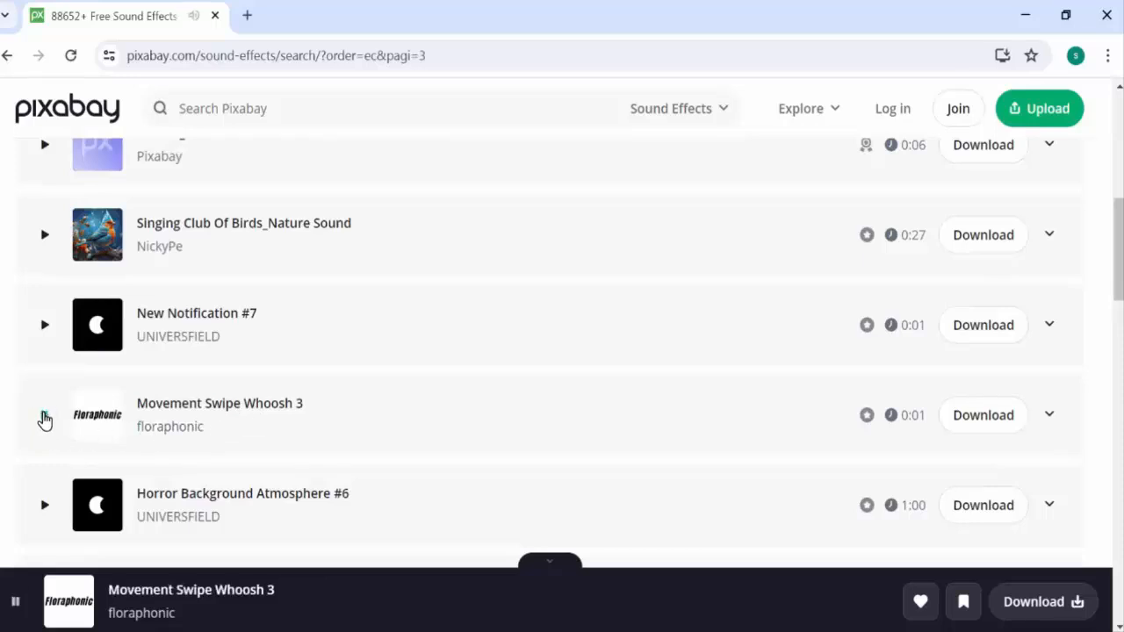
left_click(43, 327)
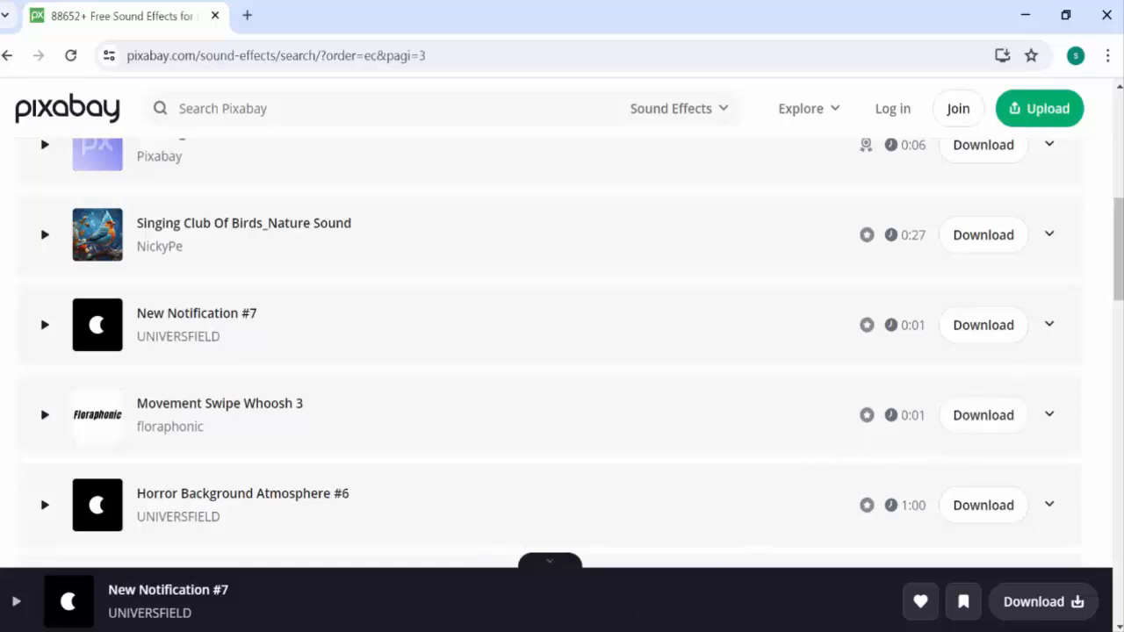
Switch back to Camtasia Studio and import the movement-swipe-whoosh-3-186577 and new-notification-7-210334 MP3 files from the الكورس folder
mouse_move(450, 631)
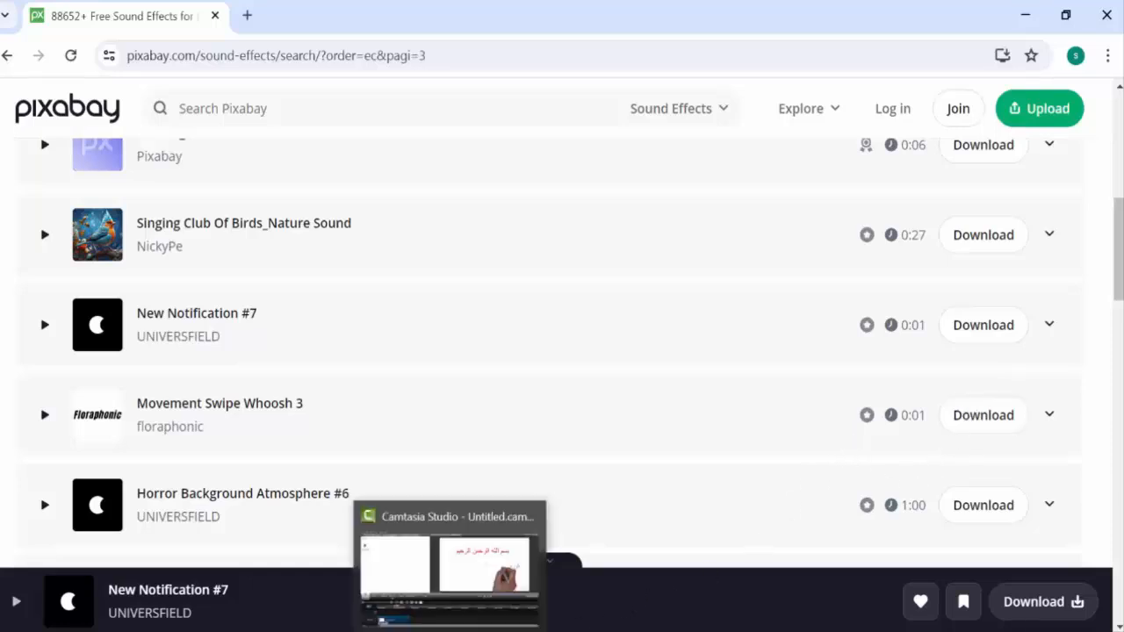
left_click(450, 575)
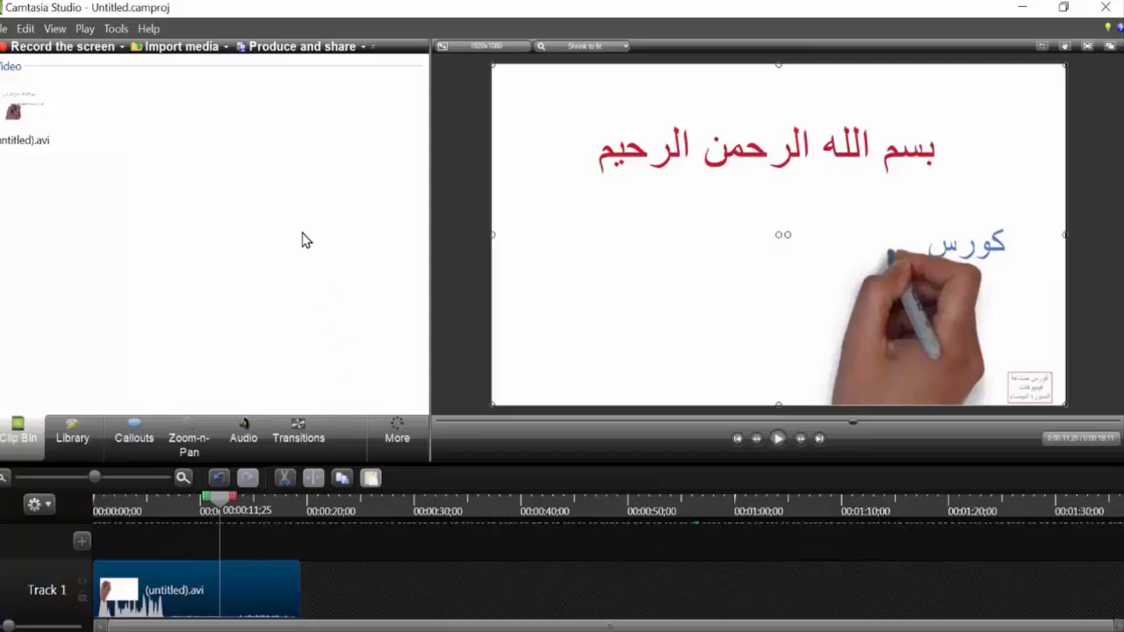
left_click(169, 50)
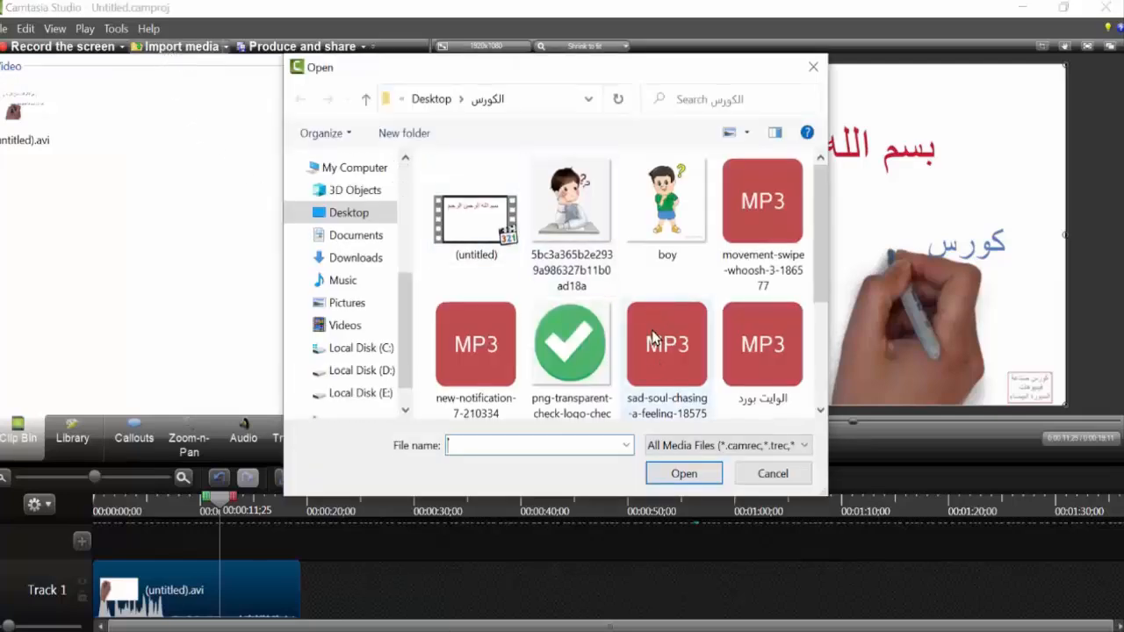
scroll(696, 290, "down", 1)
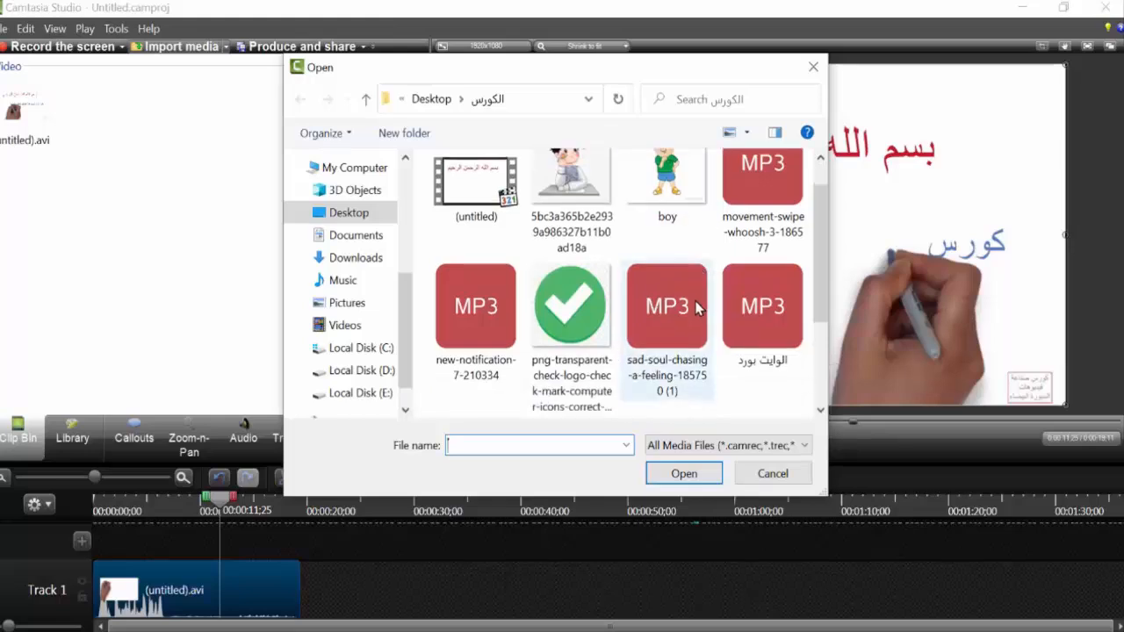
left_click(487, 338)
left_click(743, 219, "ctrl")
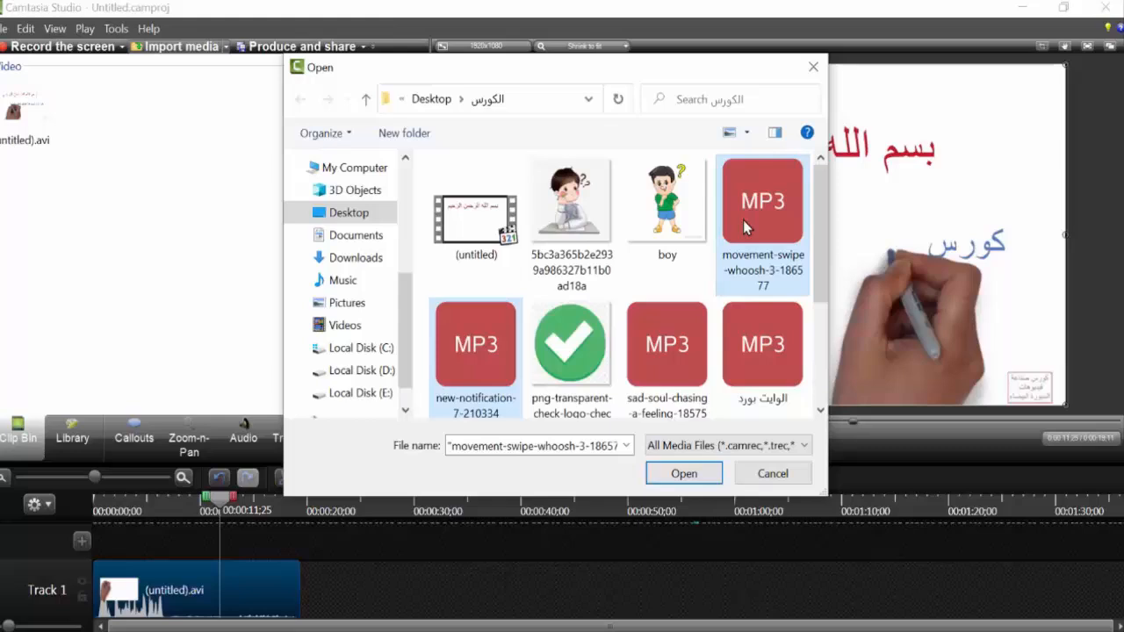
left_click(681, 474)
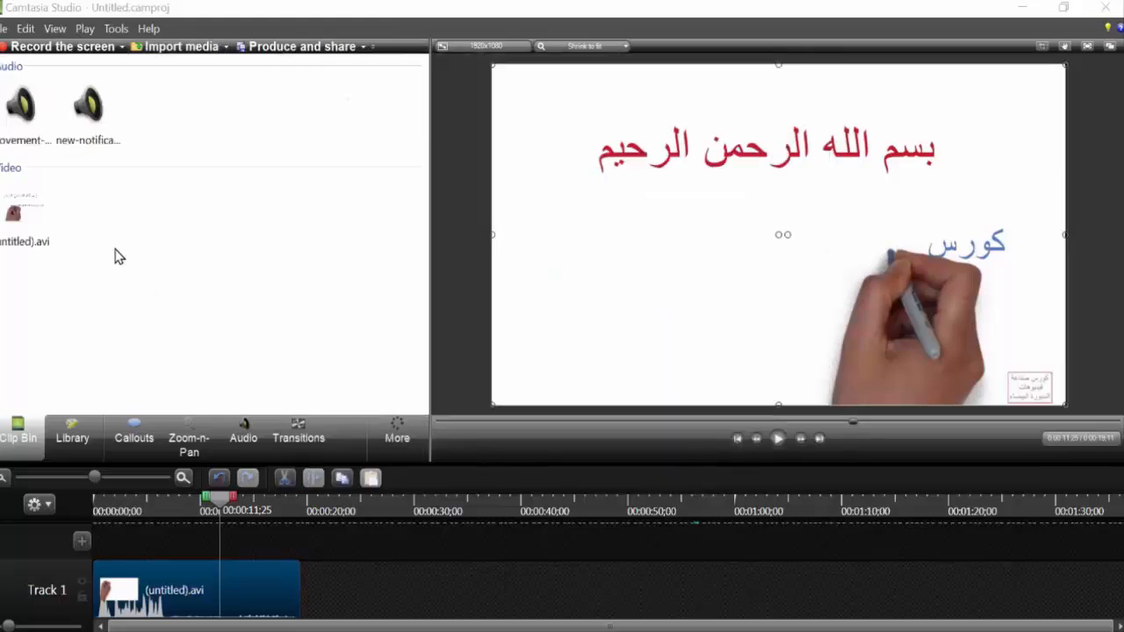
left_click_drag(32, 130, 235, 548)
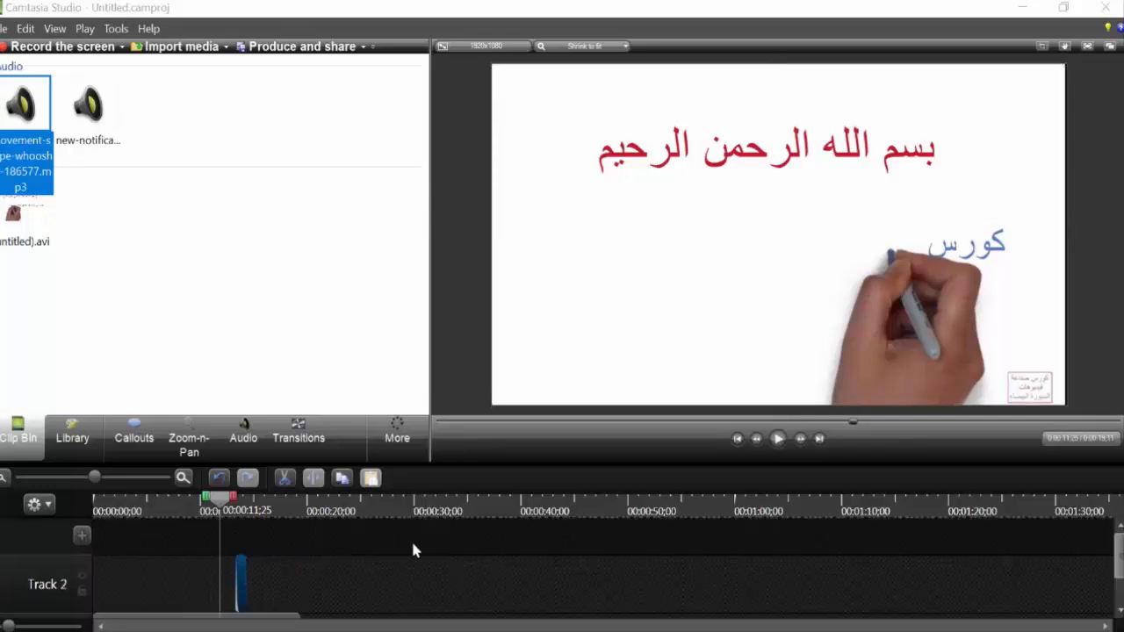
scroll(1117, 570, "down", 1)
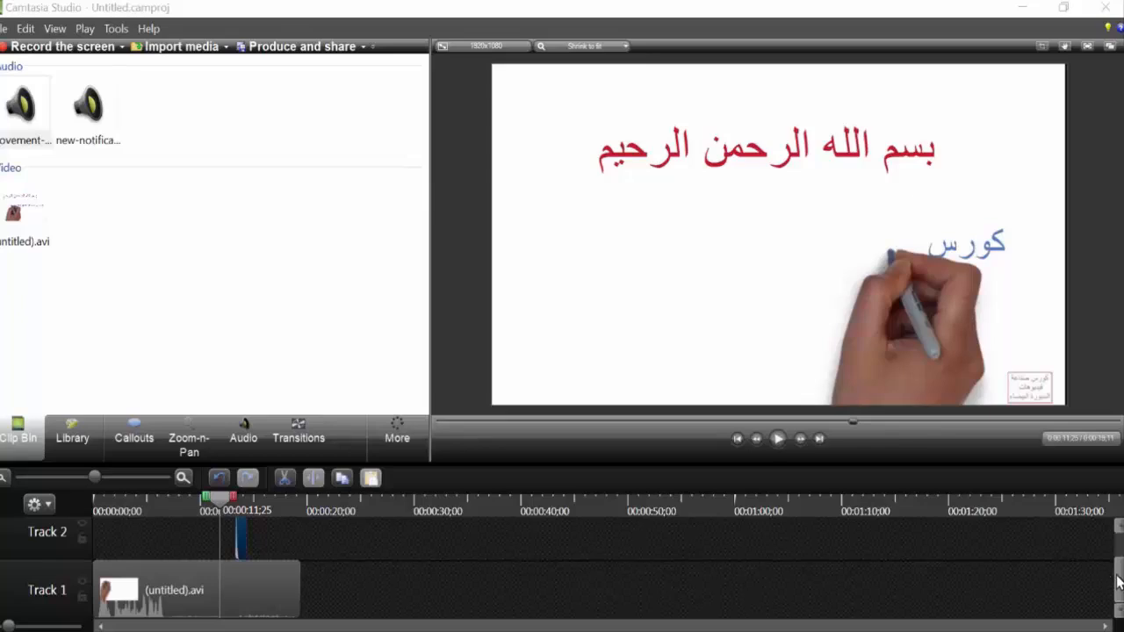
scroll(1061, 556, "up", 1)
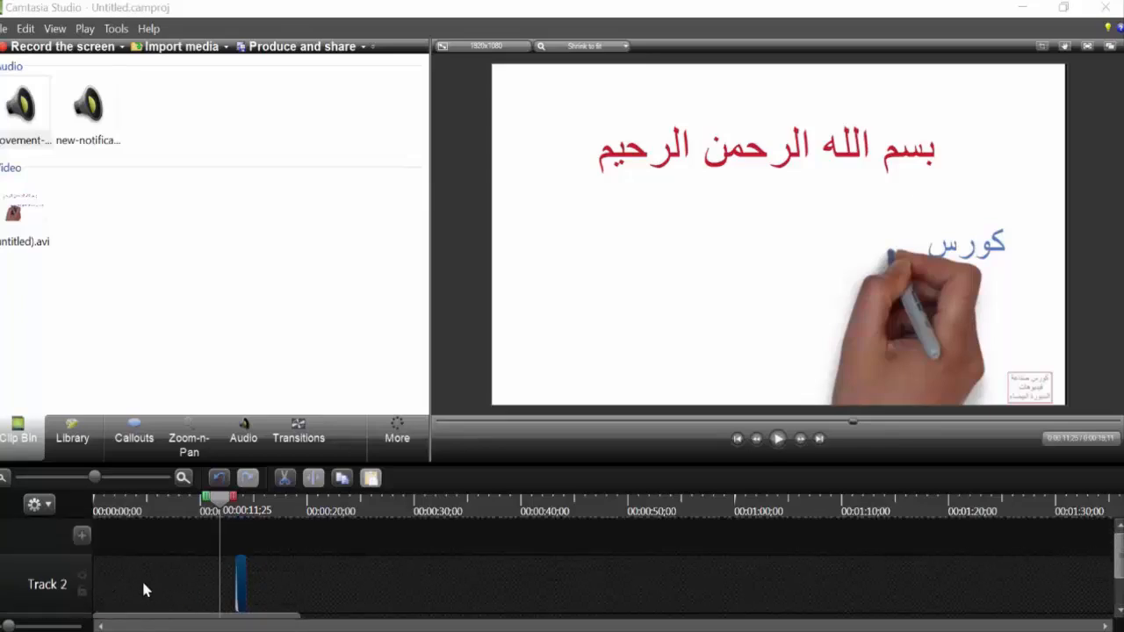
left_click(220, 482)
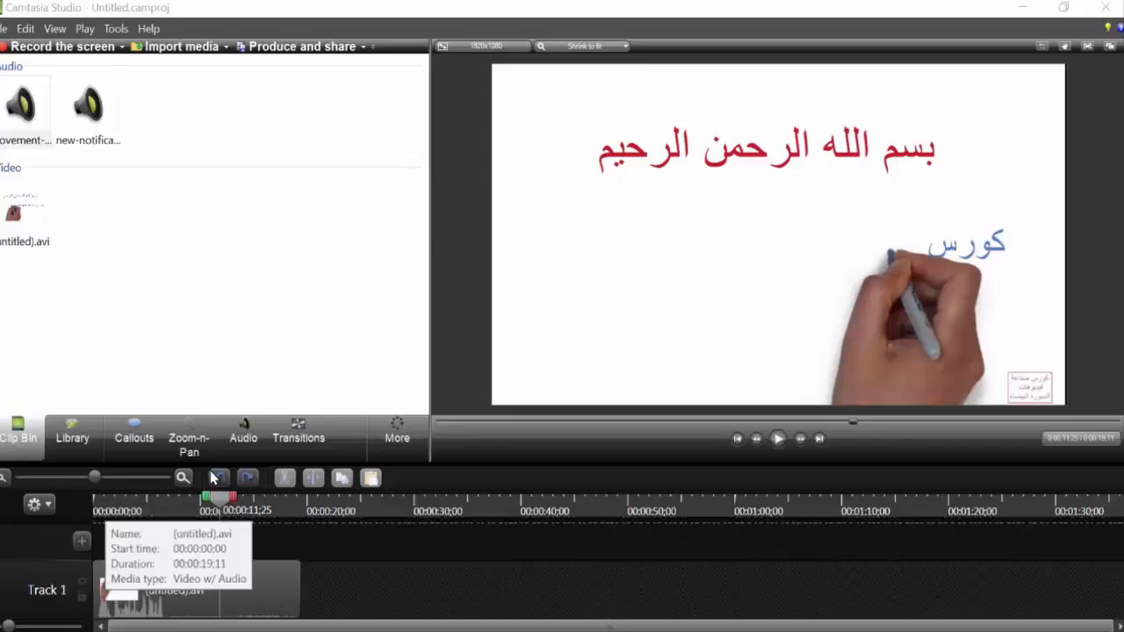
Place the movement-swipe-whoosh-3-186577 sound on Track 2 at about 13 seconds and try new-notification-7-210334 on a track above it
left_click_drag(37, 121, 233, 544)
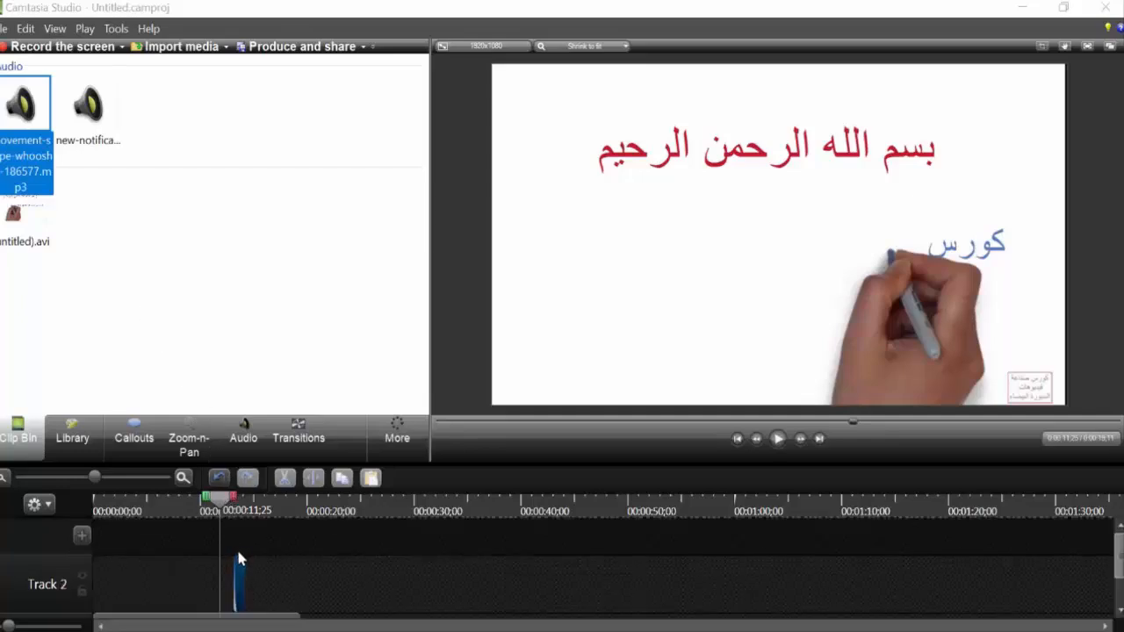
left_click_drag(70, 106, 233, 541)
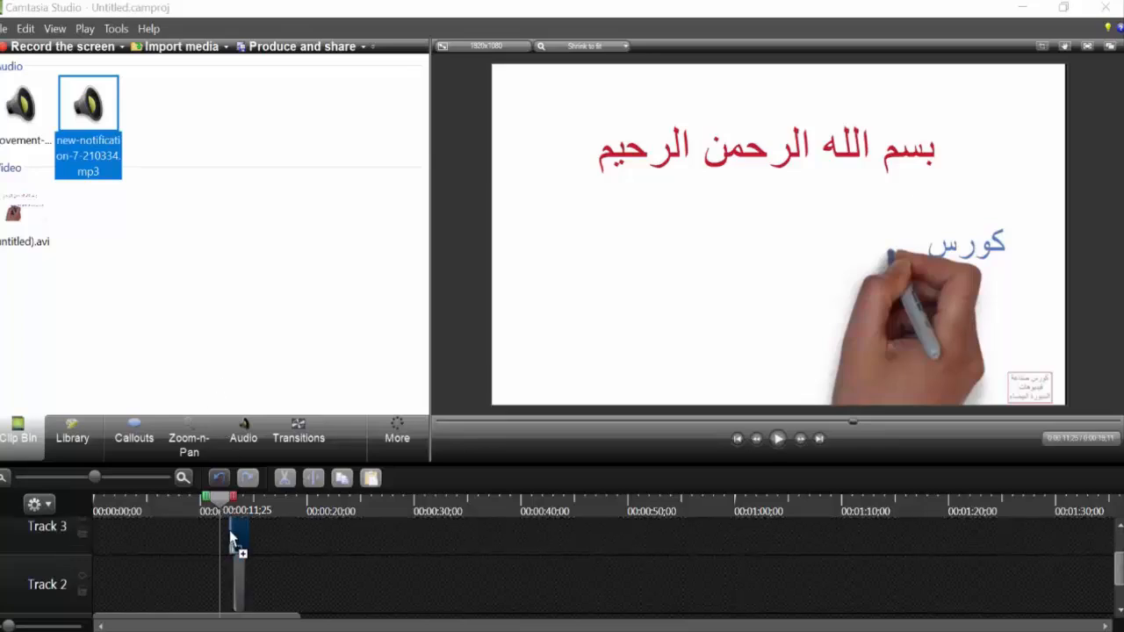
left_click(219, 478)
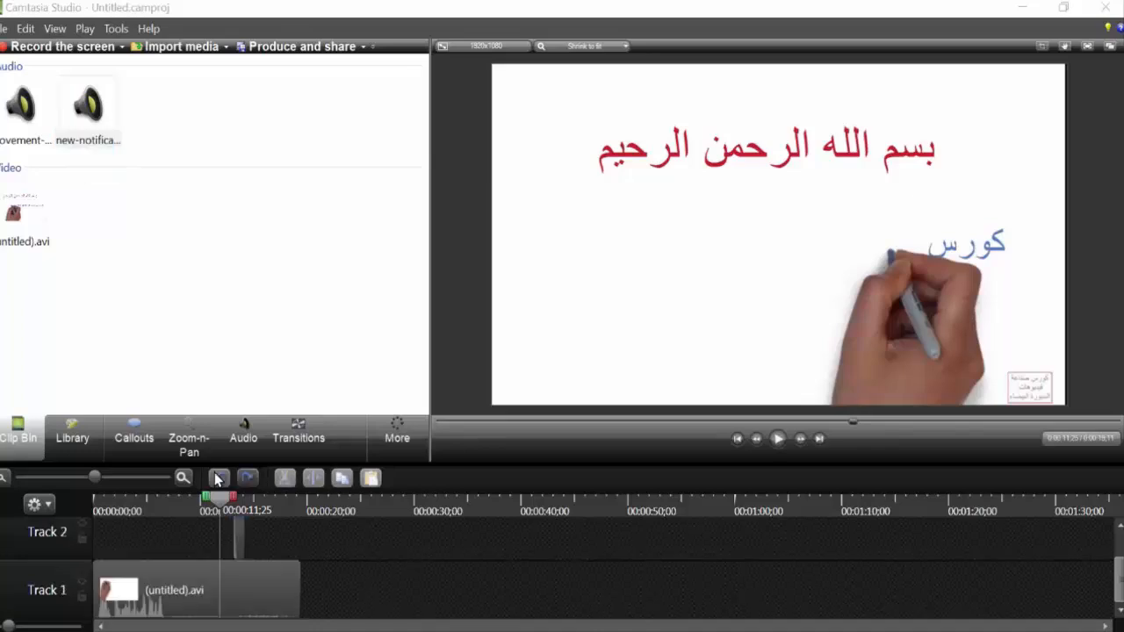
Play the section of the video around the whoosh sound to hear how it fits
left_click(778, 438)
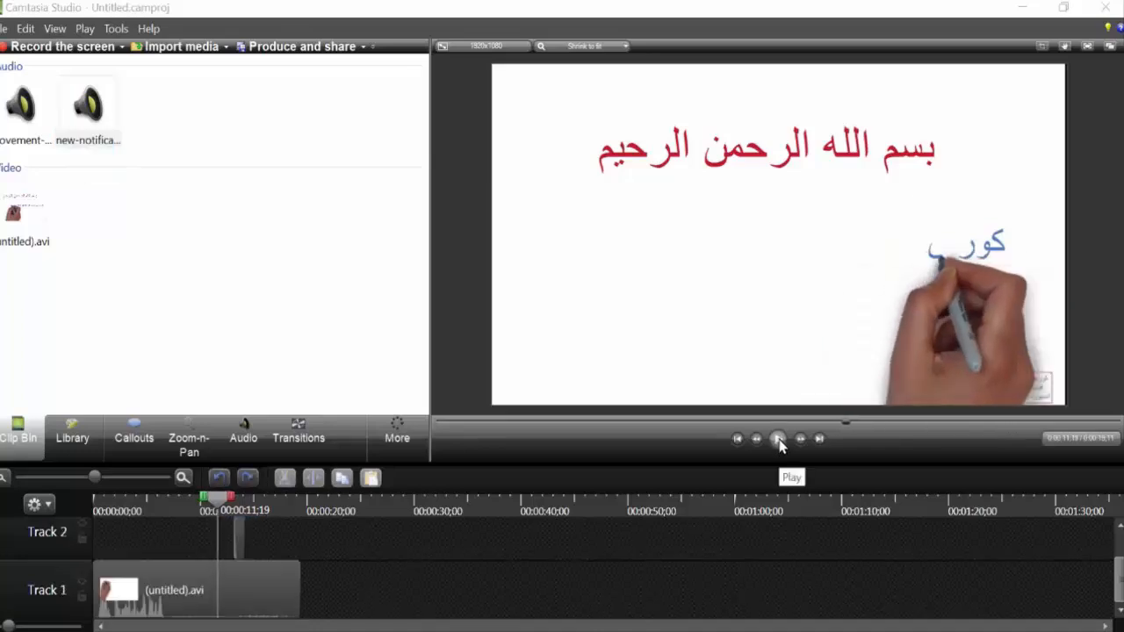
left_click(778, 439)
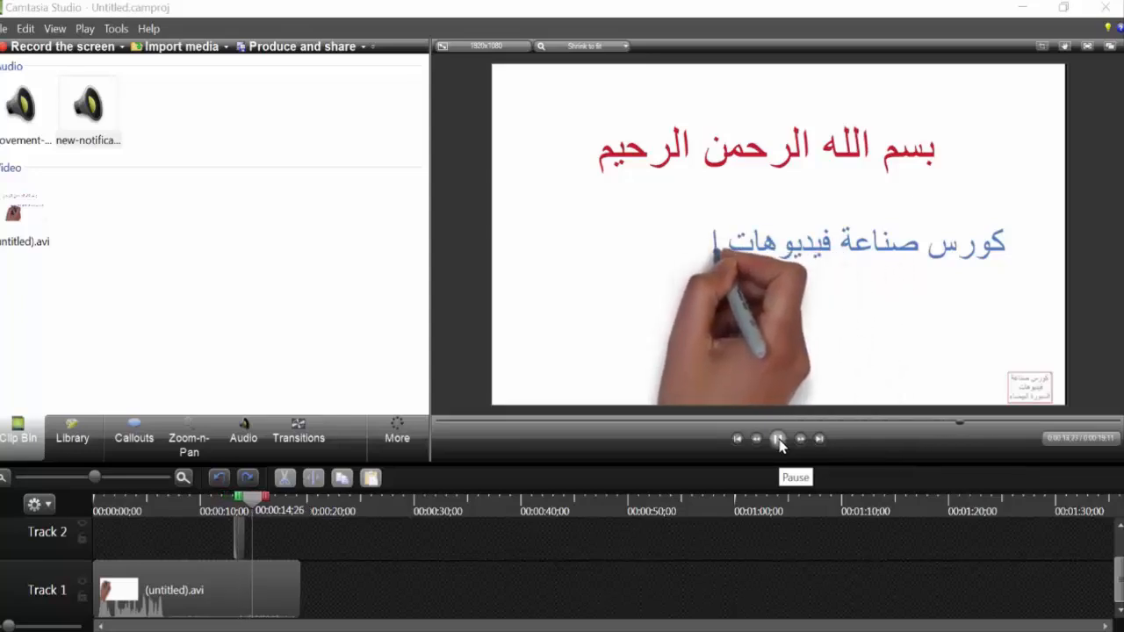
left_click(778, 439)
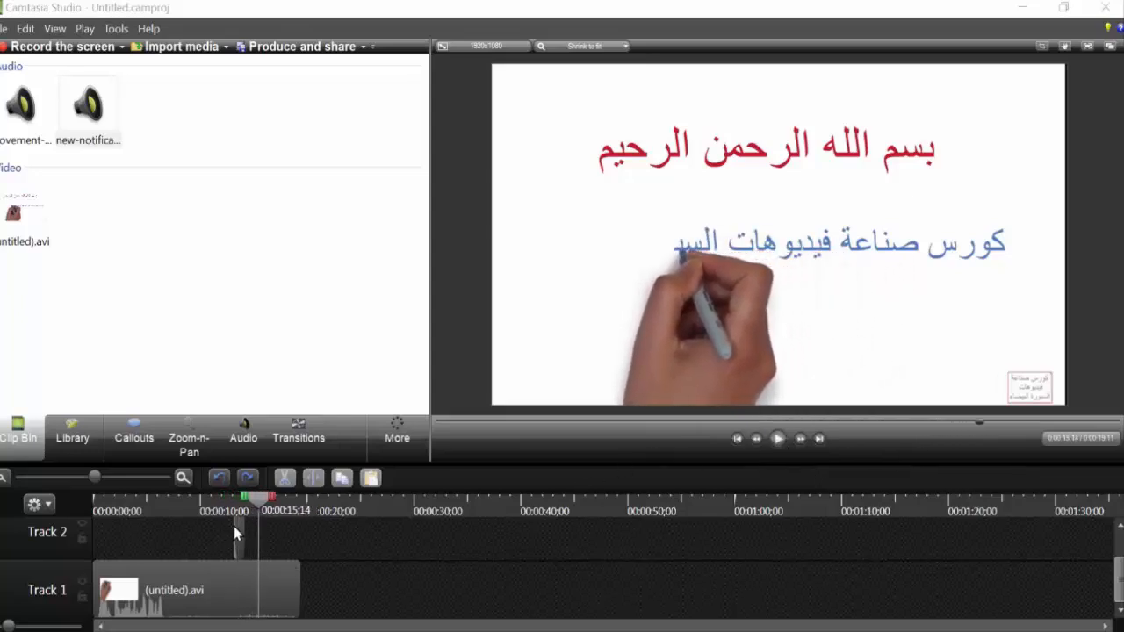
Move the whoosh clip on Track 2 to 0:00:05;02 and play the video from 0:00:03;00 to check it
left_click_drag(260, 503, 96, 518)
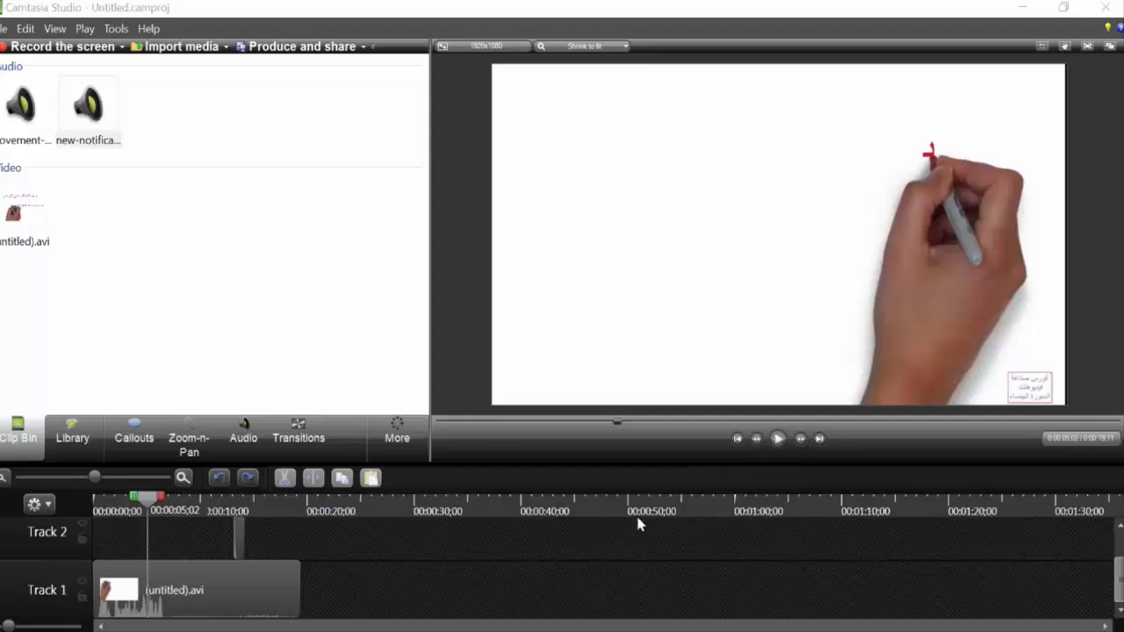
left_click_drag(240, 538, 151, 527)
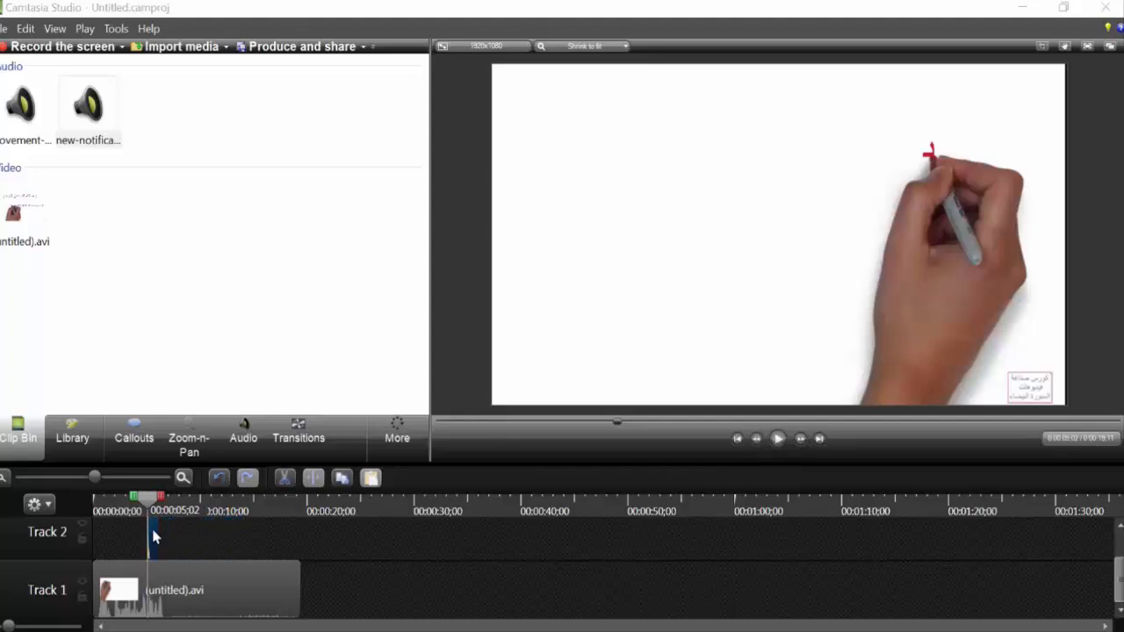
left_click(129, 508)
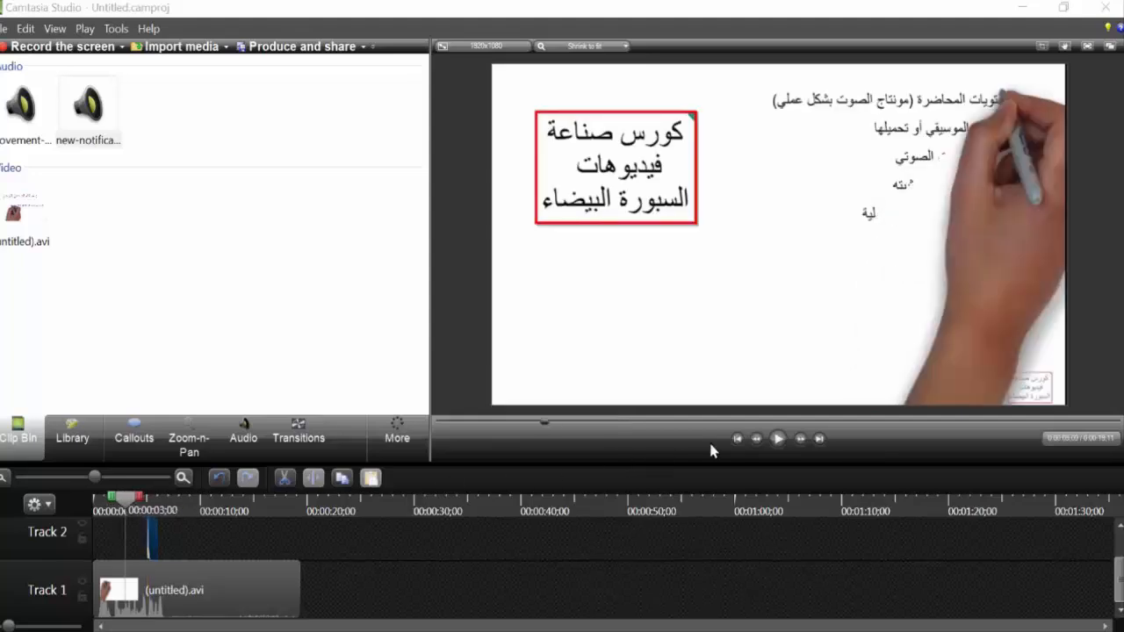
left_click(777, 439)
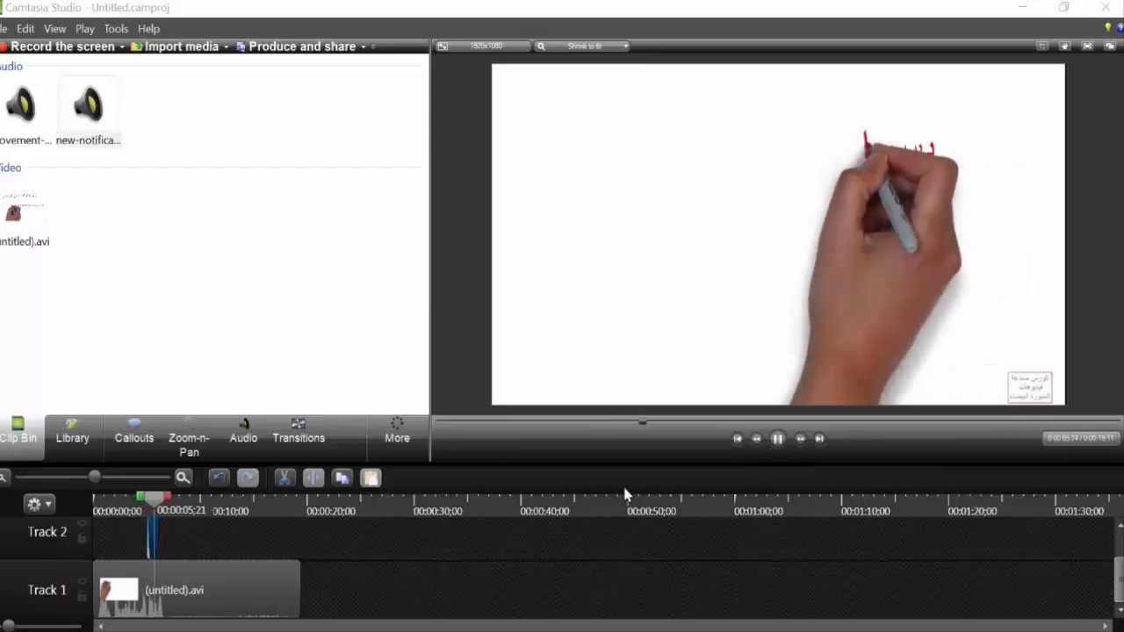
left_click(778, 439)
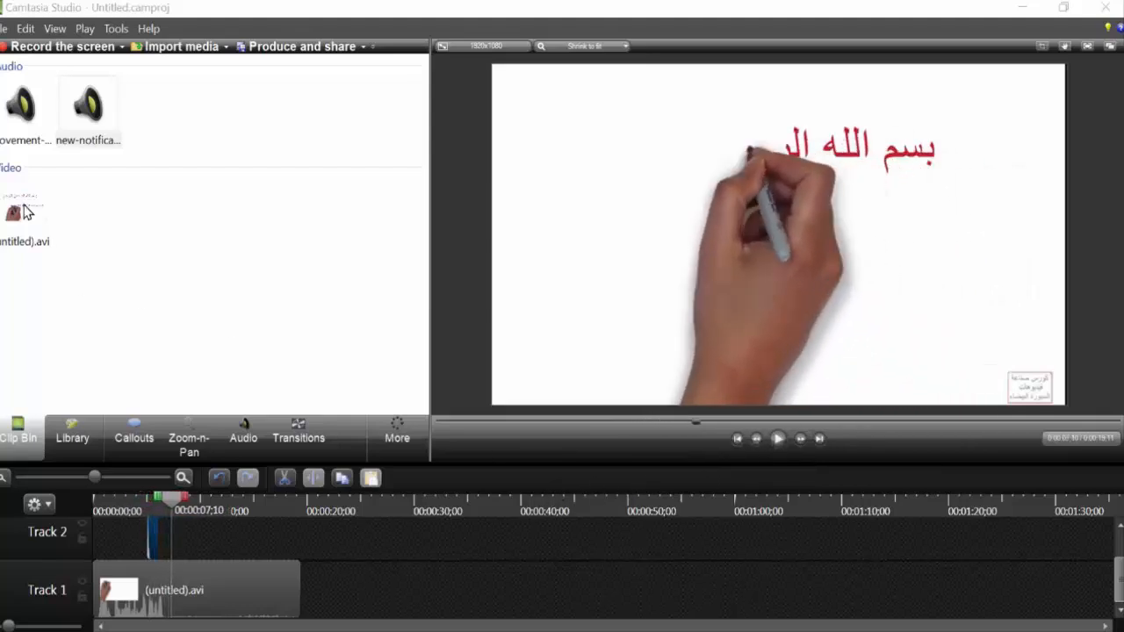
Replace the whoosh clip on Track 2 with the new-notification-7-210334 sound, starting at about 4.5 seconds
left_click(22, 107)
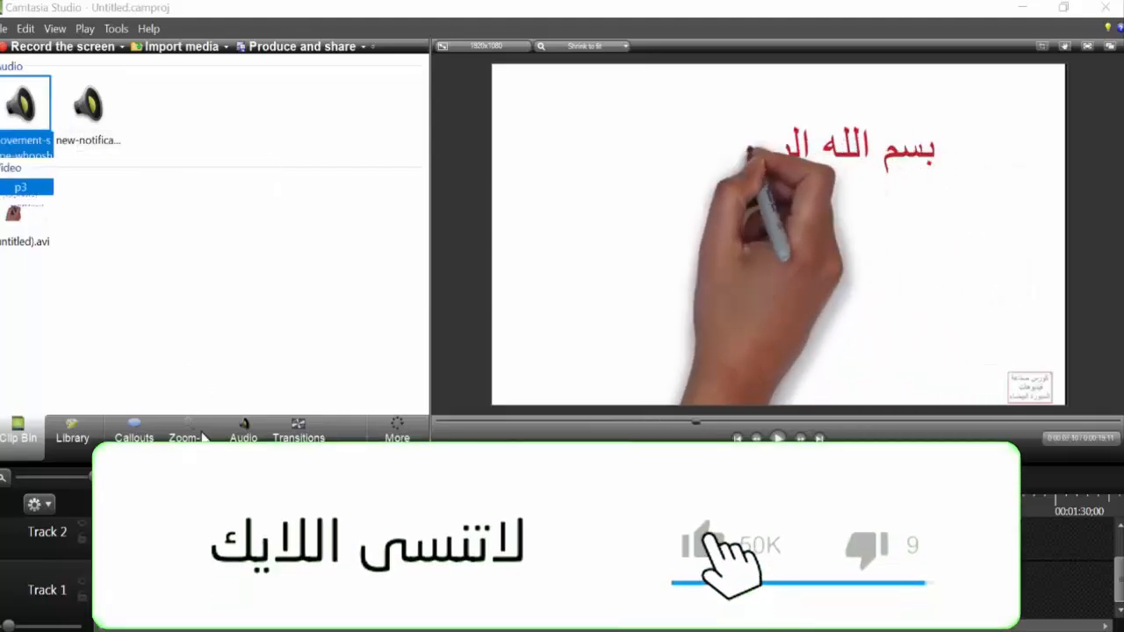
left_click_drag(201, 438, 239, 538)
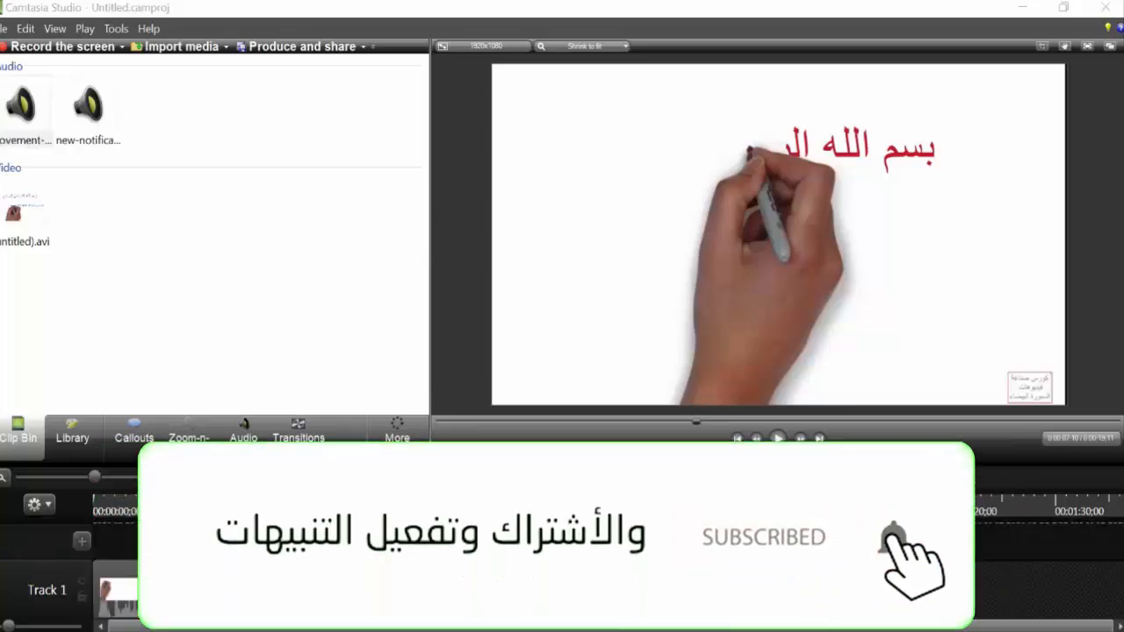
left_click_drag(100, 141, 145, 539)
Replay the opening of the video several times to check the timing of the notification sound
left_click(115, 512)
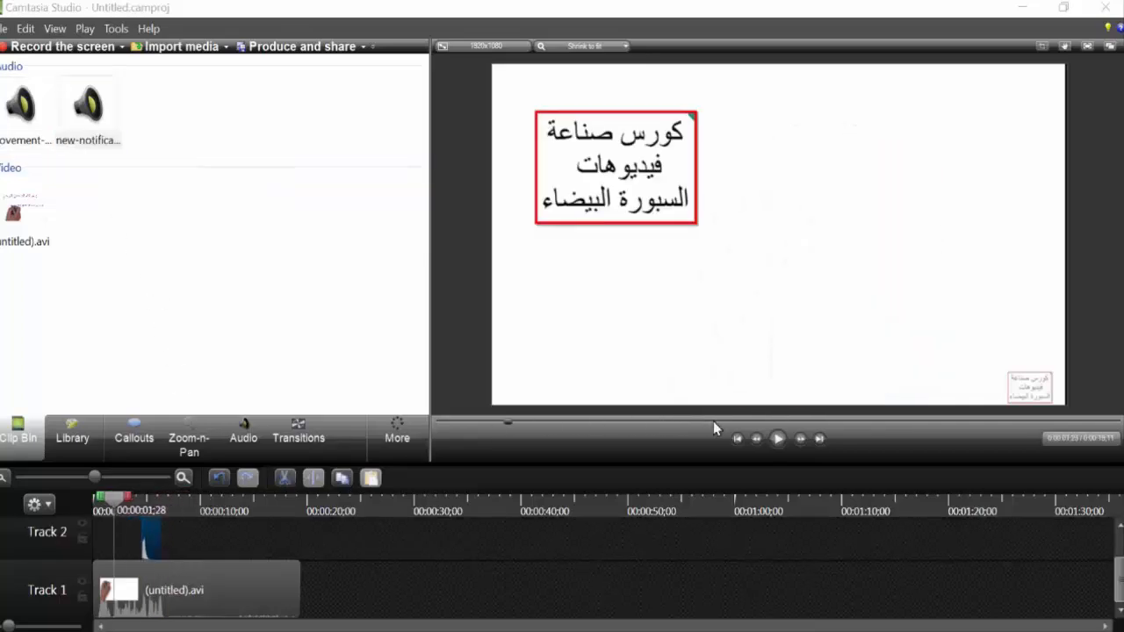
left_click(777, 439)
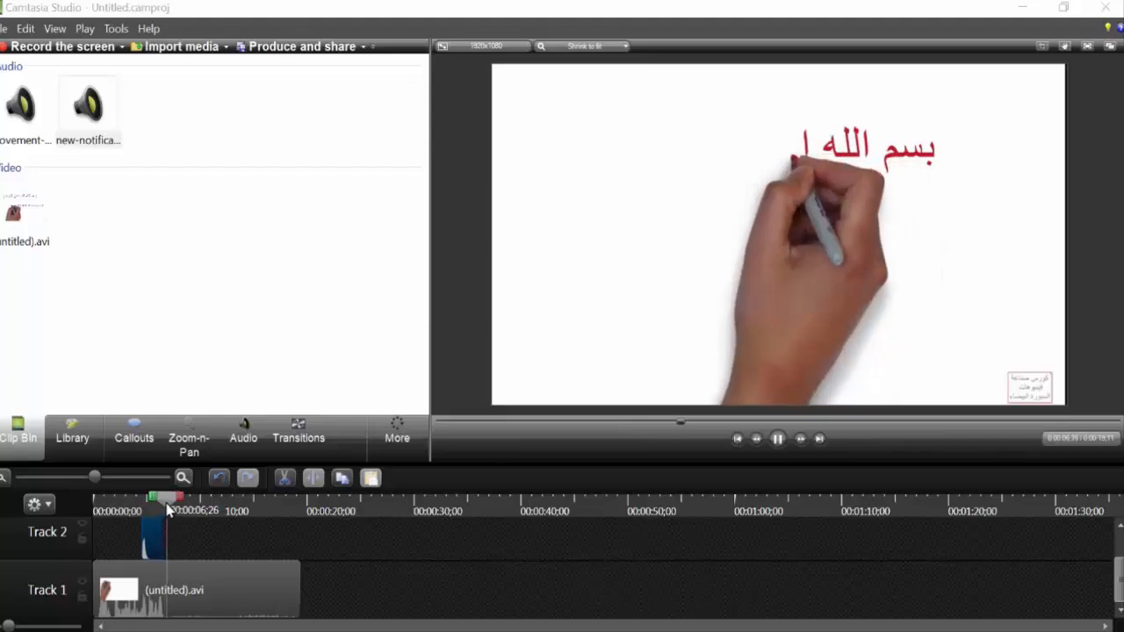
left_click(136, 507)
left_click(130, 508)
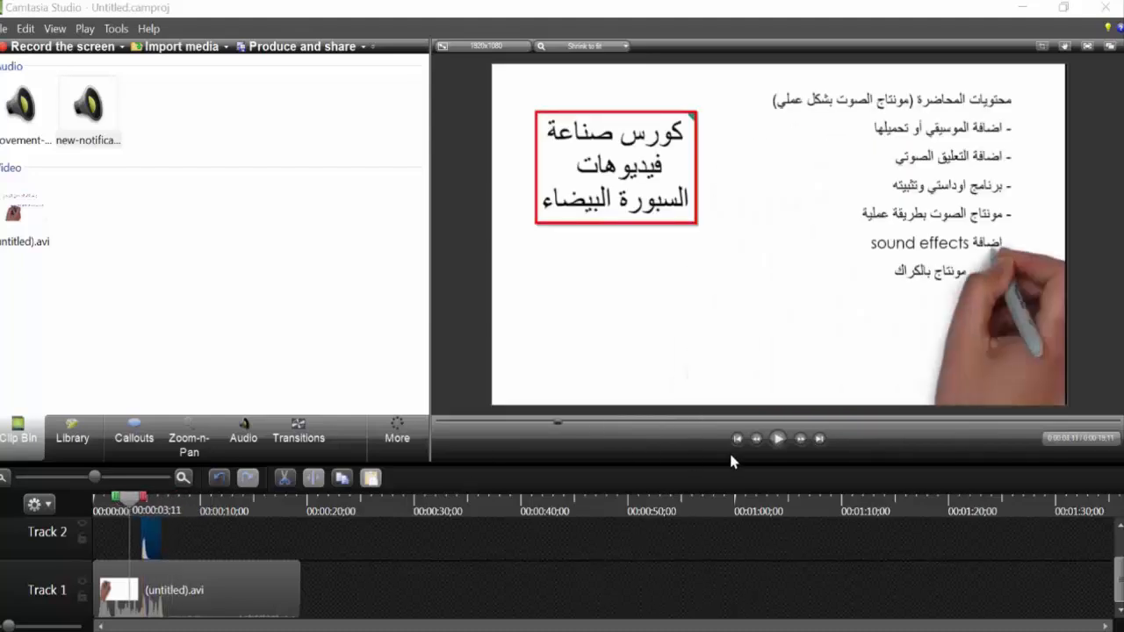
left_click(778, 438)
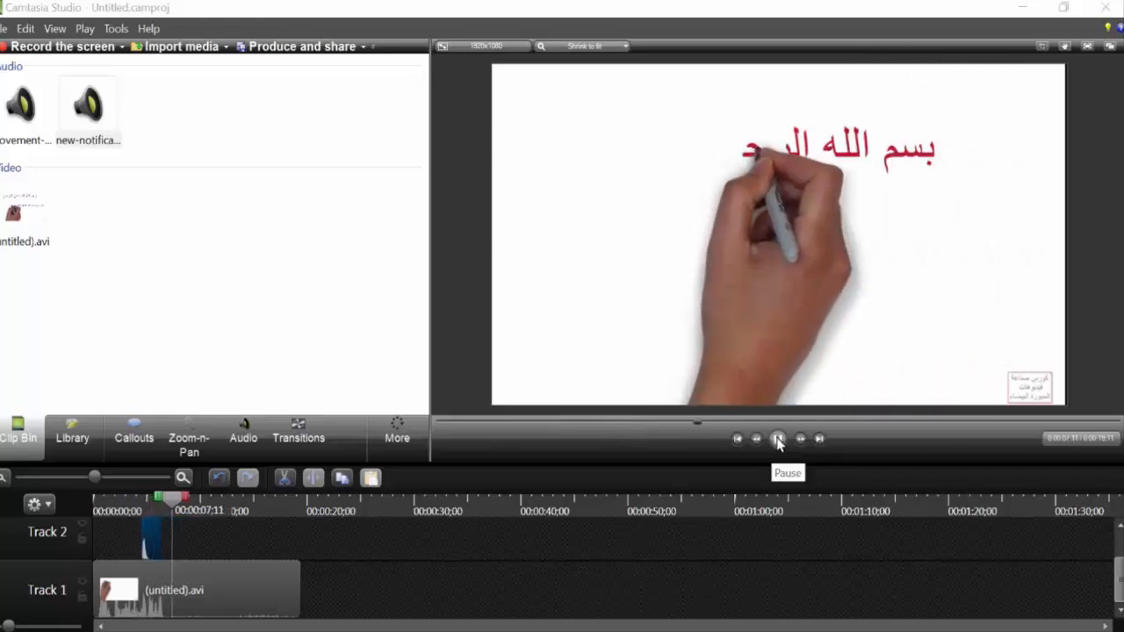
left_click(778, 438)
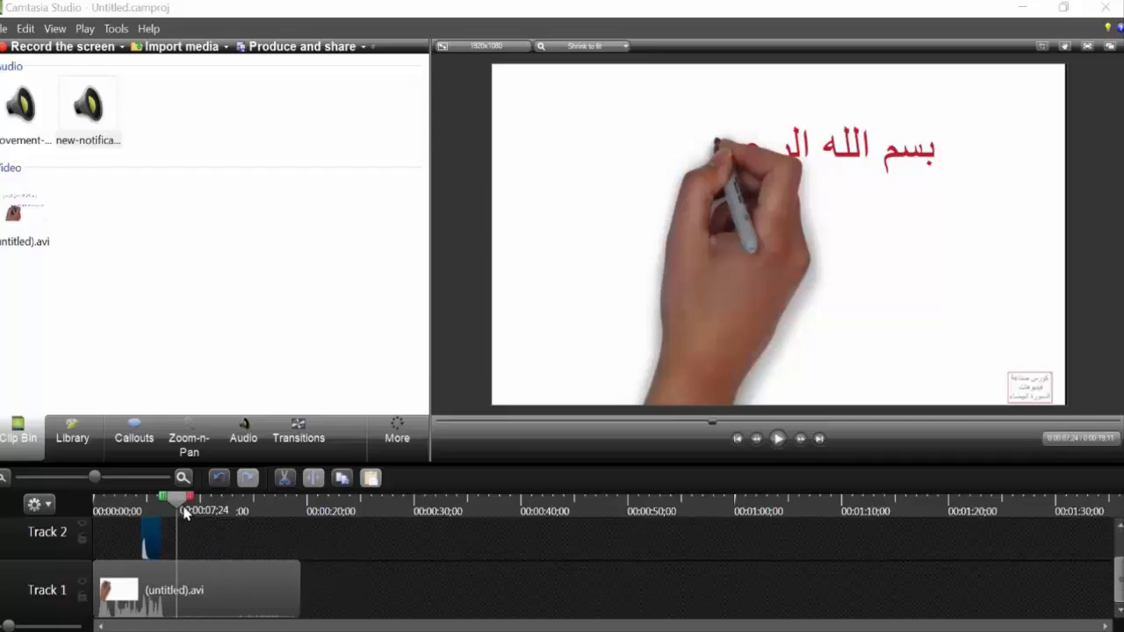
left_click_drag(176, 503, 125, 513)
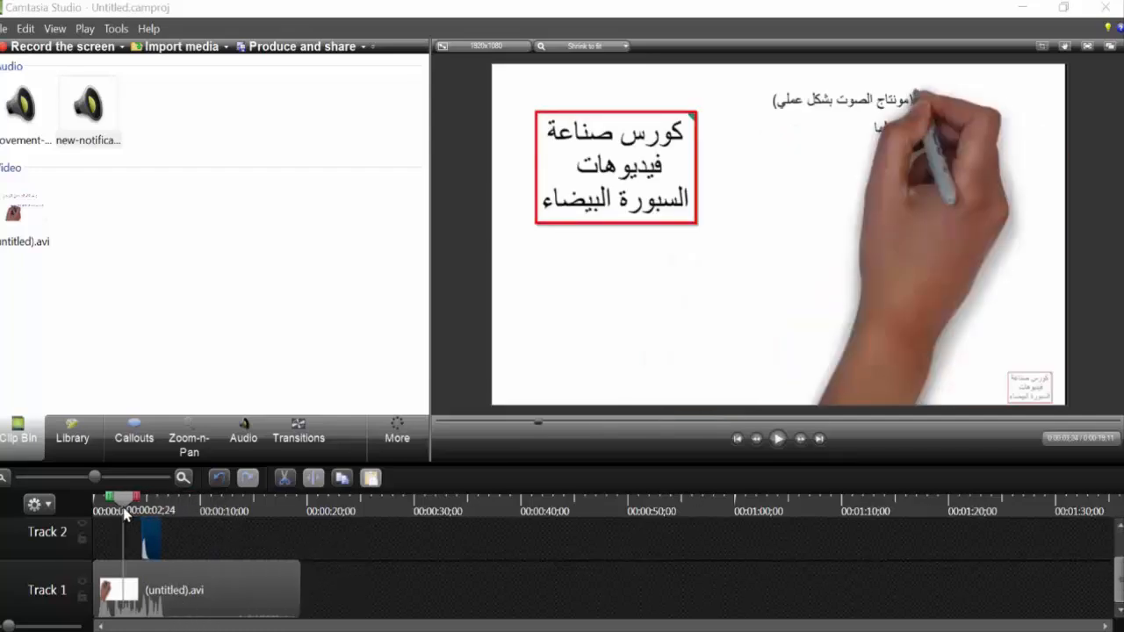
left_click(781, 442)
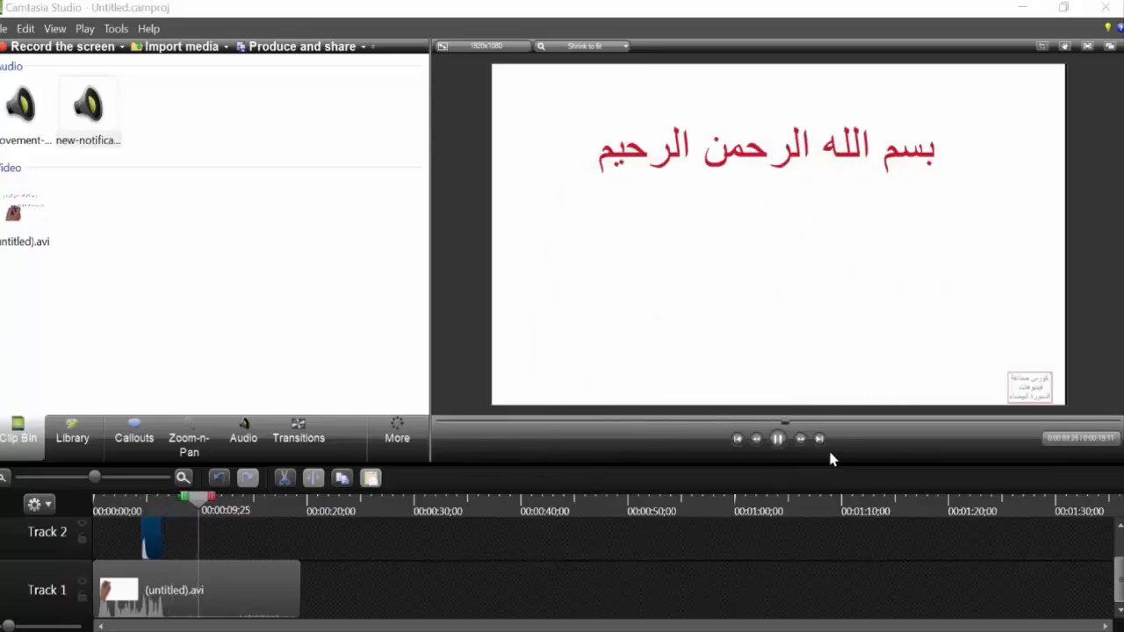
left_click(778, 439)
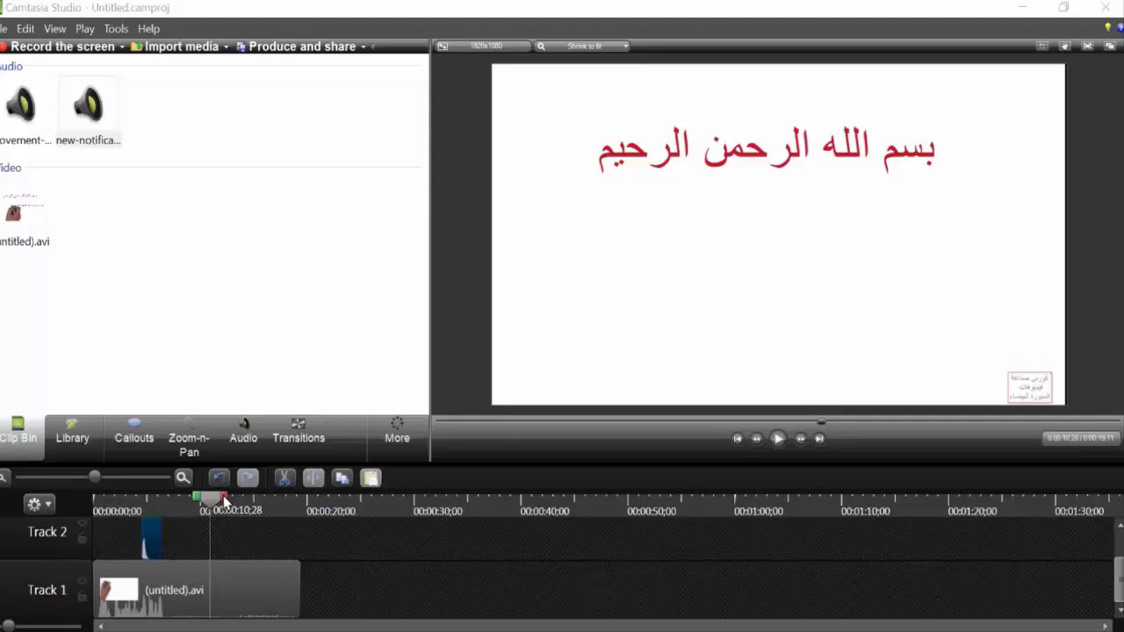
Cut everything from 0:00:10;28 to the end of the video and play the shortened timeline from the start
left_click_drag(224, 500, 328, 517)
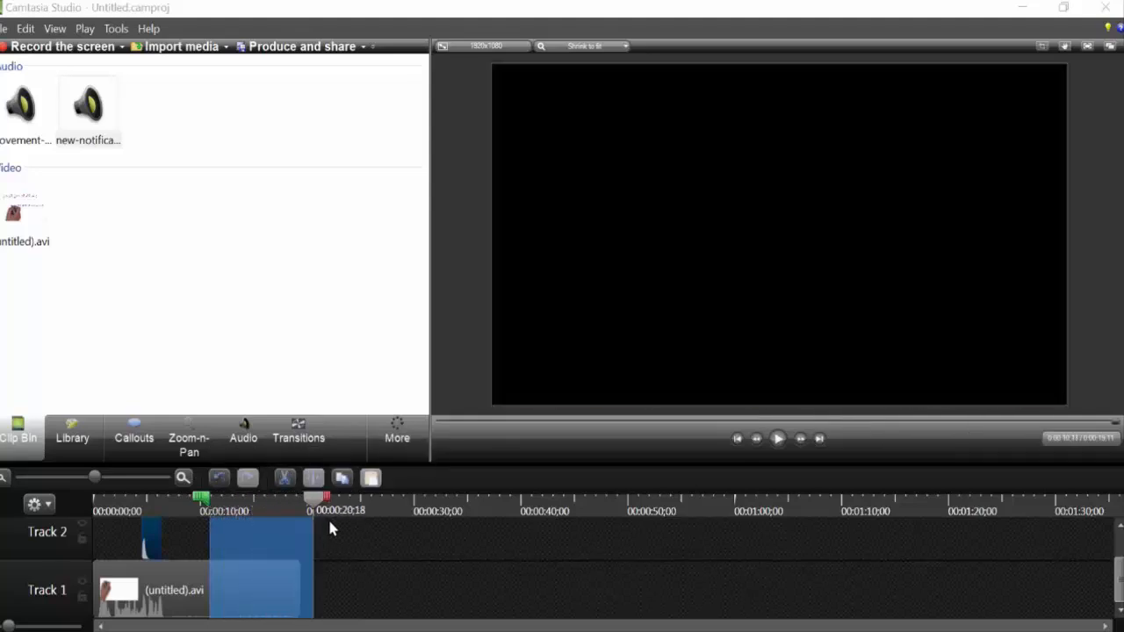
left_click(284, 479)
left_click_drag(210, 496, 95, 506)
left_click(779, 439)
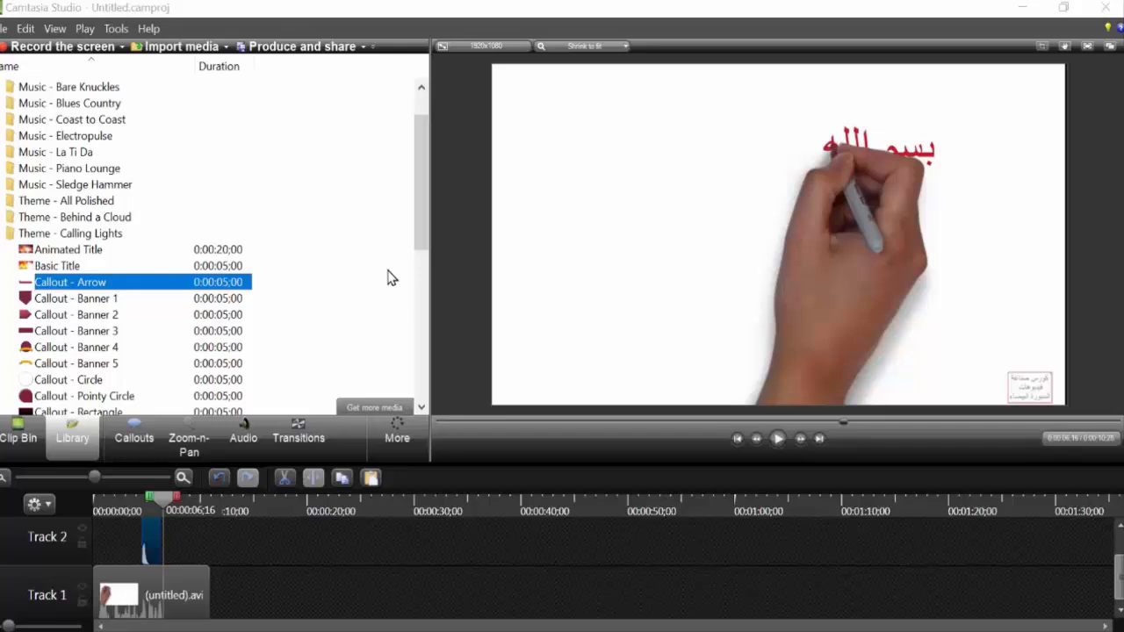
Start producing the video with the MP4 only (up to 720p) preset and continue to the file name settings
left_click(303, 48)
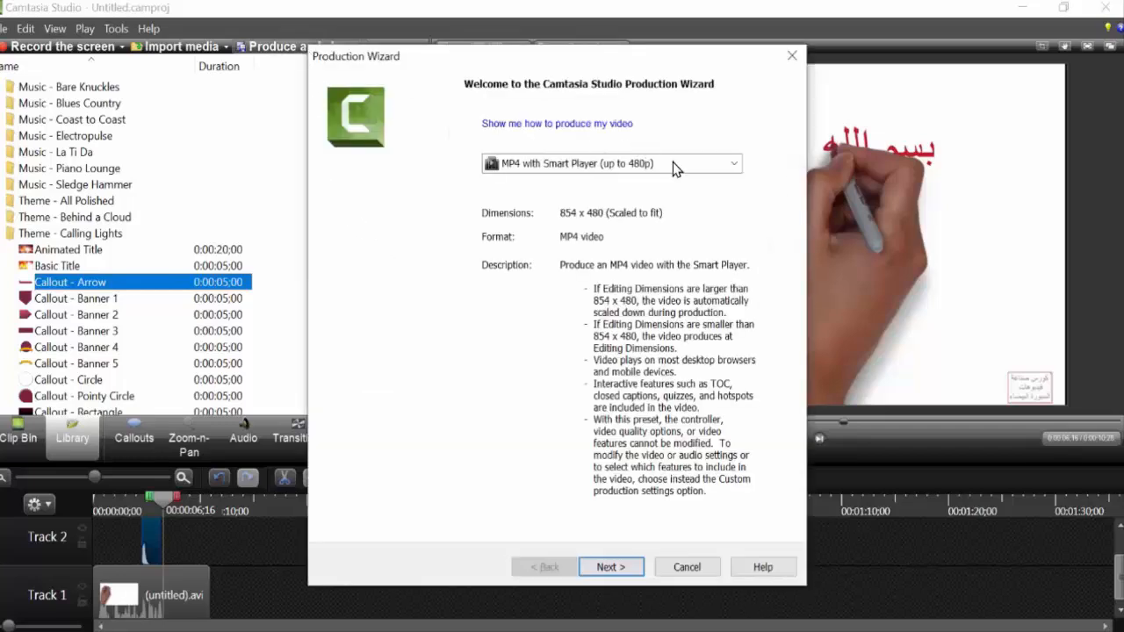
left_click(734, 165)
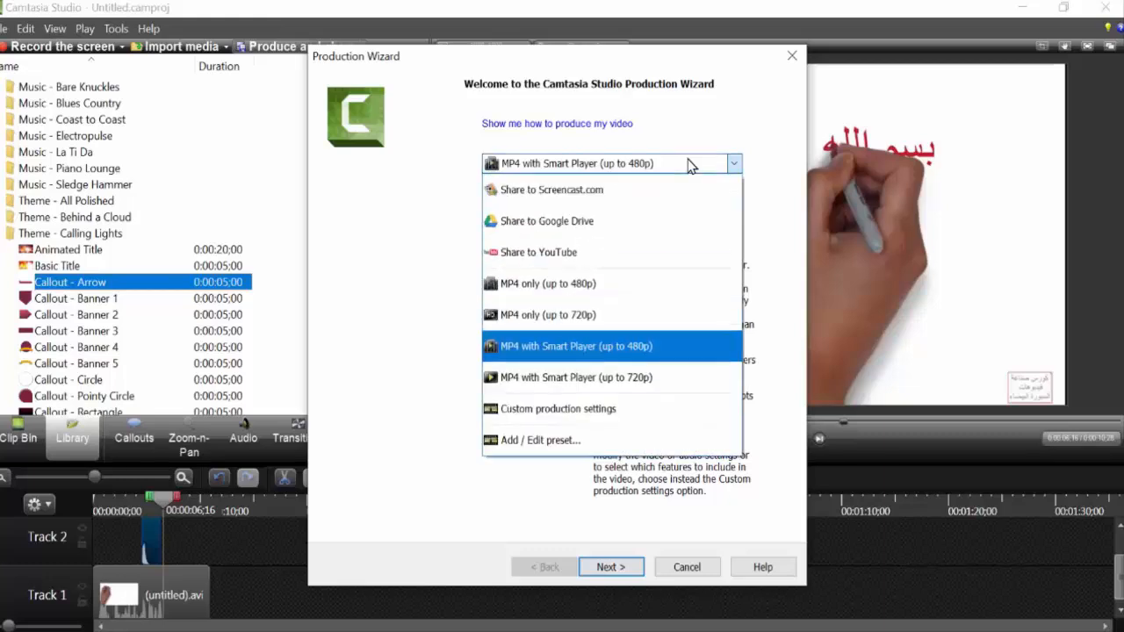
left_click(576, 321)
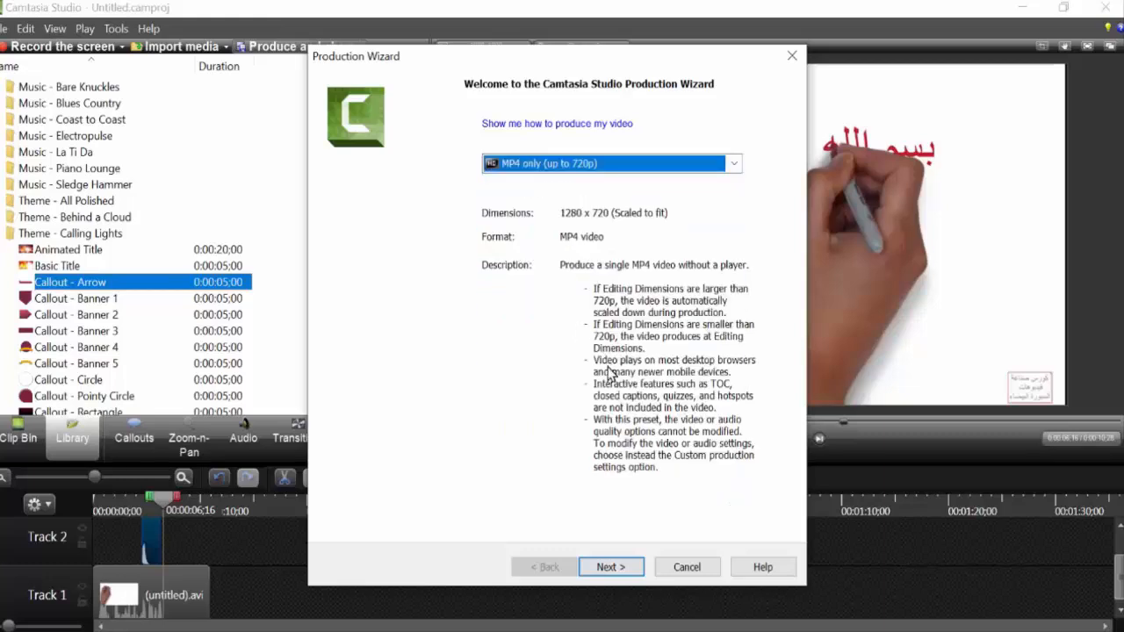
left_click(609, 567)
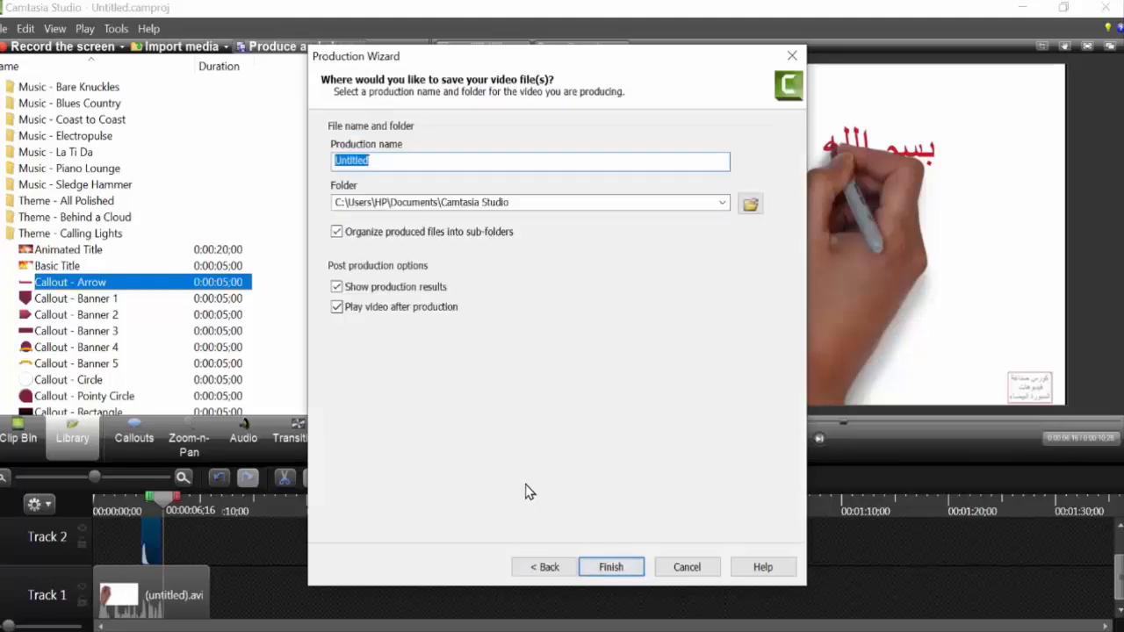
Name the production فيديو 1, render it to the default Camtasia Studio folder, and close the player after viewing the result
type("t")
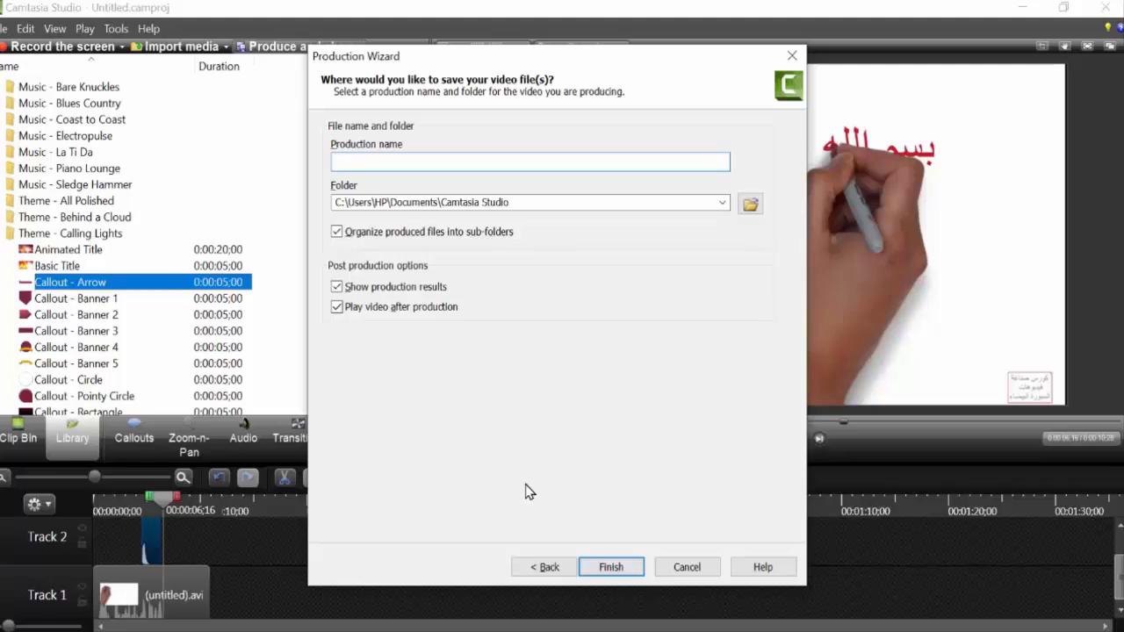
type("يديو1")
left_click(612, 567)
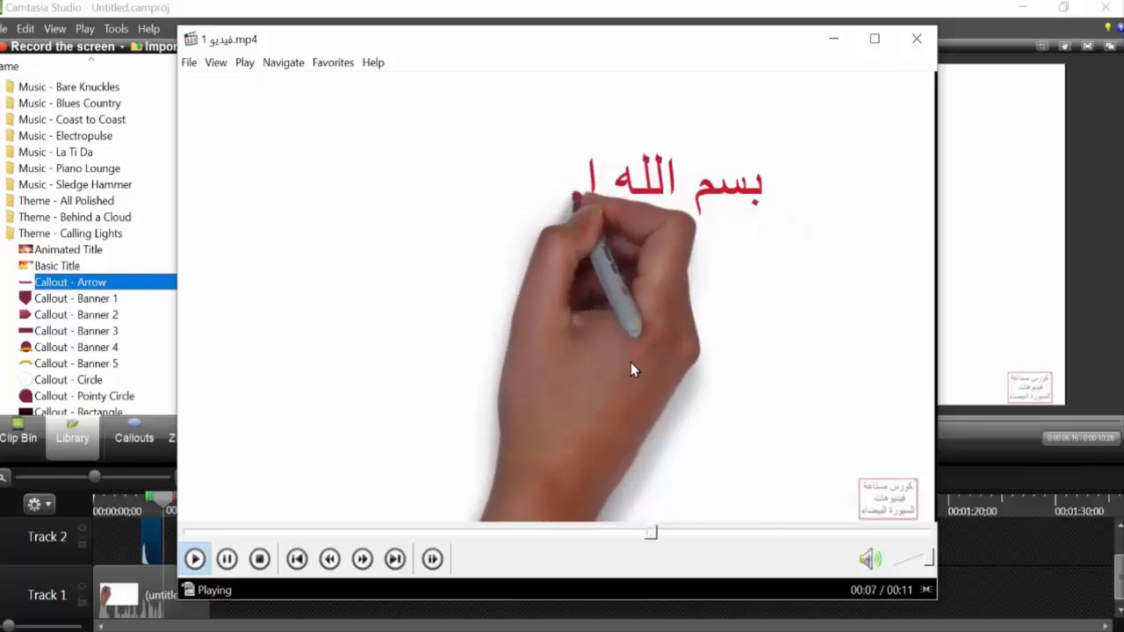
left_click(917, 39)
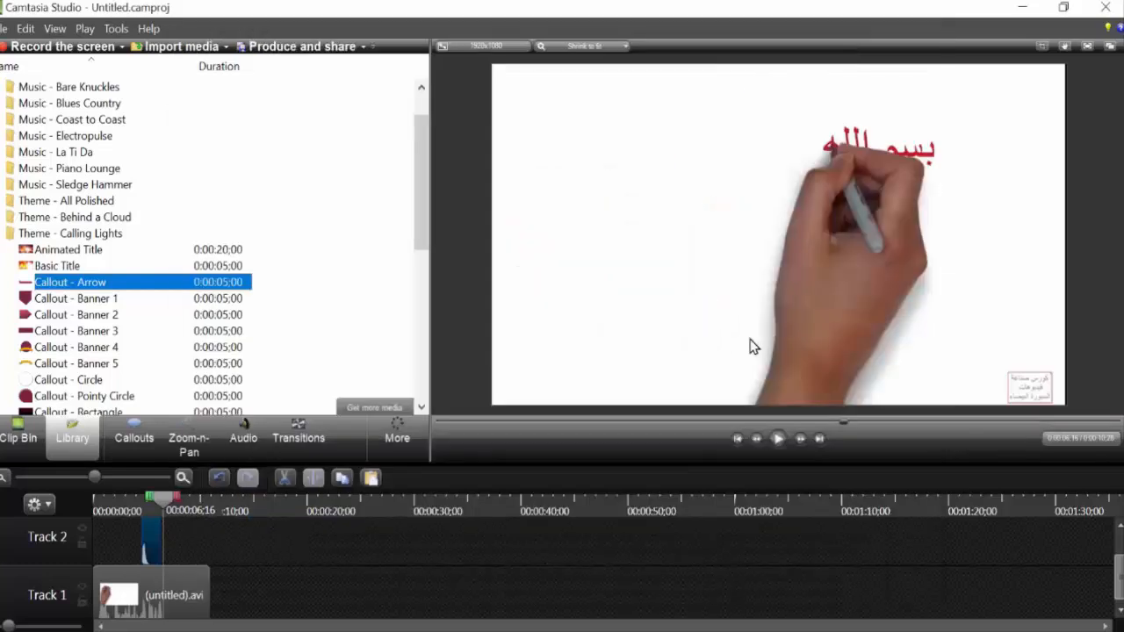